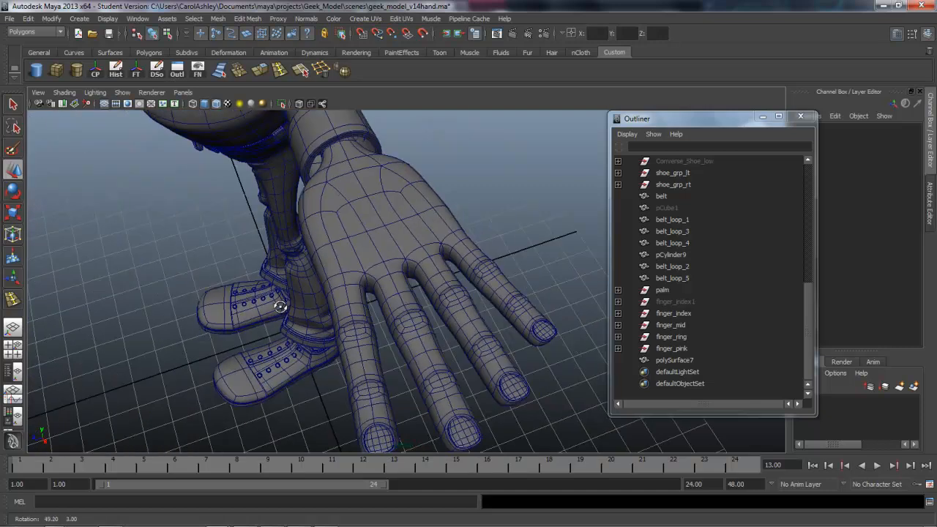
- Turn on visibility for the hidden finger_index1 group
{"action": "left_click_drag", "start_coordinate": [444, 296], "coordinate": [387, 330], "text": "alt"}
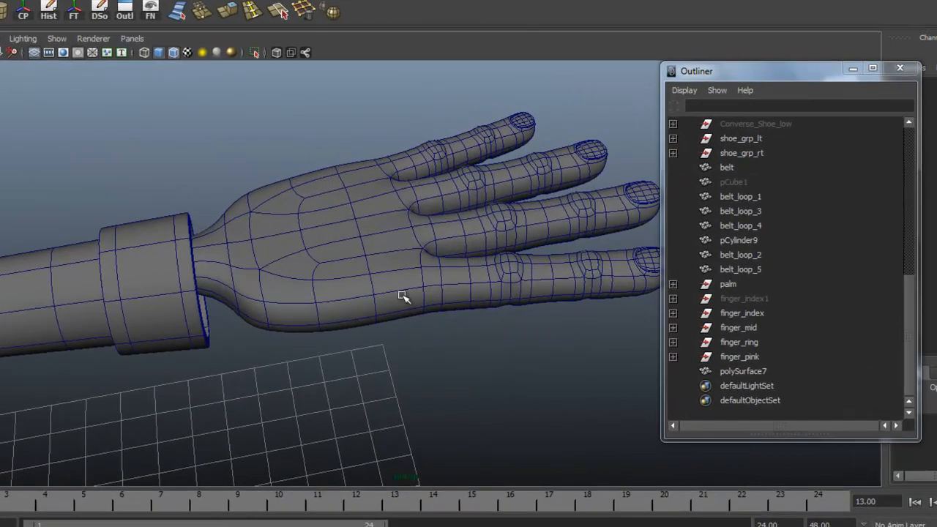
{"action": "left_click_drag", "start_coordinate": [392, 278], "coordinate": [360, 213], "text": "alt"}
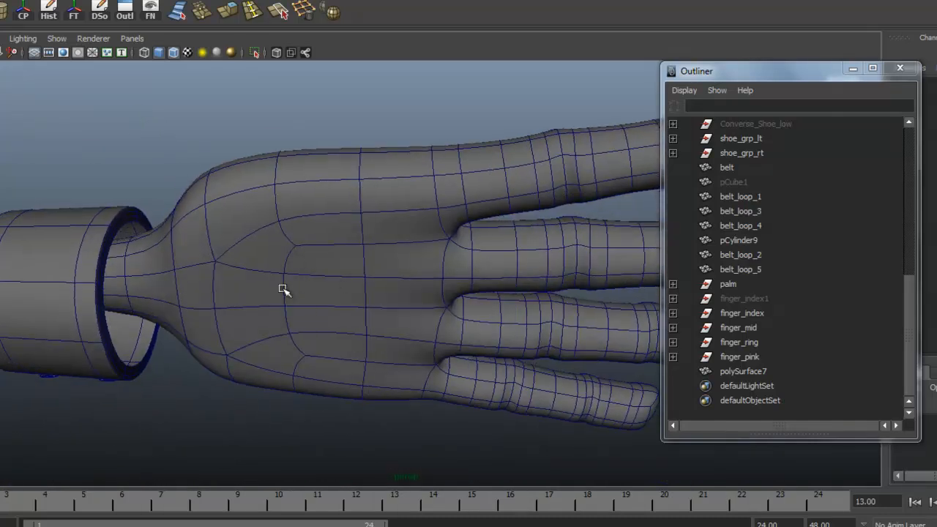
{"action": "left_click_drag", "start_coordinate": [331, 291], "coordinate": [310, 200], "text": "alt"}
{"action": "left_click_drag", "start_coordinate": [320, 269], "coordinate": [350, 280], "text": "alt"}
{"action": "scroll", "coordinate": [438, 300], "scroll_direction": "down", "scroll_amount": 3}
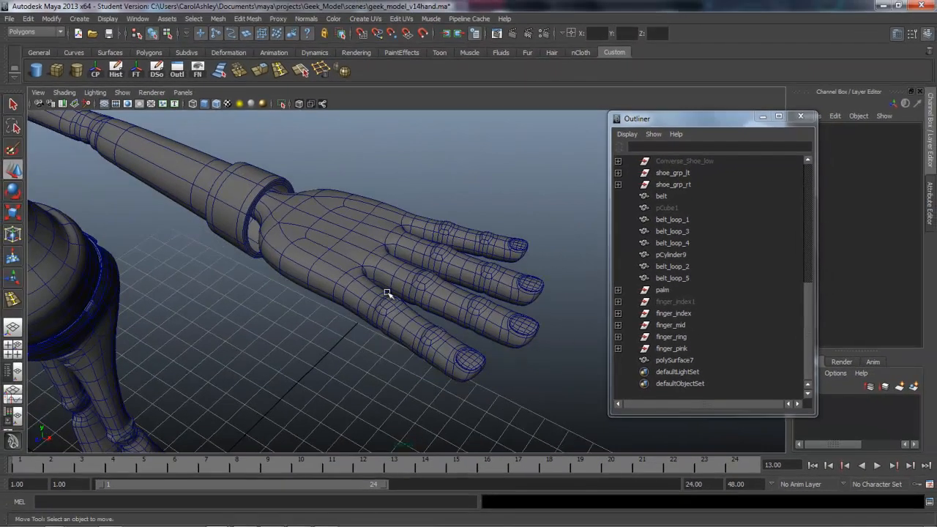
{"action": "left_click", "coordinate": [674, 301]}
{"action": "double_click", "coordinate": [907, 224]}
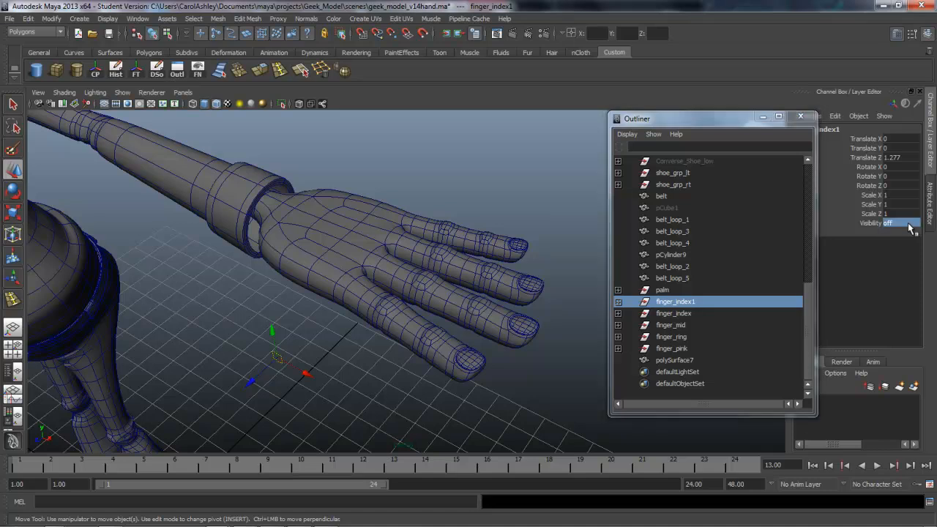
{"action": "type", "text": "1"}
{"action": "key", "text": "Return"}
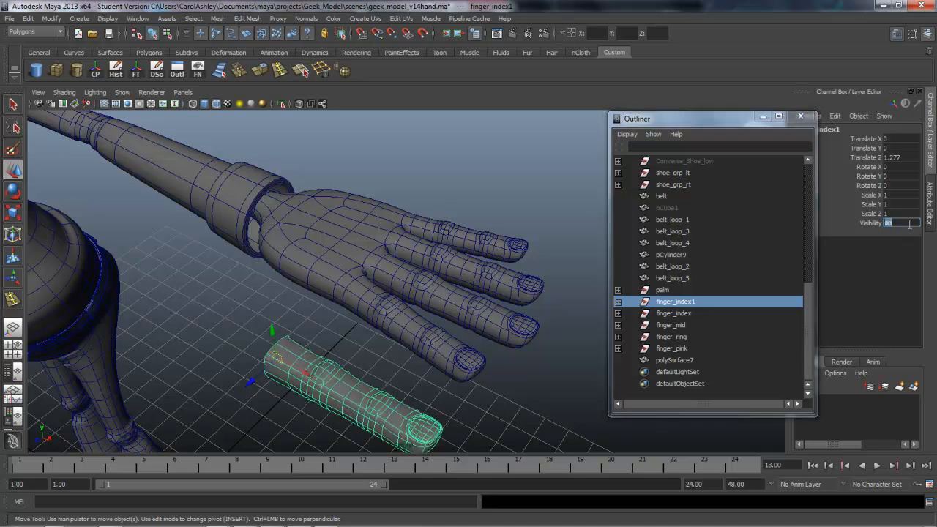
- Duplicate finger_index1 and move the copy along its length toward the wrist to Translate X -0.881
{"action": "left_click_drag", "start_coordinate": [507, 369], "coordinate": [426, 381], "text": "alt"}
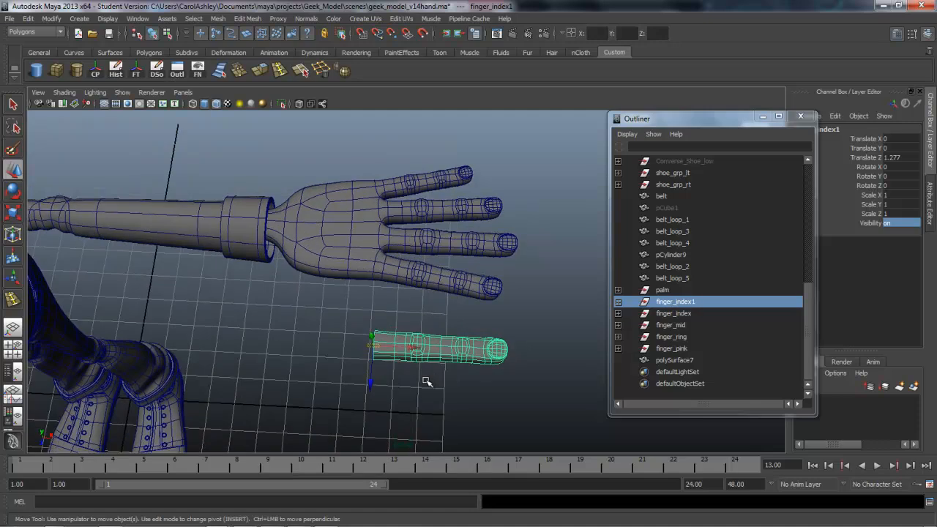
{"action": "key", "text": "ctrl+d"}
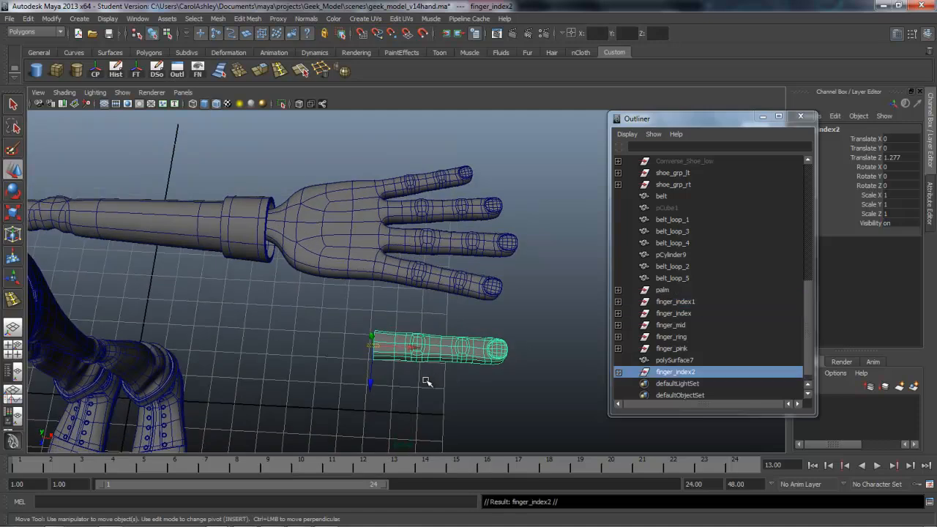
{"action": "left_click_drag", "start_coordinate": [419, 352], "coordinate": [362, 352]}
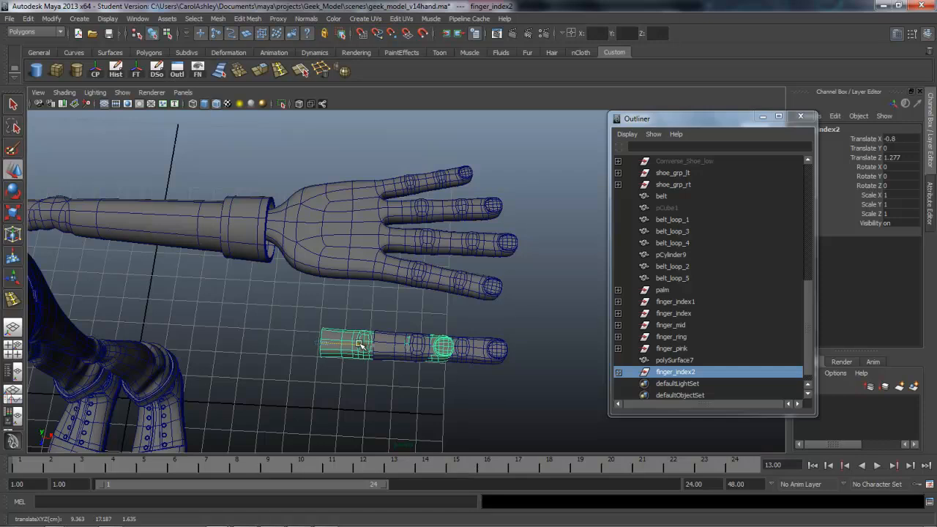
- Hide the original finger_index1 group again, leaving the duplicate finger showing
{"action": "left_click", "coordinate": [675, 302]}
{"action": "left_click", "coordinate": [487, 356]}
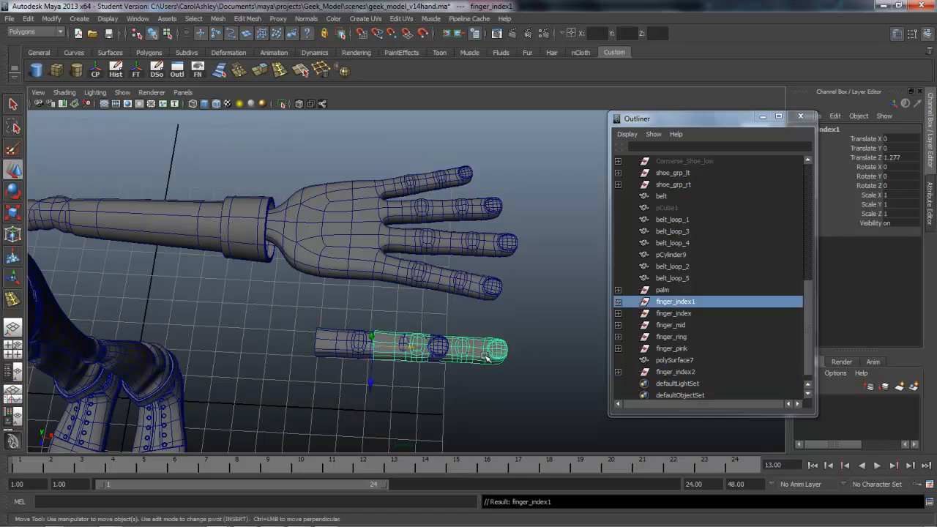
{"action": "left_click", "coordinate": [908, 223]}
{"action": "key", "text": "Return"}
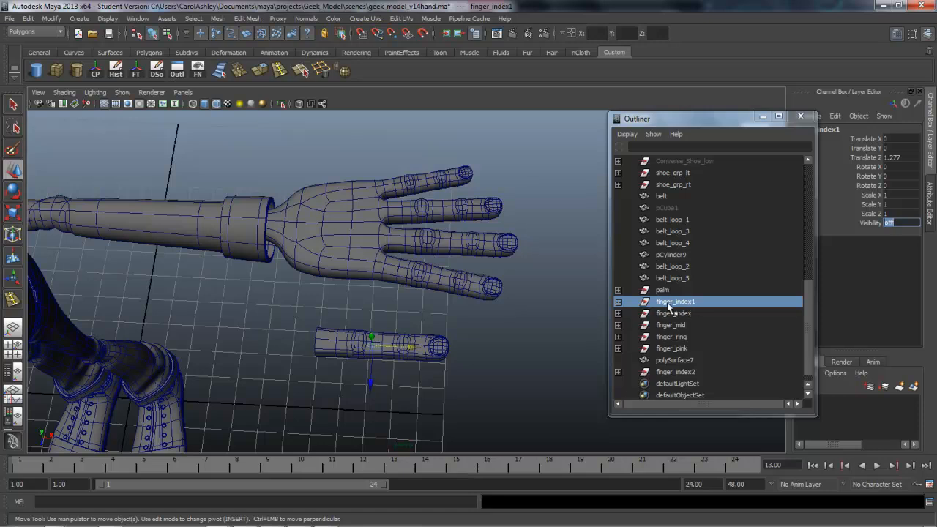
- Delete two lengthwise edge loops, one along the side and one near the underside of the finger_index2 copy
{"action": "left_click", "coordinate": [429, 346]}
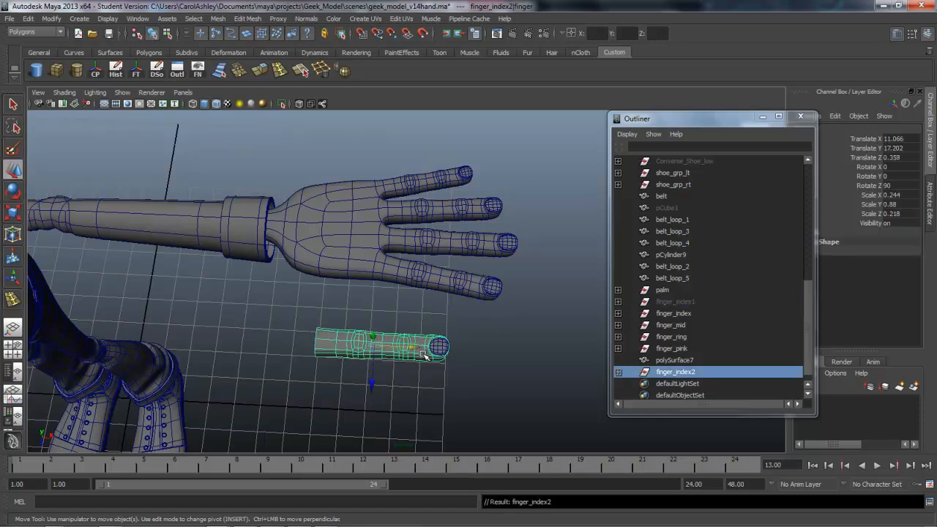
{"action": "right_click_drag", "start_coordinate": [432, 324], "coordinate": [474, 401], "text": "alt"}
{"action": "middle_click_drag", "start_coordinate": [476, 403], "coordinate": [517, 337], "text": "alt"}
{"action": "left_click_drag", "start_coordinate": [386, 362], "coordinate": [409, 336], "text": "alt"}
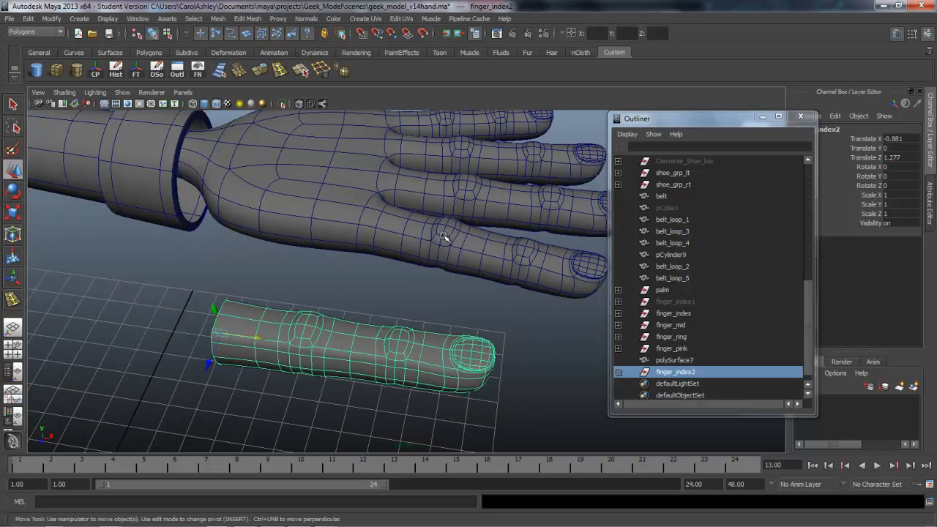
{"action": "mouse_move", "coordinate": [391, 375]}
{"action": "left_mouse_down", "text": "alt"}
{"action": "mouse_move", "coordinate": [380, 393]}
{"action": "mouse_move", "coordinate": [326, 378]}
{"action": "mouse_move", "coordinate": [416, 373]}
{"action": "mouse_move", "coordinate": [438, 388]}
{"action": "mouse_move", "coordinate": [415, 341]}
{"action": "mouse_move", "coordinate": [502, 339]}
{"action": "mouse_move", "coordinate": [396, 344]}
{"action": "mouse_move", "coordinate": [388, 366]}
{"action": "left_mouse_up", "text": "alt"}
{"action": "right_click_drag", "start_coordinate": [388, 366], "coordinate": [468, 386], "text": "alt"}
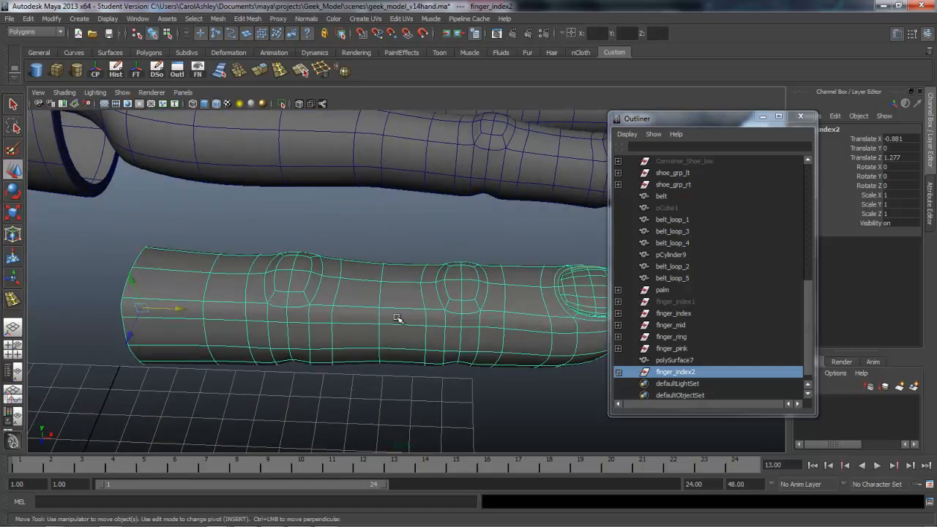
{"action": "right_click", "coordinate": [395, 312]}
{"action": "right_click_drag", "start_coordinate": [395, 325], "coordinate": [399, 290]}
{"action": "double_click", "coordinate": [396, 322]}
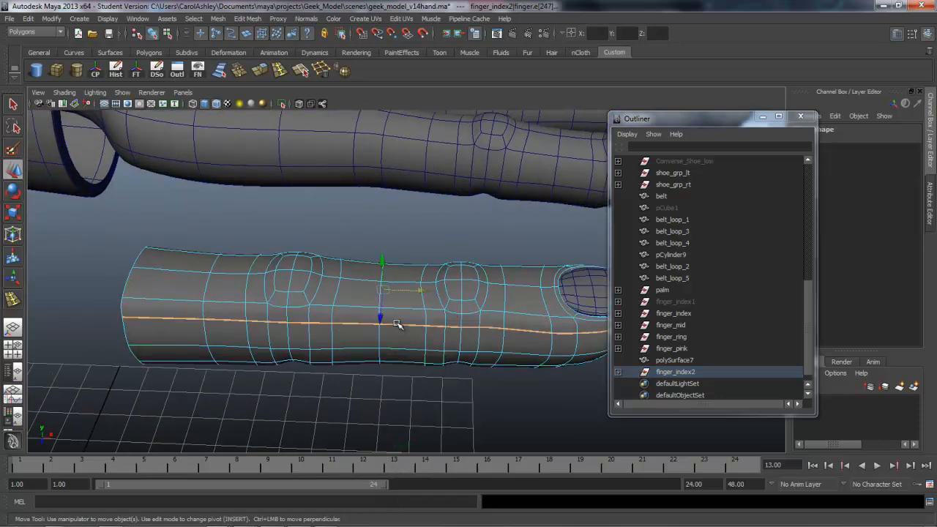
{"action": "left_click_drag", "start_coordinate": [382, 375], "coordinate": [388, 317], "text": "alt"}
{"action": "double_click", "coordinate": [388, 310], "text": "shift"}
{"action": "right_click_drag", "start_coordinate": [516, 349], "coordinate": [410, 331], "text": "alt"}
{"action": "left_click_drag", "start_coordinate": [409, 322], "coordinate": [345, 339], "text": "alt"}
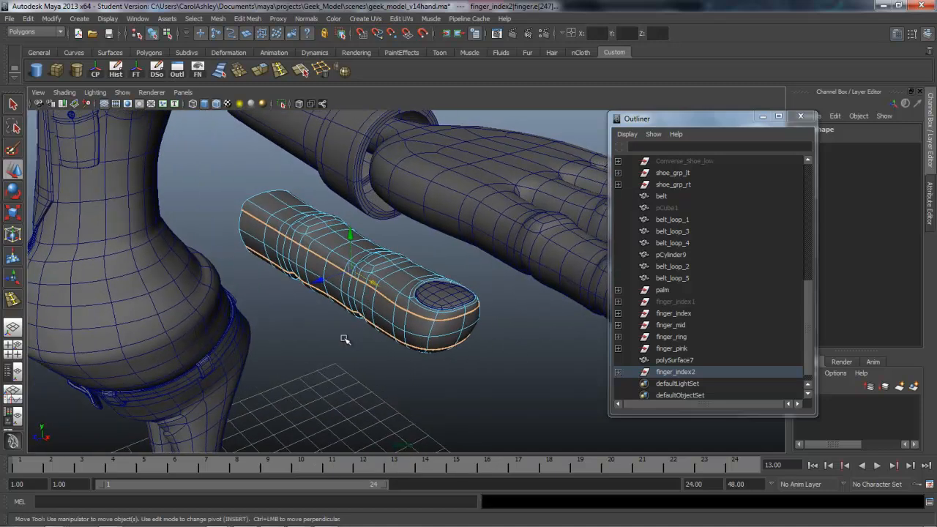
{"action": "left_click", "coordinate": [320, 70]}
{"action": "left_click_drag", "start_coordinate": [329, 296], "coordinate": [368, 312], "text": "alt"}
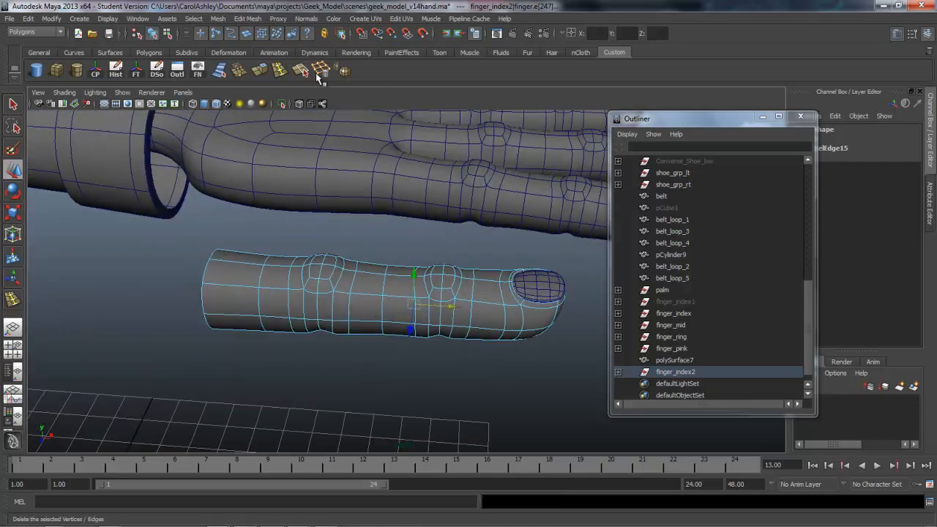
{"action": "left_click", "coordinate": [247, 19]}
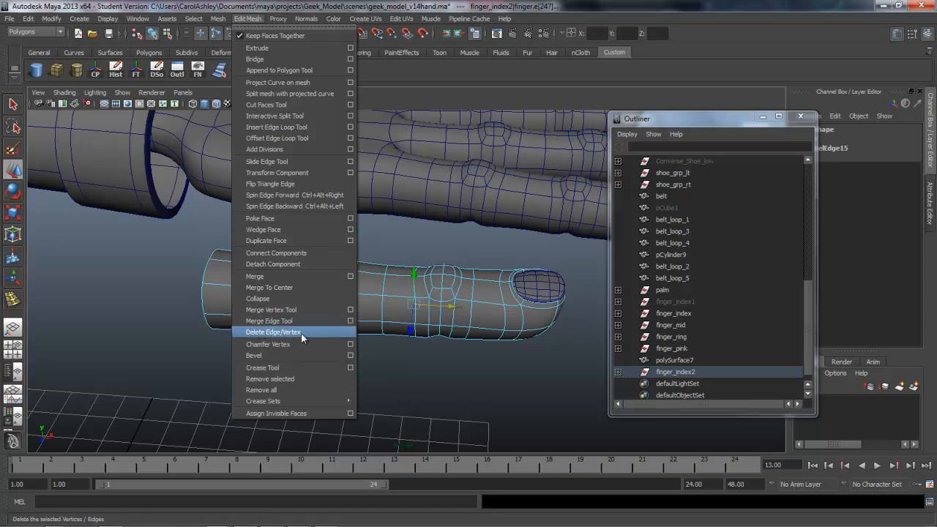
{"action": "left_click_drag", "start_coordinate": [500, 368], "coordinate": [409, 363], "text": "alt"}
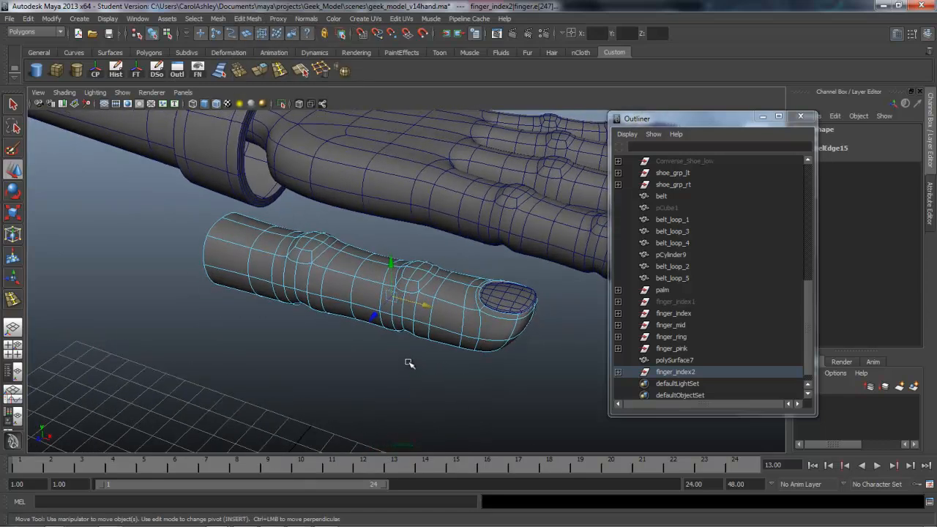
- Scale the whole finger_index2 group to Scale X 0.747 and Scale Z 0.893
{"action": "left_click_drag", "start_coordinate": [475, 360], "coordinate": [369, 353], "text": "alt"}
{"action": "right_click_drag", "start_coordinate": [442, 333], "coordinate": [479, 299]}
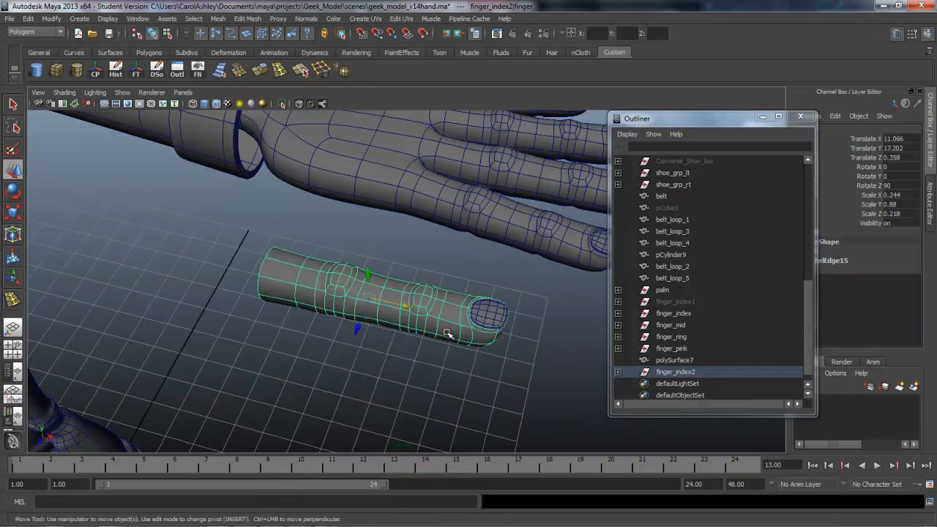
{"action": "left_click", "coordinate": [447, 332]}
{"action": "left_click_drag", "start_coordinate": [445, 330], "coordinate": [422, 356], "text": "alt"}
{"action": "key", "text": "e"}
{"action": "key", "text": "r"}
{"action": "mouse_move", "coordinate": [384, 312]}
{"action": "left_mouse_down"}
{"action": "mouse_move", "coordinate": [366, 309]}
{"action": "mouse_move", "coordinate": [373, 312]}
{"action": "left_mouse_up"}
{"action": "mouse_move", "coordinate": [373, 313]}
{"action": "left_mouse_down", "text": "alt"}
{"action": "mouse_move", "coordinate": [454, 324]}
{"action": "mouse_move", "coordinate": [439, 339]}
{"action": "mouse_move", "coordinate": [372, 330]}
{"action": "left_mouse_up", "text": "alt"}
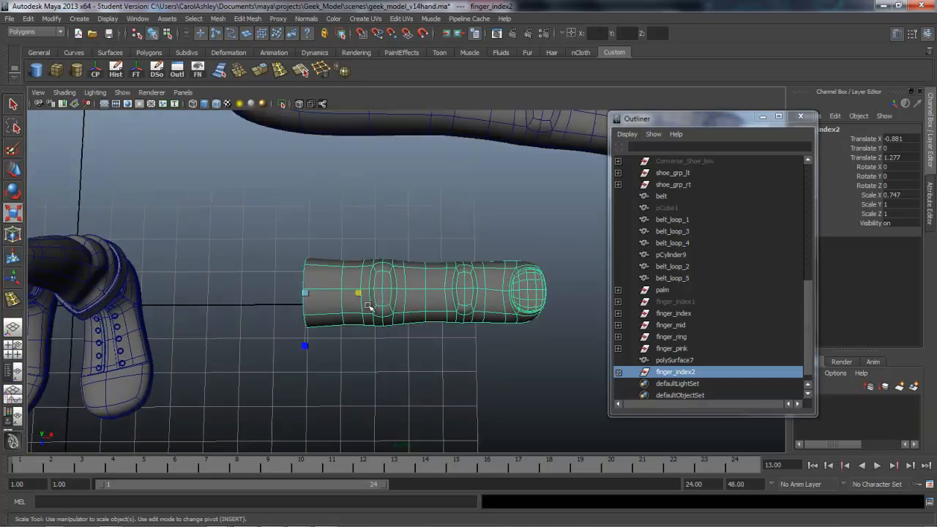
{"action": "left_click_drag", "start_coordinate": [310, 345], "coordinate": [307, 341]}
- Move the ring of vertices at the finger copy's open base toward the fingertip to shorten its first segment
{"action": "middle_click_drag", "start_coordinate": [391, 337], "coordinate": [422, 342], "text": "alt"}
{"action": "right_click_drag", "start_coordinate": [360, 308], "coordinate": [327, 304]}
{"action": "left_click_drag", "start_coordinate": [306, 228], "coordinate": [360, 352]}
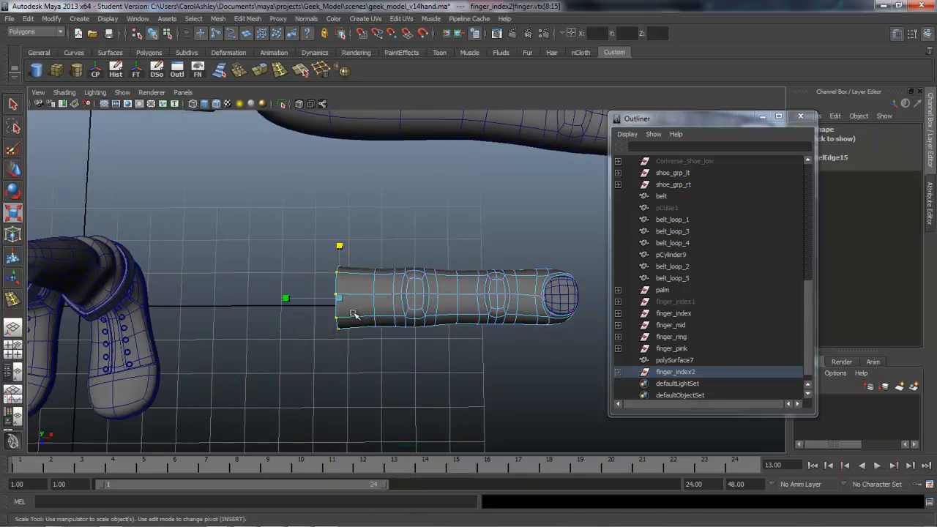
{"action": "key", "text": "e"}
{"action": "key", "text": "w"}
{"action": "left_click_drag", "start_coordinate": [381, 299], "coordinate": [401, 298]}
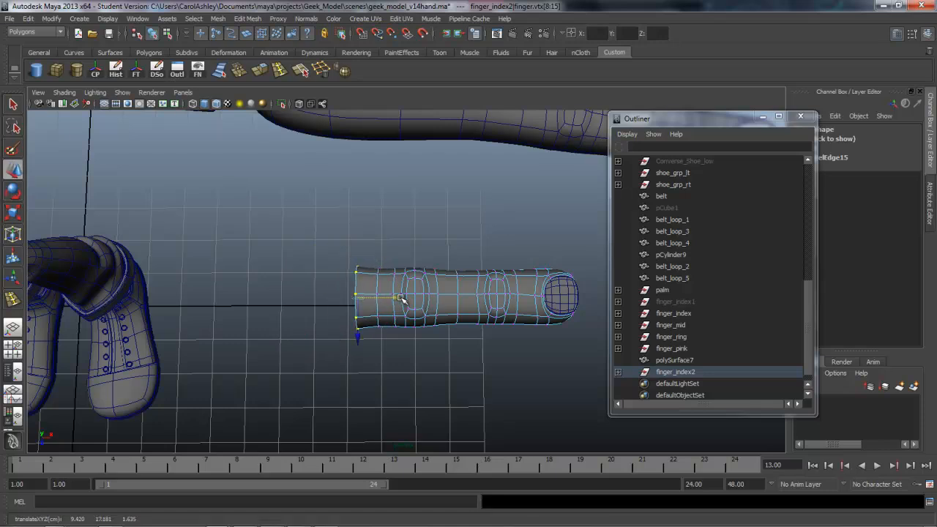
- Show the finger copy unsmoothed and scale the vertices of the knuckle nearest the base wider along the finger's length
{"action": "key", "text": "1"}
{"action": "scroll", "coordinate": [454, 336], "scroll_direction": "up", "scroll_amount": 4}
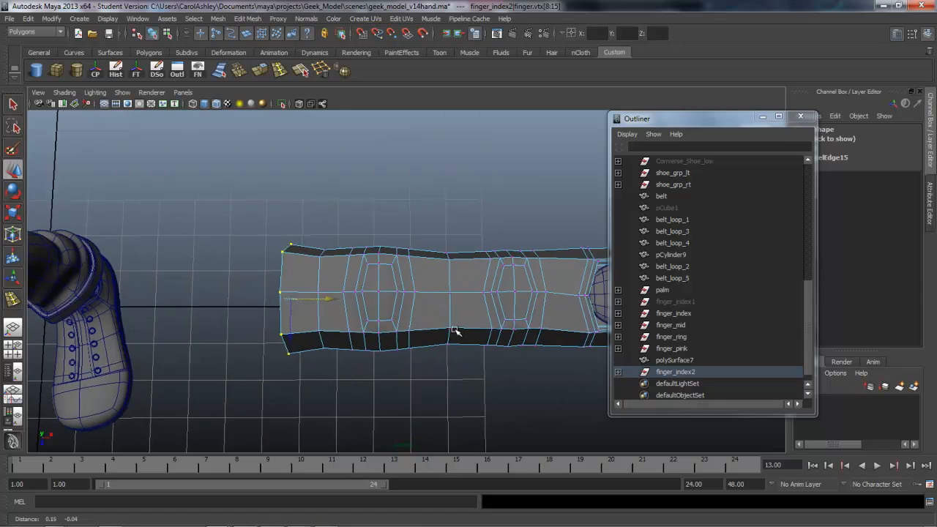
{"action": "middle_click_drag", "start_coordinate": [437, 331], "coordinate": [403, 328], "text": "alt"}
{"action": "left_click_drag", "start_coordinate": [392, 234], "coordinate": [297, 344]}
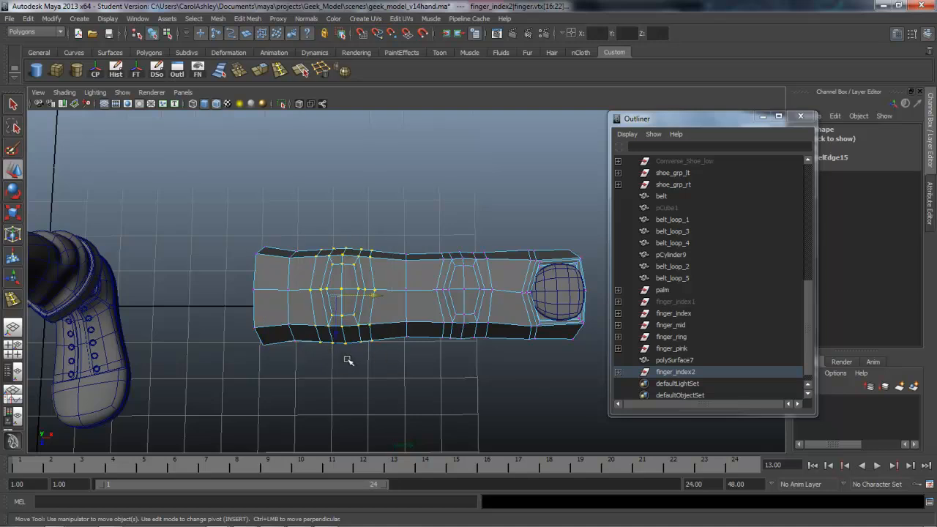
{"action": "key", "text": "r"}
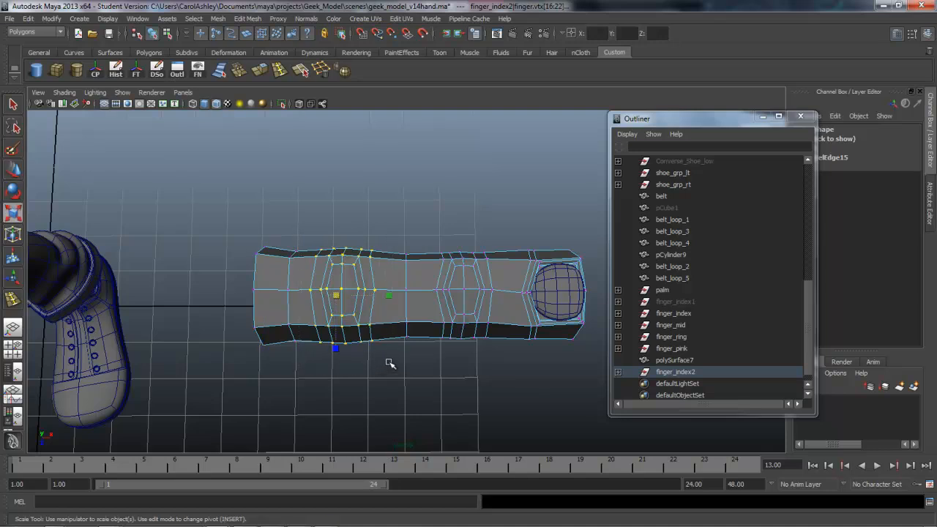
{"action": "left_click_drag", "start_coordinate": [391, 297], "coordinate": [407, 295]}
- Scale the vertices of the knuckle nearest the nail wider along the finger's length
{"action": "left_click_drag", "start_coordinate": [426, 228], "coordinate": [502, 356]}
{"action": "middle_click_drag", "start_coordinate": [410, 295], "coordinate": [405, 295]}
{"action": "left_click_drag", "start_coordinate": [405, 296], "coordinate": [389, 292]}
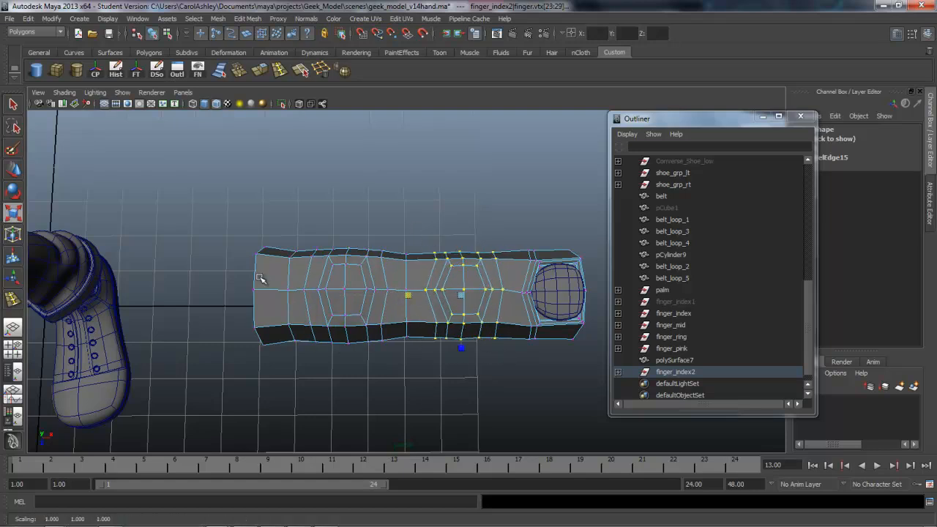
{"action": "middle_click_drag", "start_coordinate": [565, 344], "coordinate": [476, 349], "text": "alt"}
{"action": "left_click_drag", "start_coordinate": [477, 349], "coordinate": [481, 349], "text": "alt"}
{"action": "middle_click_drag", "start_coordinate": [317, 280], "coordinate": [350, 273], "text": "alt"}
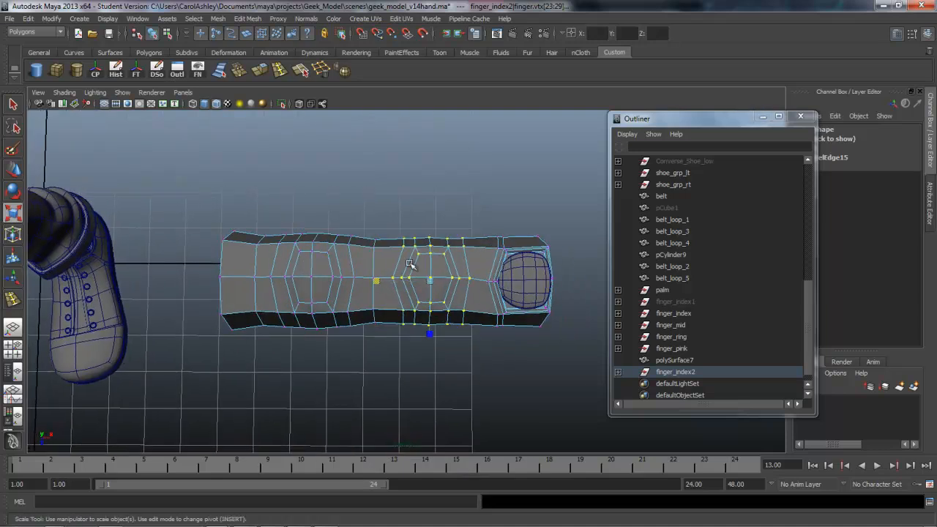
{"action": "left_click_drag", "start_coordinate": [379, 281], "coordinate": [386, 278]}
- Return finger_index2 to object selection and move its group pivot to the center of the finger's open base
{"action": "right_click_drag", "start_coordinate": [534, 318], "coordinate": [434, 311], "text": "alt"}
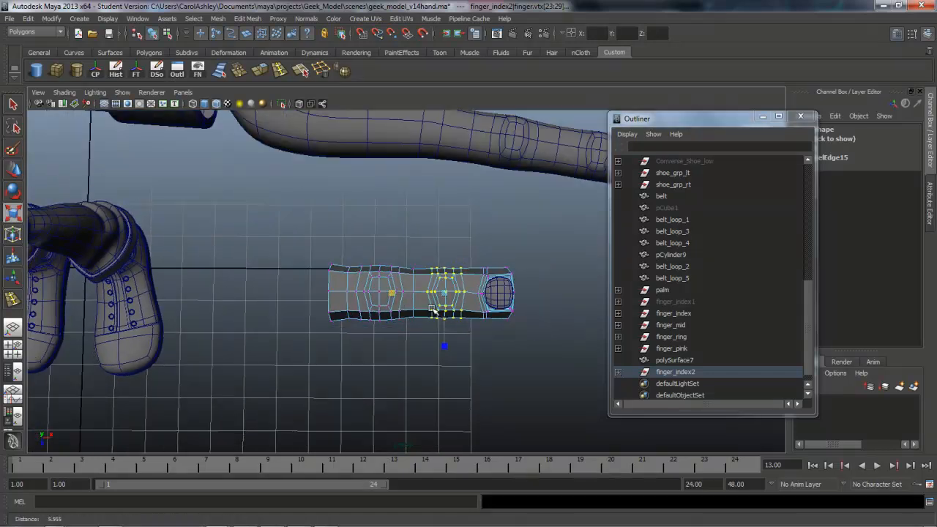
{"action": "middle_click_drag", "start_coordinate": [434, 311], "coordinate": [455, 368], "text": "alt"}
{"action": "right_click_drag", "start_coordinate": [448, 361], "coordinate": [489, 303]}
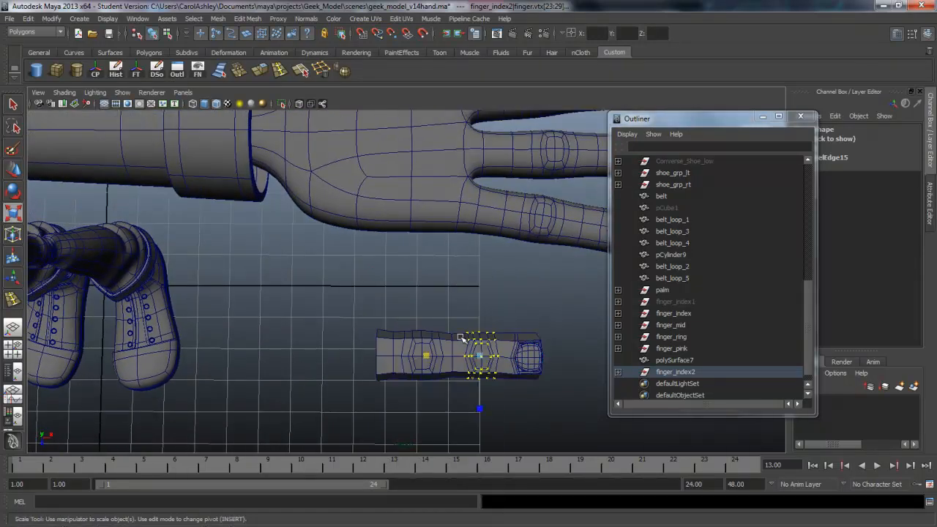
{"action": "left_click", "coordinate": [466, 360]}
{"action": "left_click_drag", "start_coordinate": [456, 380], "coordinate": [356, 318], "text": "alt"}
{"action": "key", "text": "Insert"}
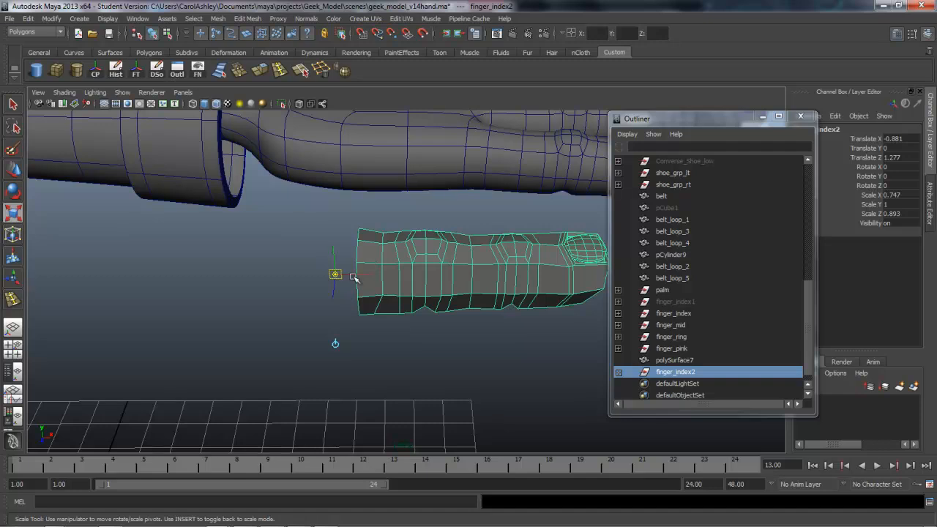
{"action": "left_click_drag", "start_coordinate": [354, 275], "coordinate": [433, 329]}
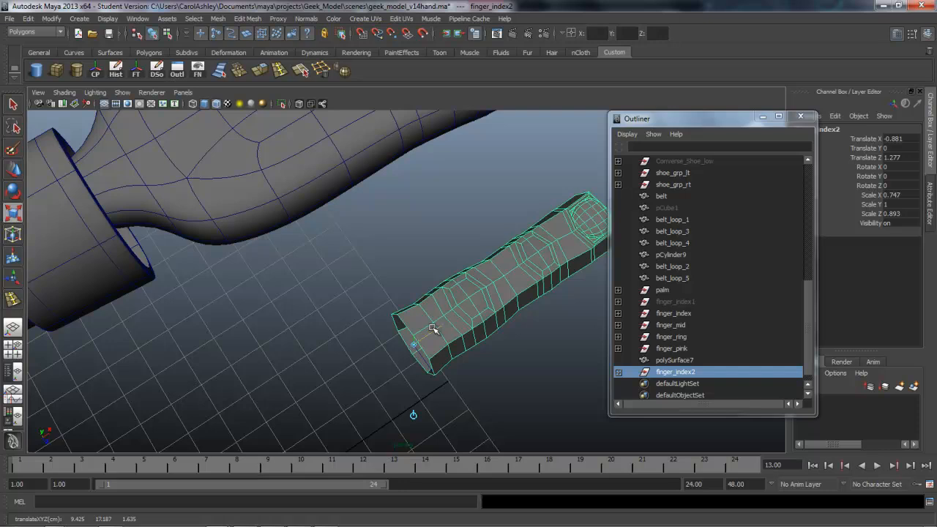
- Move the finger_index2 group closer to the palm at Translate Z 0.762
{"action": "left_click_drag", "start_coordinate": [481, 356], "coordinate": [441, 409], "text": "alt"}
{"action": "key", "text": "w"}
{"action": "left_click_drag", "start_coordinate": [534, 384], "coordinate": [387, 343], "text": "alt"}
{"action": "left_click_drag", "start_coordinate": [387, 343], "coordinate": [430, 346], "text": "alt"}
- Shorten the finger_index2 group to Scale X 0.653 and move it toward the wrist to Translate X -1.083
{"action": "key", "text": "e"}
{"action": "key", "text": "r"}
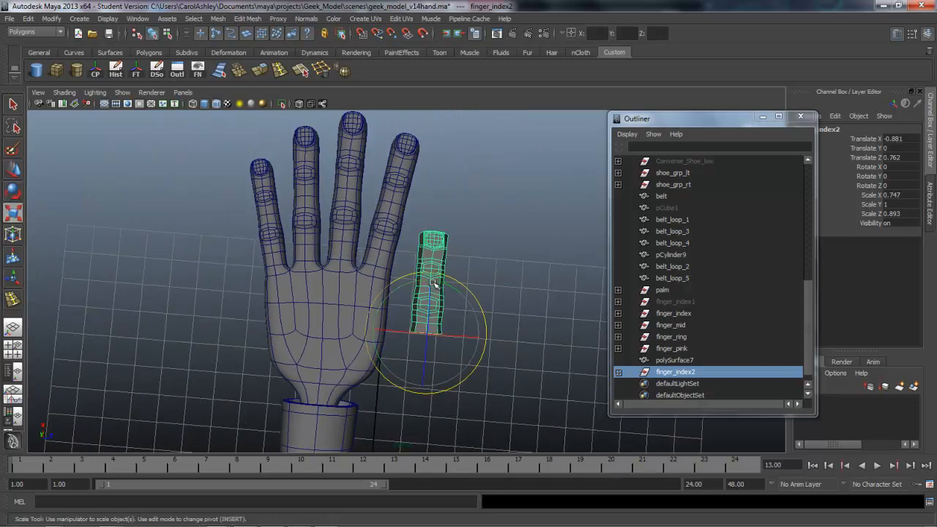
{"action": "left_click_drag", "start_coordinate": [432, 283], "coordinate": [433, 287]}
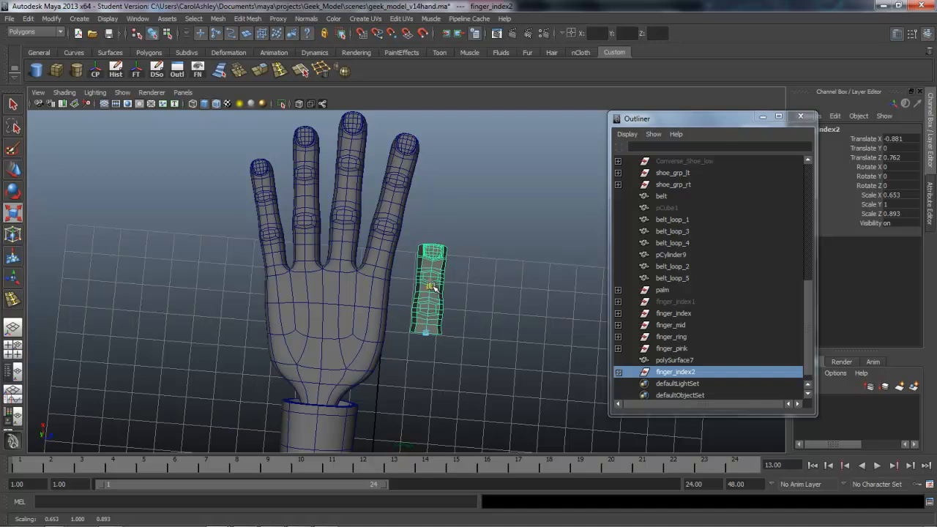
{"action": "key", "text": "w"}
{"action": "left_click_drag", "start_coordinate": [430, 292], "coordinate": [464, 337]}
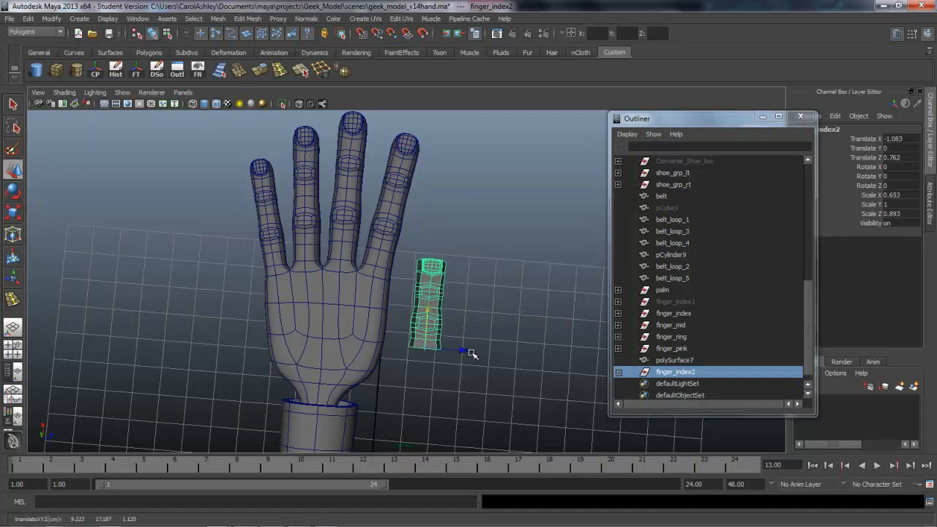
- Rotate the finger_index2 group away from the palm to Rotate Y -45
{"action": "key", "text": "e"}
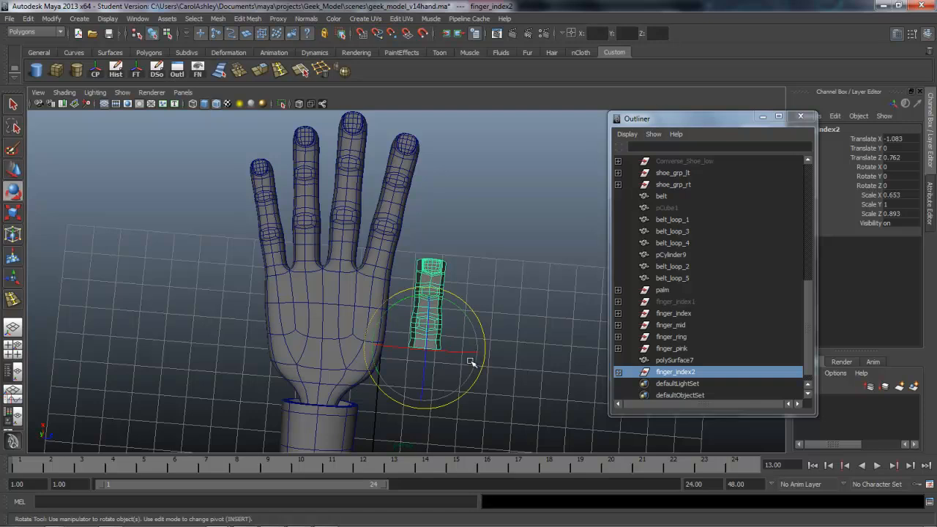
{"action": "left_click_drag", "start_coordinate": [374, 359], "coordinate": [419, 306]}
{"action": "left_click", "coordinate": [910, 176]}
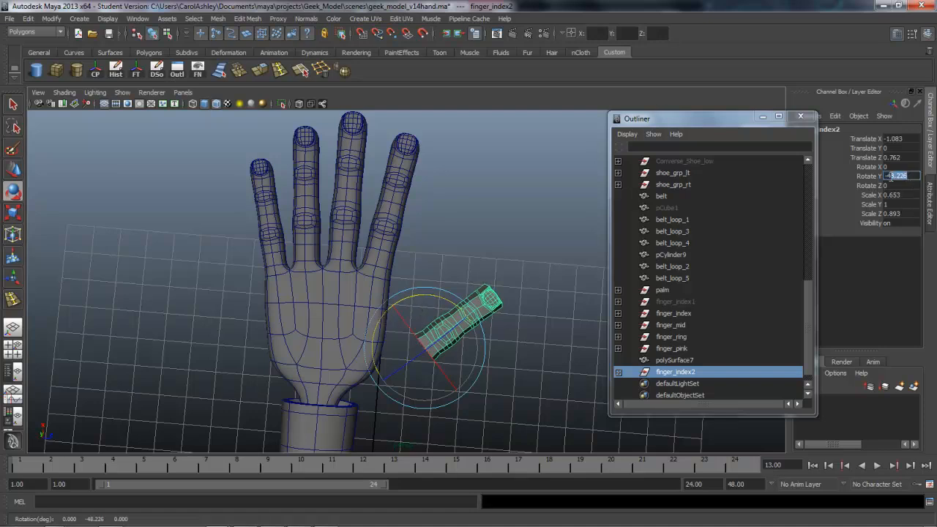
{"action": "type", "text": "-45"}
{"action": "key", "text": "Return"}
- Move the finger_index2 group against the thumb side of the palm at Translate X -0.854 and Translate Z 0.387
{"action": "left_click_drag", "start_coordinate": [472, 363], "coordinate": [393, 319], "text": "alt"}
{"action": "middle_click_drag", "start_coordinate": [393, 319], "coordinate": [422, 361], "text": "alt"}
{"action": "left_click_drag", "start_coordinate": [422, 361], "coordinate": [354, 389], "text": "alt"}
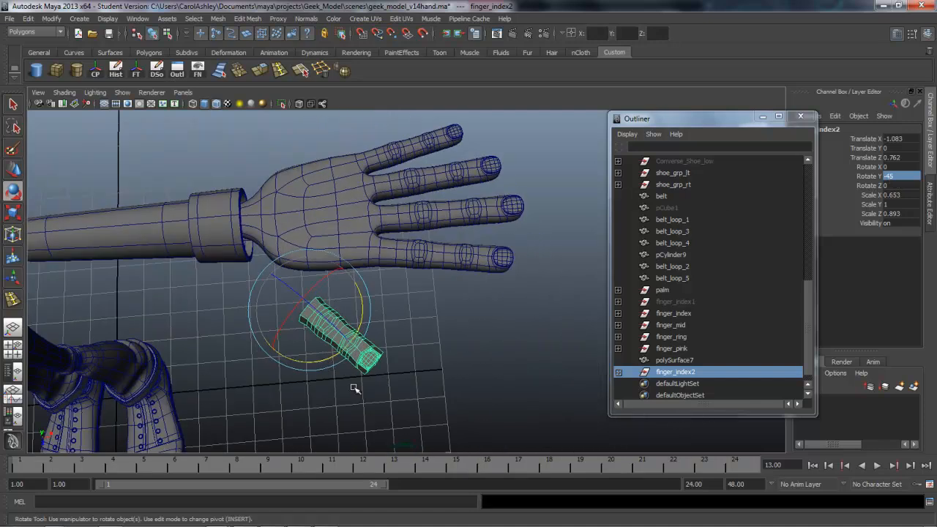
{"action": "key", "text": "w"}
{"action": "left_click_drag", "start_coordinate": [308, 349], "coordinate": [361, 282]}
{"action": "right_click_drag", "start_coordinate": [353, 306], "coordinate": [439, 372], "text": "alt"}
{"action": "middle_click_drag", "start_coordinate": [440, 372], "coordinate": [515, 393], "text": "alt"}
{"action": "left_click_drag", "start_coordinate": [373, 380], "coordinate": [335, 314], "text": "alt"}
{"action": "middle_click_drag", "start_coordinate": [343, 331], "coordinate": [427, 361], "text": "alt"}
{"action": "left_click_drag", "start_coordinate": [351, 344], "coordinate": [337, 391], "text": "alt"}
- Highlight the palm's side faces nearest the base of finger_index2 to judge where the thumb can attach
{"action": "right_click_drag", "start_coordinate": [400, 313], "coordinate": [406, 343]}
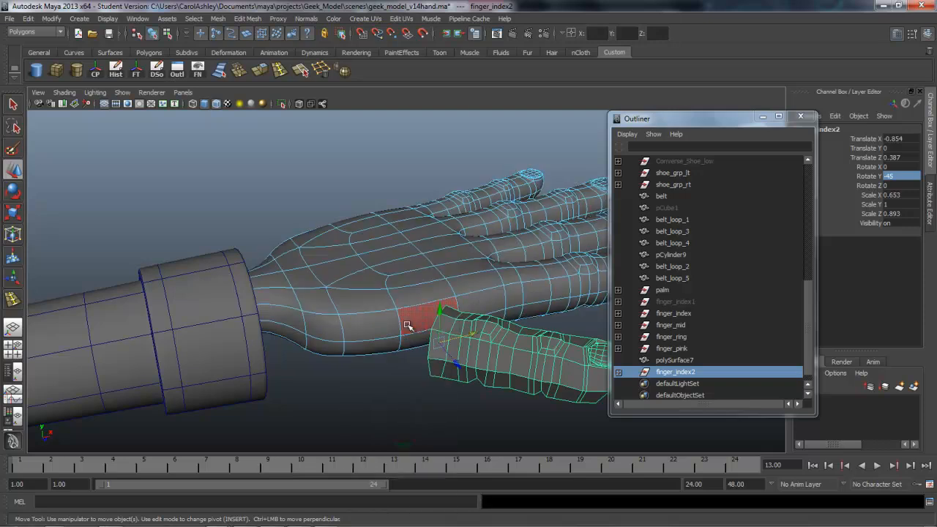
{"action": "left_click", "coordinate": [408, 325]}
{"action": "left_click", "coordinate": [385, 331], "text": "shift"}
{"action": "left_click", "coordinate": [391, 346], "text": "shift"}
{"action": "left_click", "coordinate": [423, 341], "text": "shift"}
{"action": "left_click_drag", "start_coordinate": [423, 341], "coordinate": [402, 341], "text": "alt"}
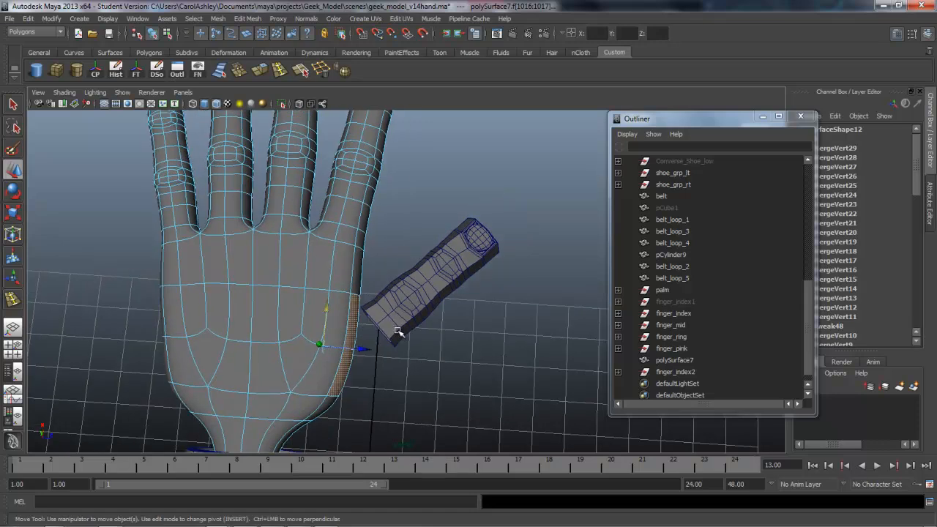
- Reposition the finger_index2 group beside the lower palm at Translate X -1.016 and Translate Z 0.411
{"action": "left_click", "coordinate": [398, 332]}
{"action": "mouse_move", "coordinate": [386, 307]}
{"action": "left_mouse_down", "text": "alt"}
{"action": "mouse_move", "coordinate": [442, 351]}
{"action": "mouse_move", "coordinate": [394, 321]}
{"action": "left_mouse_up", "text": "alt"}
{"action": "left_click_drag", "start_coordinate": [387, 301], "coordinate": [389, 310]}
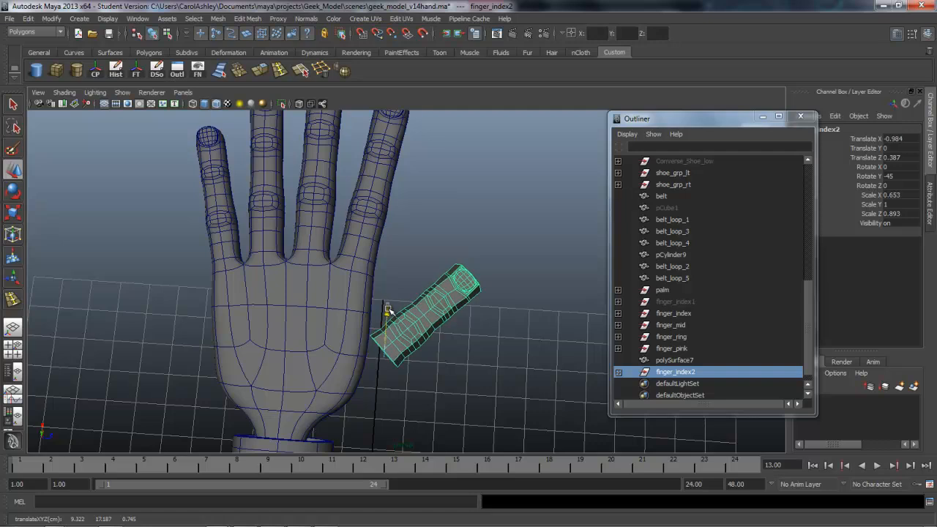
{"action": "left_click_drag", "start_coordinate": [424, 353], "coordinate": [427, 356]}
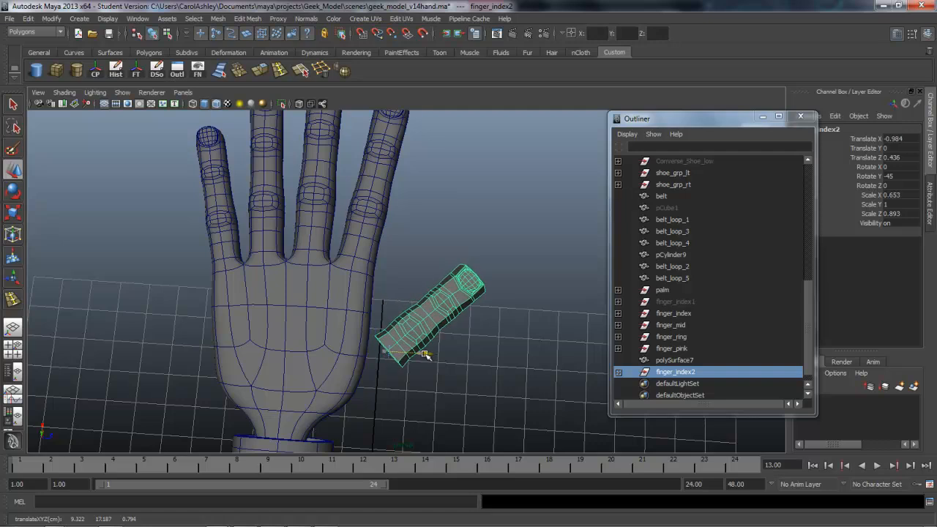
{"action": "right_click_drag", "start_coordinate": [526, 373], "coordinate": [417, 372], "text": "alt"}
{"action": "left_click_drag", "start_coordinate": [417, 372], "coordinate": [391, 301], "text": "alt"}
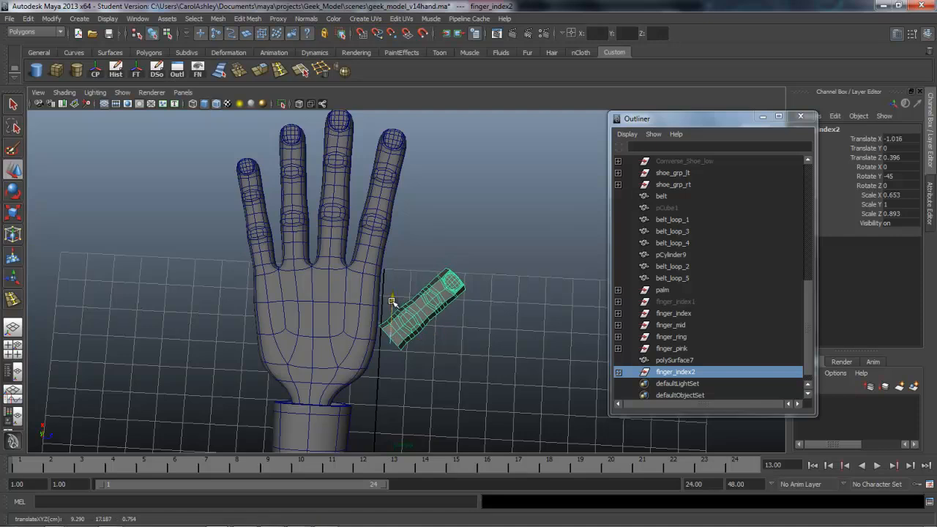
{"action": "mouse_move", "coordinate": [464, 399]}
{"action": "left_mouse_down", "text": "alt"}
{"action": "mouse_move", "coordinate": [475, 407]}
{"action": "mouse_move", "coordinate": [461, 391]}
{"action": "left_mouse_up", "text": "alt"}
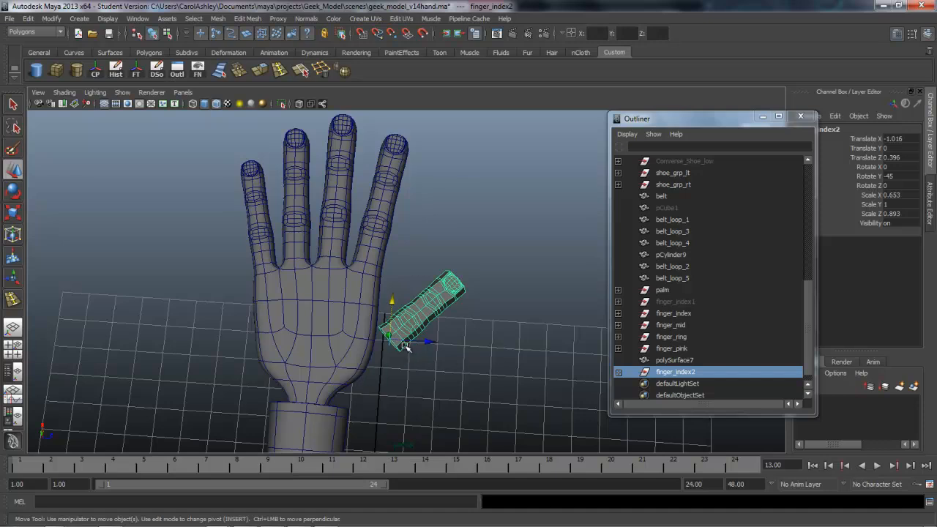
{"action": "left_click_drag", "start_coordinate": [425, 340], "coordinate": [341, 350]}
- Delete the faces on the thumb side of the palm to open a hole facing the base of finger_index2
{"action": "middle_click_drag", "start_coordinate": [334, 364], "coordinate": [361, 370], "text": "alt"}
{"action": "left_click", "coordinate": [302, 322]}
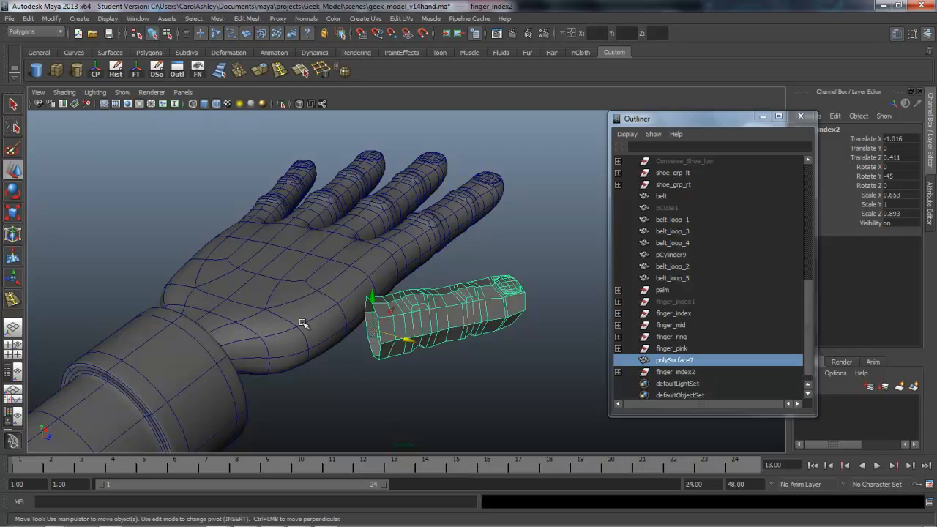
{"action": "mouse_move", "coordinate": [303, 323]}
{"action": "left_mouse_down", "text": "alt"}
{"action": "mouse_move", "coordinate": [326, 372]}
{"action": "mouse_move", "coordinate": [318, 387]}
{"action": "mouse_move", "coordinate": [306, 316]}
{"action": "left_mouse_up", "text": "alt"}
{"action": "right_click_drag", "start_coordinate": [324, 319], "coordinate": [323, 346]}
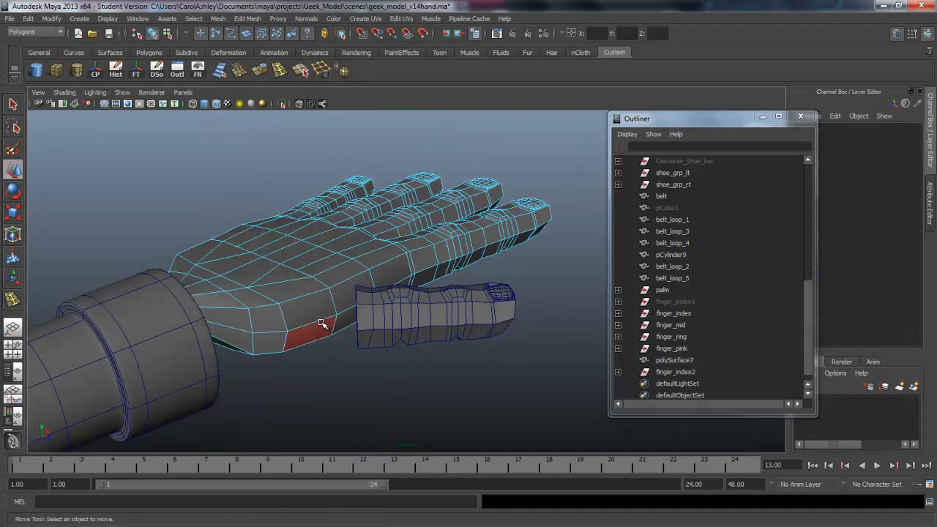
{"action": "left_click", "coordinate": [319, 312]}
{"action": "left_click", "coordinate": [344, 295], "text": "shift"}
{"action": "left_click", "coordinate": [341, 325], "text": "shift"}
{"action": "key", "text": "Delete"}
{"action": "left_click_drag", "start_coordinate": [341, 325], "coordinate": [312, 360], "text": "alt"}
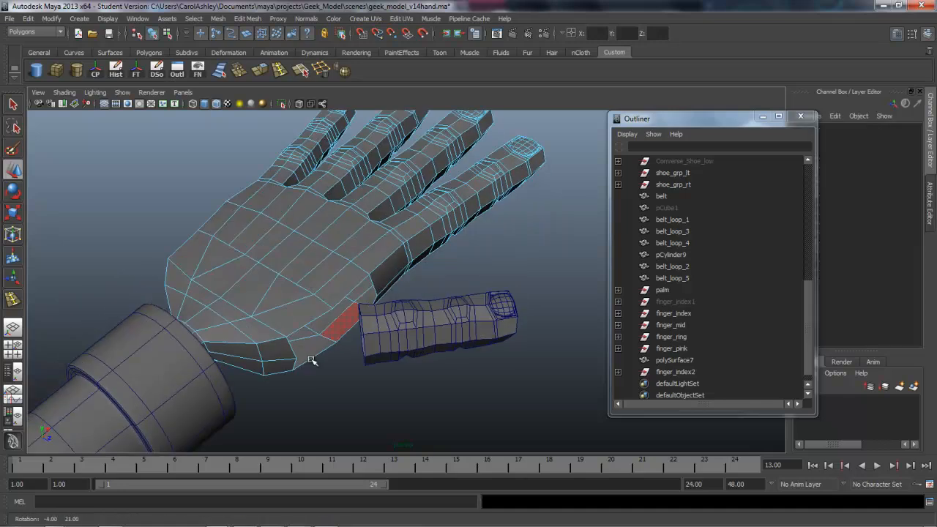
- Pull the vertices at the wrist end of the palm's thumb hole outward and slightly toward the fingers
{"action": "right_click_drag", "start_coordinate": [314, 353], "coordinate": [294, 357]}
{"action": "left_click", "coordinate": [293, 357]}
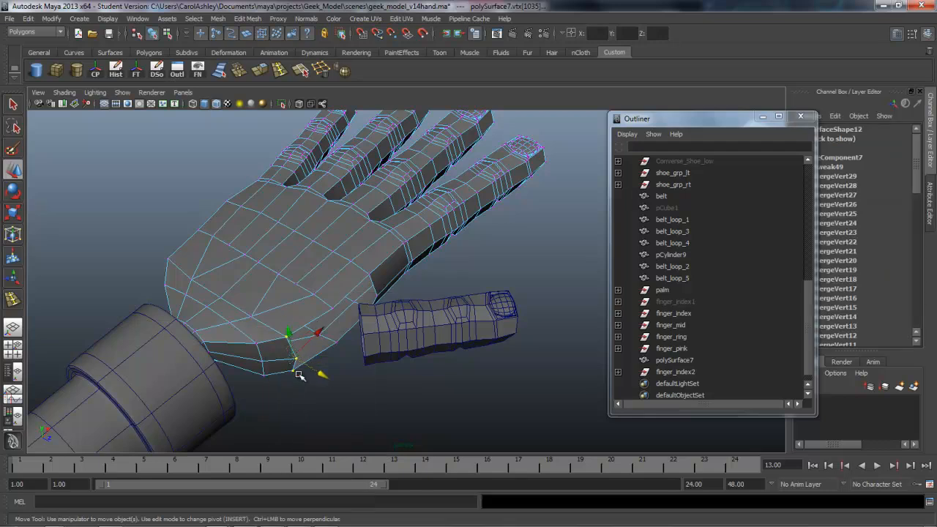
{"action": "left_click_drag", "start_coordinate": [323, 374], "coordinate": [338, 383]}
{"action": "left_click_drag", "start_coordinate": [334, 344], "coordinate": [348, 334]}
{"action": "left_click_drag", "start_coordinate": [306, 360], "coordinate": [428, 397], "text": "alt"}
{"action": "left_click_drag", "start_coordinate": [372, 408], "coordinate": [357, 408], "text": "alt"}
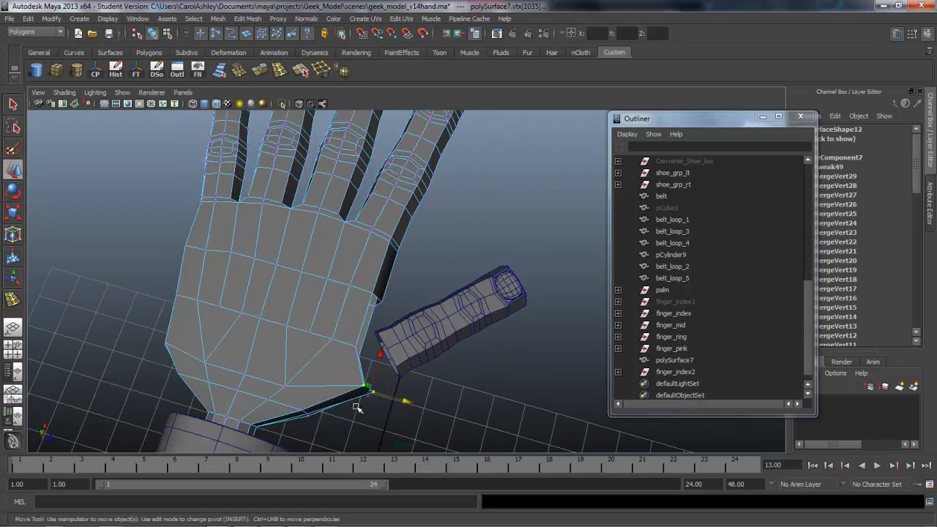
{"action": "right_click_drag", "start_coordinate": [358, 407], "coordinate": [477, 401], "text": "alt"}
{"action": "middle_click_drag", "start_coordinate": [409, 416], "coordinate": [422, 326], "text": "alt"}
{"action": "left_click_drag", "start_coordinate": [405, 356], "coordinate": [357, 383]}
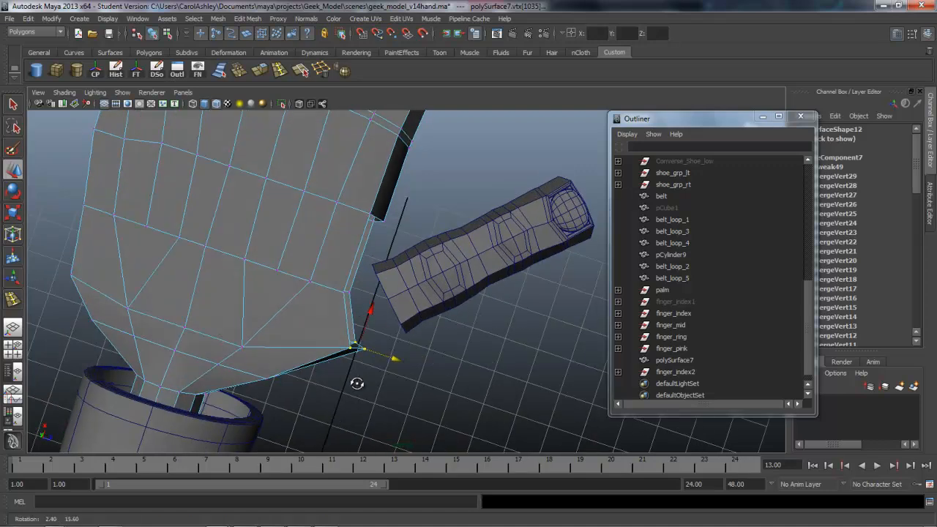
- Shift the vertices at the finger end and middle of the palm's thumb hole toward the wrist and outward
{"action": "left_click", "coordinate": [385, 204]}
{"action": "left_click_drag", "start_coordinate": [385, 205], "coordinate": [386, 207]}
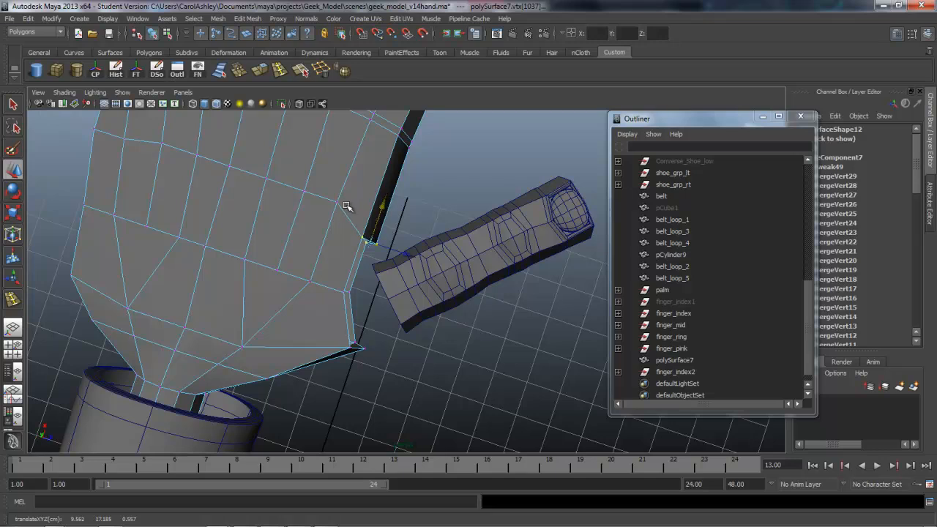
{"action": "left_click_drag", "start_coordinate": [334, 281], "coordinate": [392, 308]}
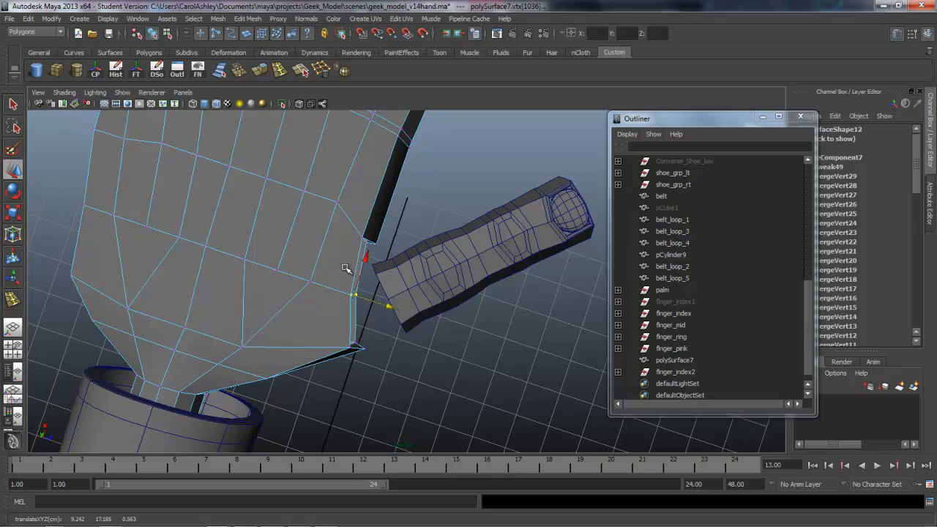
{"action": "left_click_drag", "start_coordinate": [366, 262], "coordinate": [362, 269]}
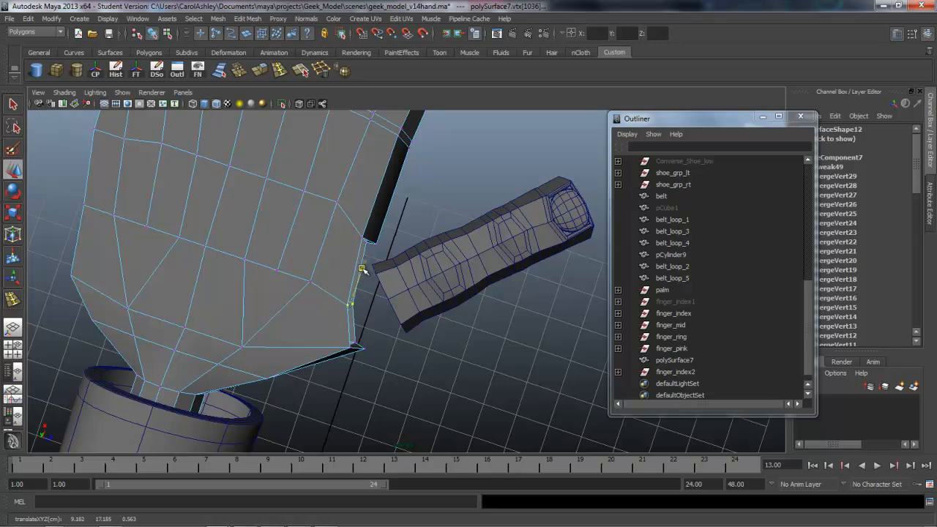
{"action": "left_click", "coordinate": [366, 245]}
{"action": "left_click_drag", "start_coordinate": [382, 213], "coordinate": [416, 268]}
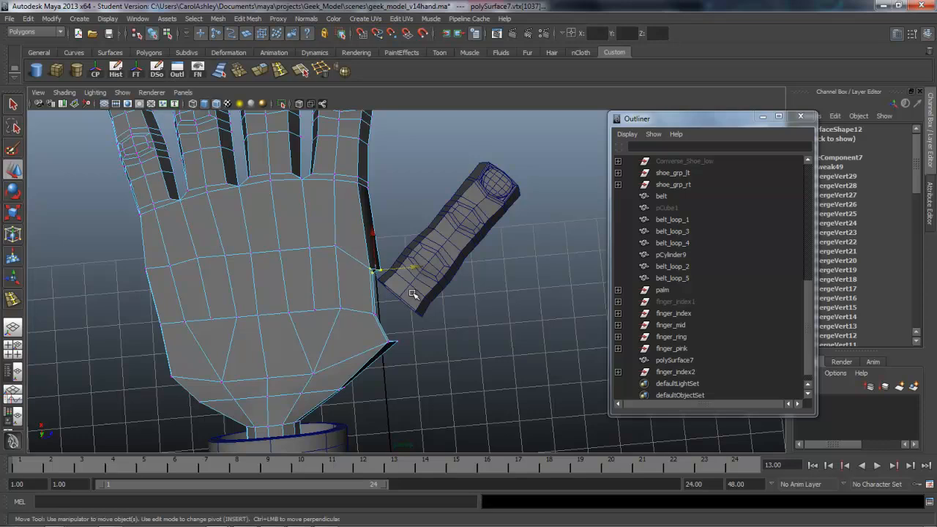
- Move the finger_index2 group away from the palm to Translate Z 0.464 and set its Rotate Y to -50
{"action": "left_click", "coordinate": [412, 293]}
{"action": "key", "text": "Up"}
{"action": "left_click_drag", "start_coordinate": [440, 295], "coordinate": [448, 294]}
{"action": "key", "text": "e"}
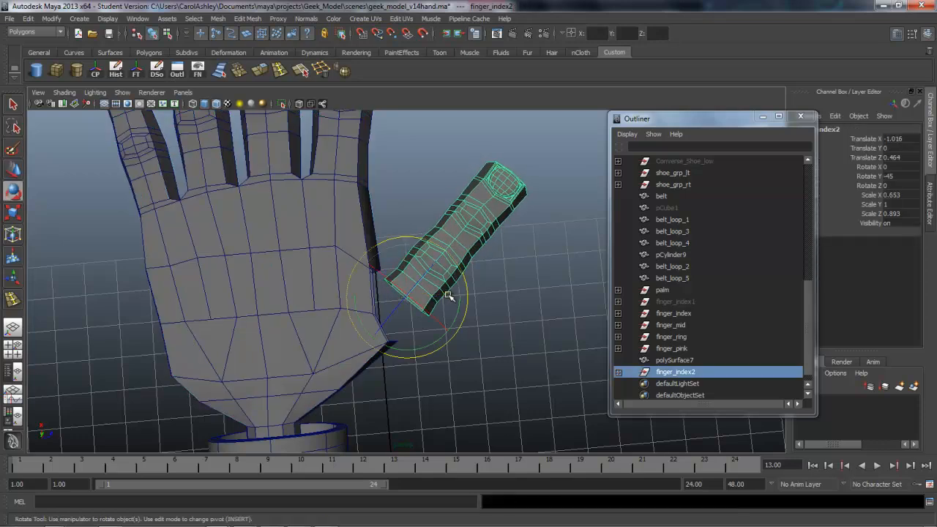
{"action": "left_click_drag", "start_coordinate": [433, 352], "coordinate": [421, 349]}
{"action": "left_click", "coordinate": [908, 177]}
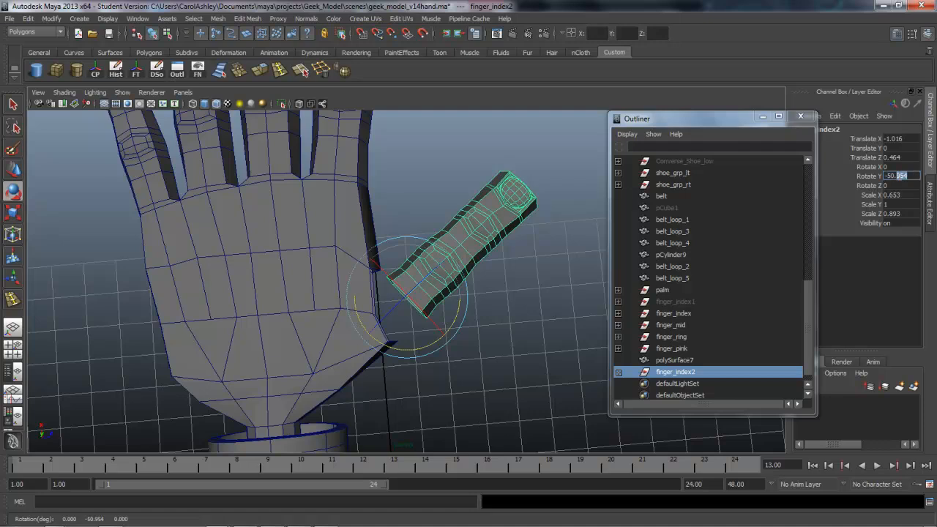
{"action": "type", "text": "-50"}
{"action": "key", "text": "Return"}
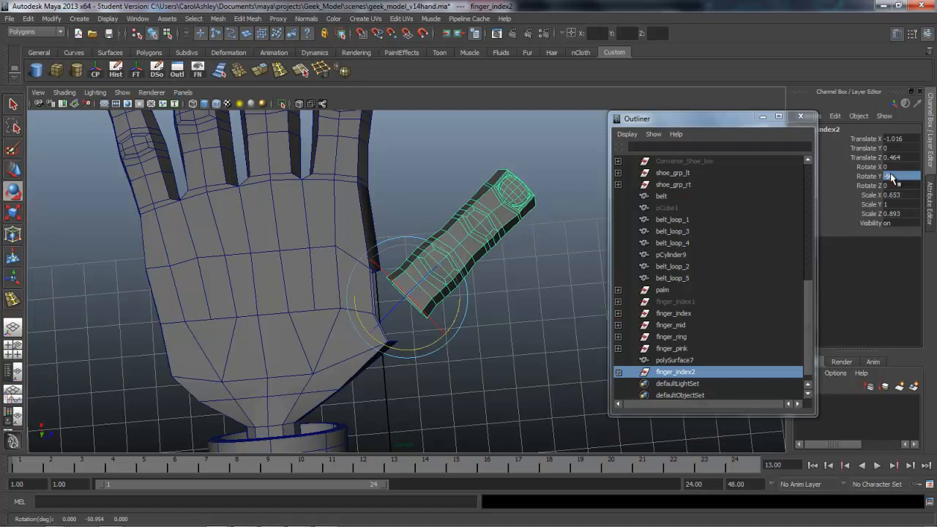
- Align the finger_index2 group with the palm hole at Translate X -0.985 and Translate Z 0.437
{"action": "left_click_drag", "start_coordinate": [556, 331], "coordinate": [404, 265], "text": "alt"}
{"action": "key", "text": "w"}
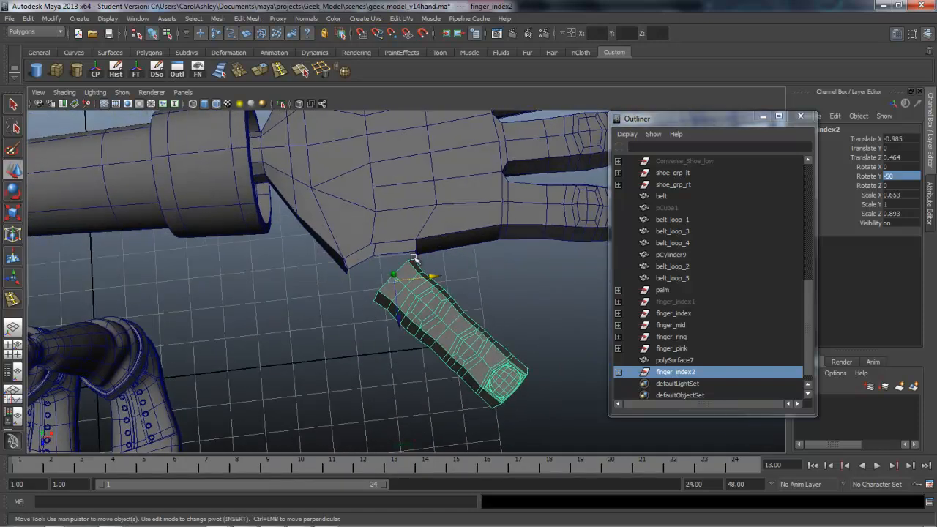
{"action": "mouse_move", "coordinate": [397, 324]}
{"action": "left_mouse_down"}
{"action": "mouse_move", "coordinate": [376, 328]}
{"action": "mouse_move", "coordinate": [355, 262]}
{"action": "mouse_move", "coordinate": [445, 318]}
{"action": "mouse_move", "coordinate": [429, 300]}
{"action": "mouse_move", "coordinate": [421, 322]}
{"action": "mouse_move", "coordinate": [437, 377]}
{"action": "mouse_move", "coordinate": [407, 328]}
{"action": "left_mouse_up"}
- Twist the finger_index2 group around its length and set its Rotate X to 25
{"action": "left_click_drag", "start_coordinate": [508, 339], "coordinate": [432, 324], "text": "alt"}
{"action": "key", "text": "e"}
{"action": "left_click_drag", "start_coordinate": [368, 326], "coordinate": [304, 308]}
{"action": "left_click_drag", "start_coordinate": [354, 247], "coordinate": [352, 250]}
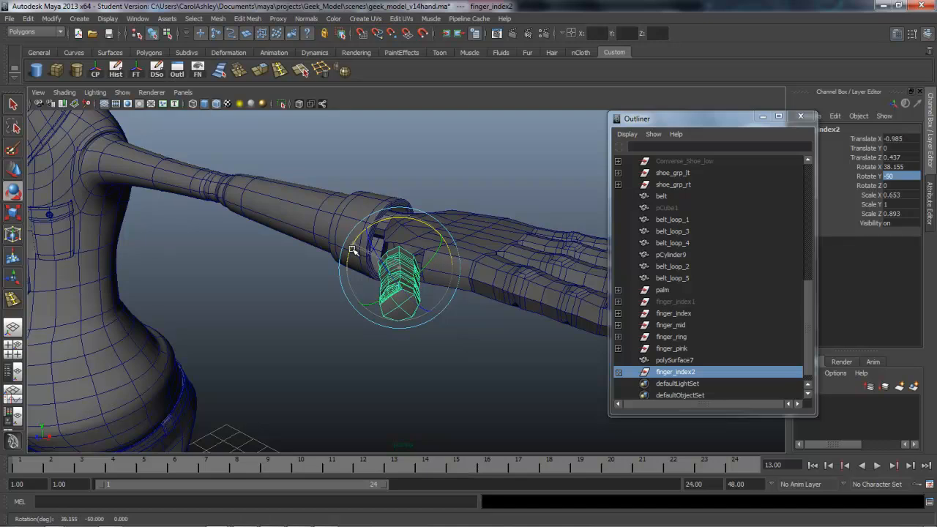
{"action": "left_click_drag", "start_coordinate": [395, 319], "coordinate": [462, 372], "text": "alt"}
{"action": "left_click_drag", "start_coordinate": [366, 302], "coordinate": [345, 281]}
{"action": "left_click_drag", "start_coordinate": [461, 297], "coordinate": [496, 332], "text": "alt"}
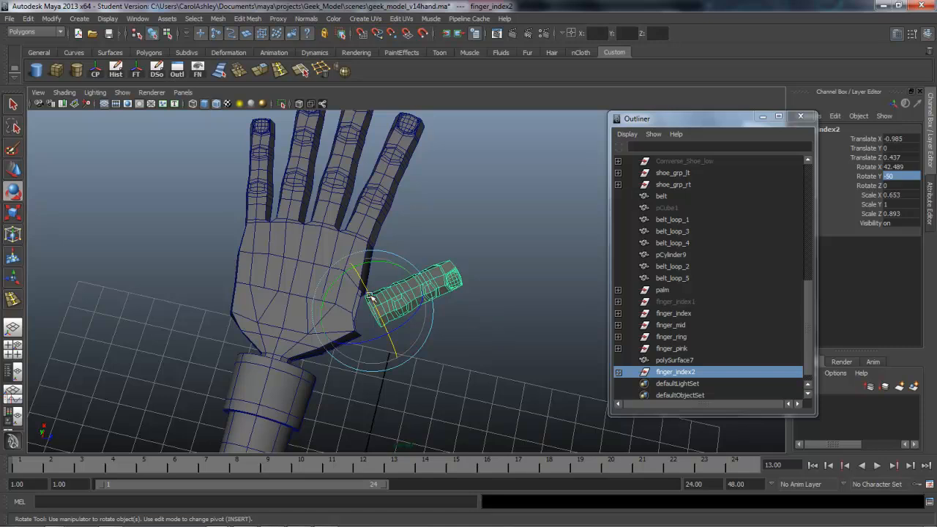
{"action": "left_click_drag", "start_coordinate": [485, 352], "coordinate": [325, 292], "text": "alt"}
{"action": "left_click_drag", "start_coordinate": [323, 328], "coordinate": [432, 332], "text": "alt"}
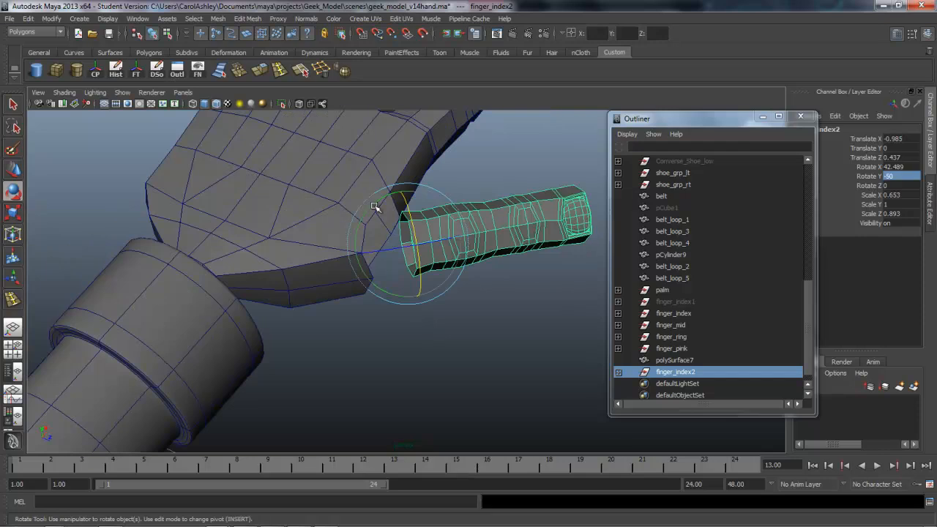
{"action": "mouse_move", "coordinate": [420, 282]}
{"action": "left_mouse_down"}
{"action": "mouse_move", "coordinate": [419, 268]}
{"action": "mouse_move", "coordinate": [421, 276]}
{"action": "left_mouse_up"}
{"action": "left_click", "coordinate": [913, 167]}
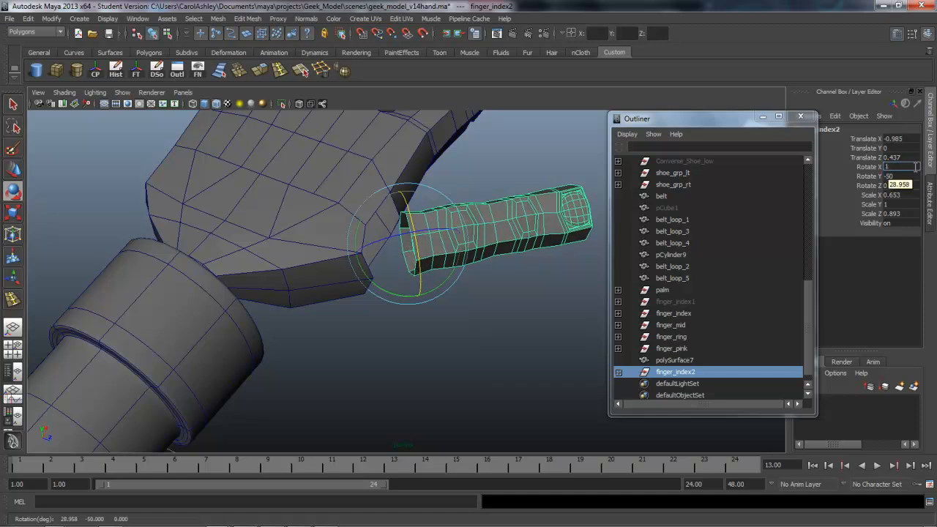
{"action": "key", "text": "Return"}
{"action": "left_click_drag", "start_coordinate": [455, 353], "coordinate": [378, 383], "text": "alt"}
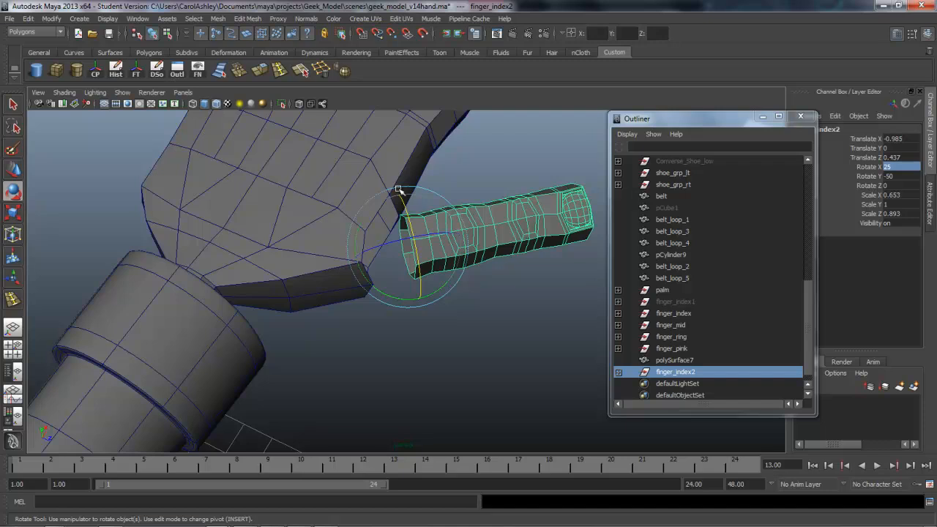
- Rename the finger_index2 group to finger_thumb
{"action": "left_click", "coordinate": [337, 275]}
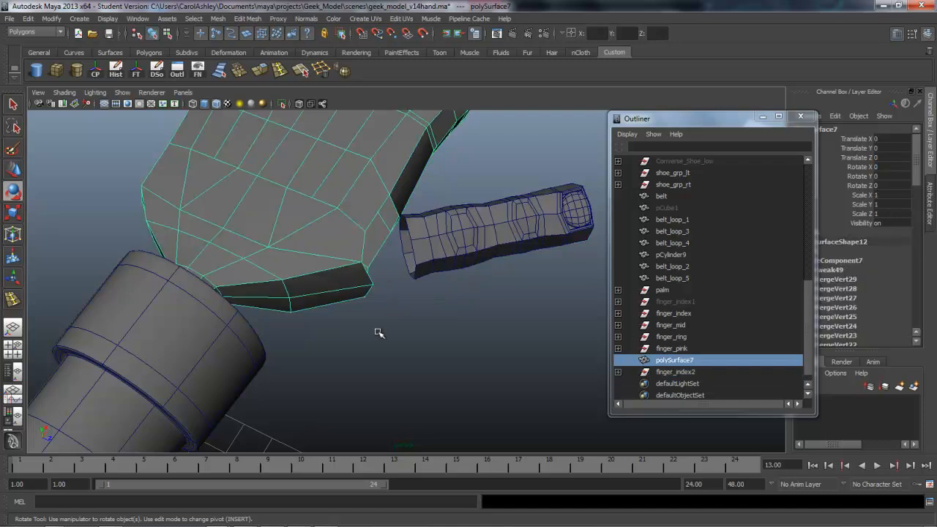
{"action": "left_click_drag", "start_coordinate": [373, 325], "coordinate": [393, 255], "text": "alt"}
{"action": "left_click_drag", "start_coordinate": [443, 324], "coordinate": [414, 306], "text": "alt"}
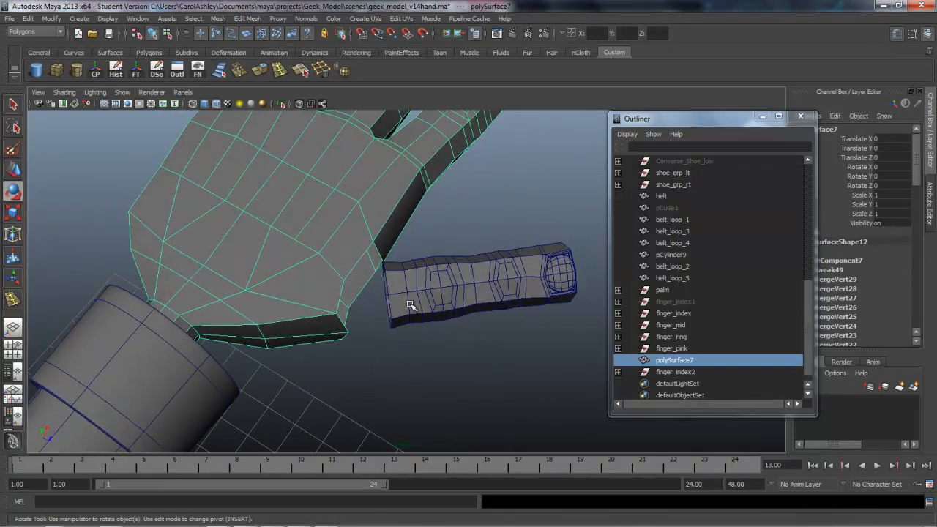
{"action": "left_click", "coordinate": [409, 305]}
{"action": "key", "text": "Up"}
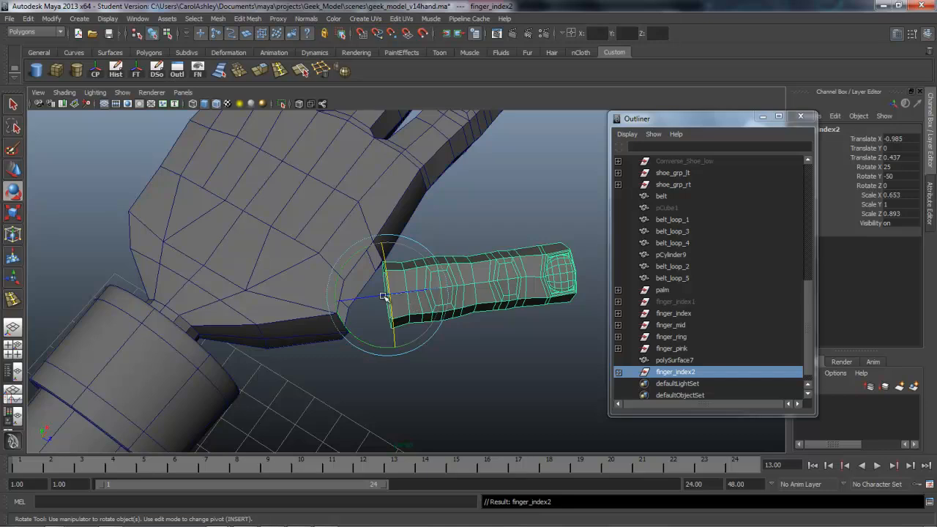
{"action": "double_click", "coordinate": [684, 373]}
{"action": "left_click_drag", "start_coordinate": [692, 373], "coordinate": [672, 372]}
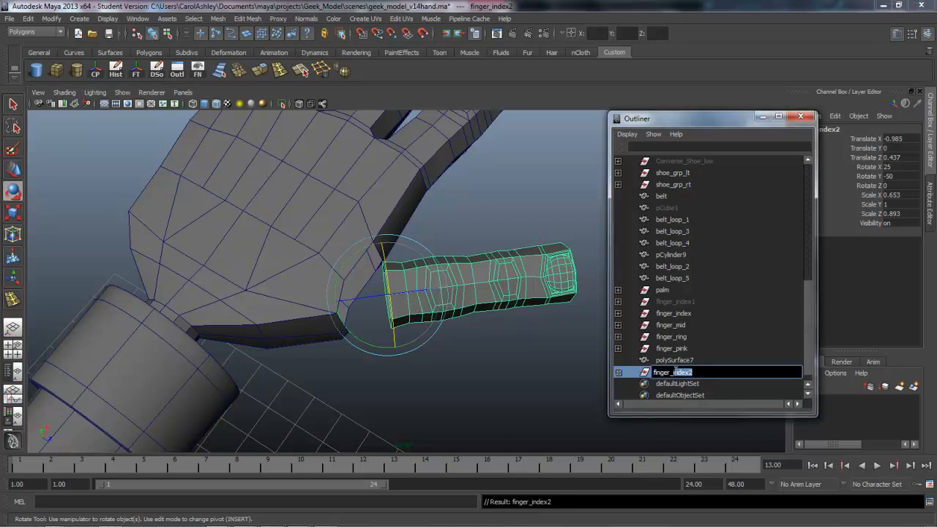
{"action": "type", "text": "thumb"}
{"action": "key", "text": "Return"}
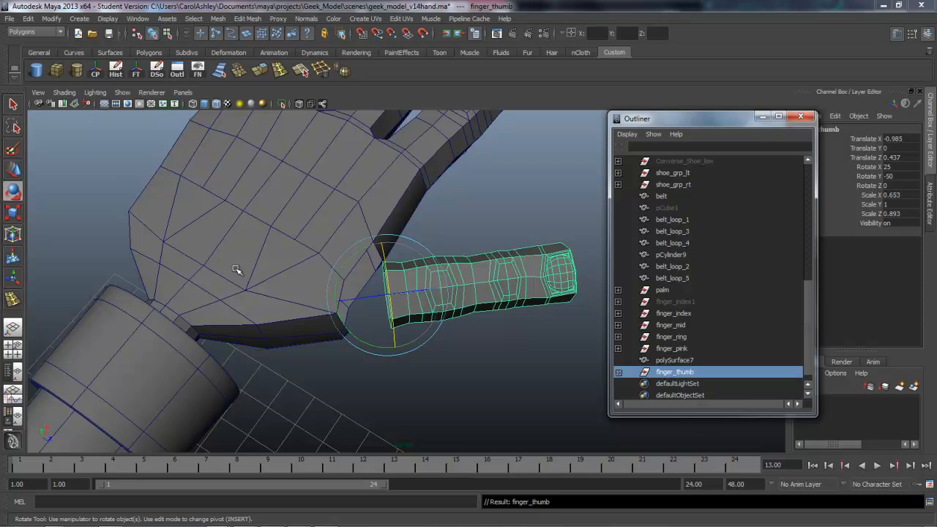
- Combine the palm mesh and the finger_thumb group into a single polygon mesh
{"action": "left_click", "coordinate": [272, 278], "text": "shift"}
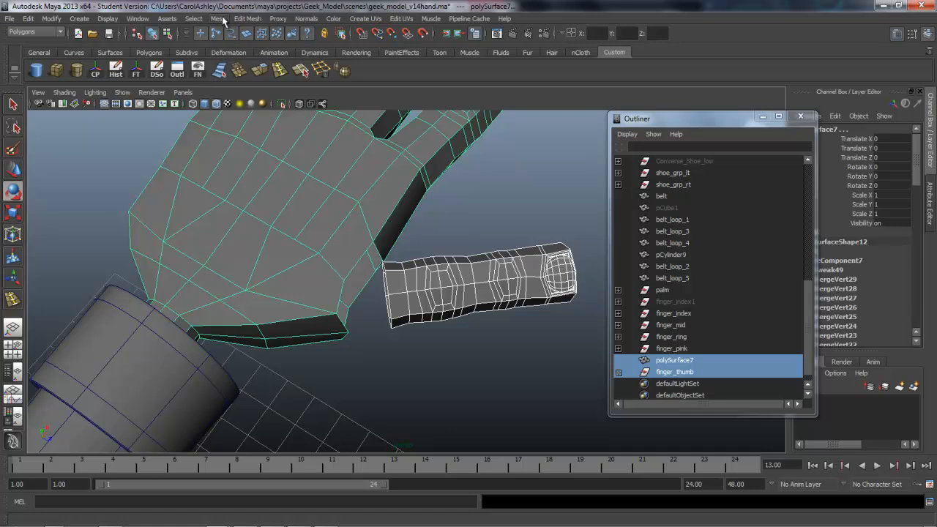
{"action": "left_click", "coordinate": [220, 19]}
{"action": "left_click", "coordinate": [238, 31]}
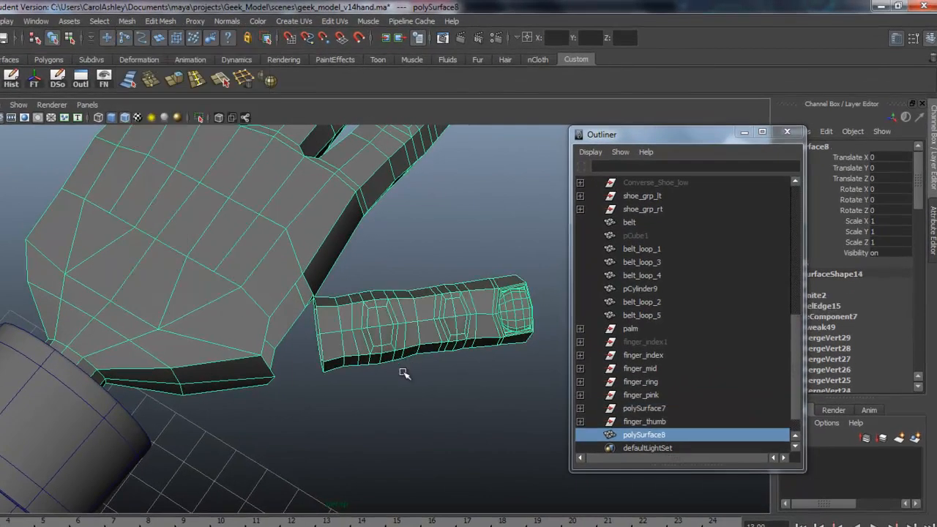
- Select the border edges of the thumb's open base together with those around the palm's thumb opening
{"action": "left_click_drag", "start_coordinate": [404, 373], "coordinate": [354, 366], "text": "alt"}
{"action": "right_click", "coordinate": [355, 342]}
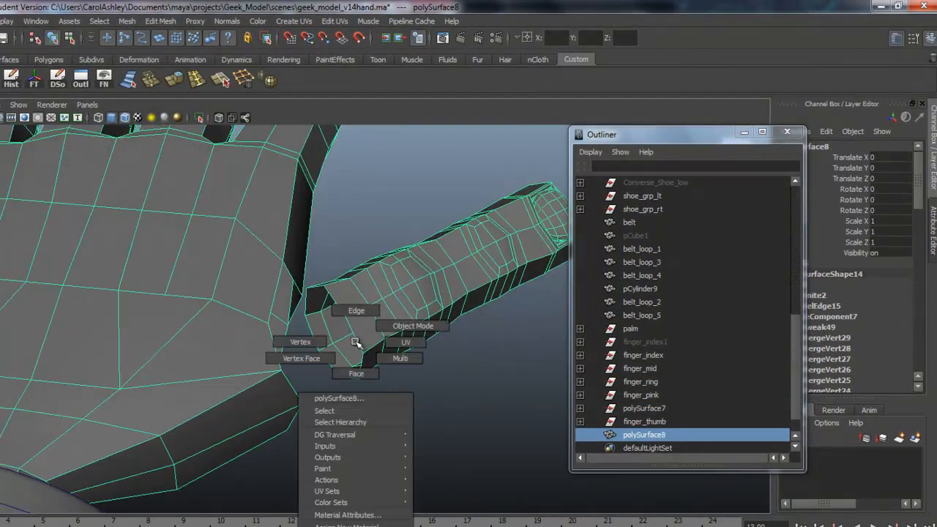
{"action": "left_click", "coordinate": [356, 310]}
{"action": "double_click", "coordinate": [357, 344]}
{"action": "key", "text": "q"}
{"action": "double_click", "coordinate": [275, 353], "text": "shift"}
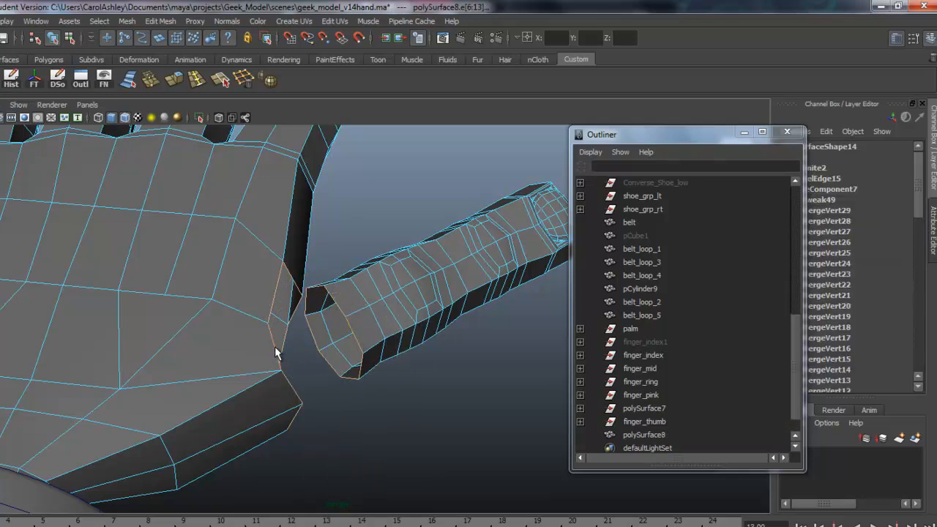
- Bridge the selected thumb and palm borders using a linear path with 1 division
{"action": "left_click_drag", "start_coordinate": [275, 353], "coordinate": [268, 241], "text": "alt"}
{"action": "left_click", "coordinate": [169, 22]}
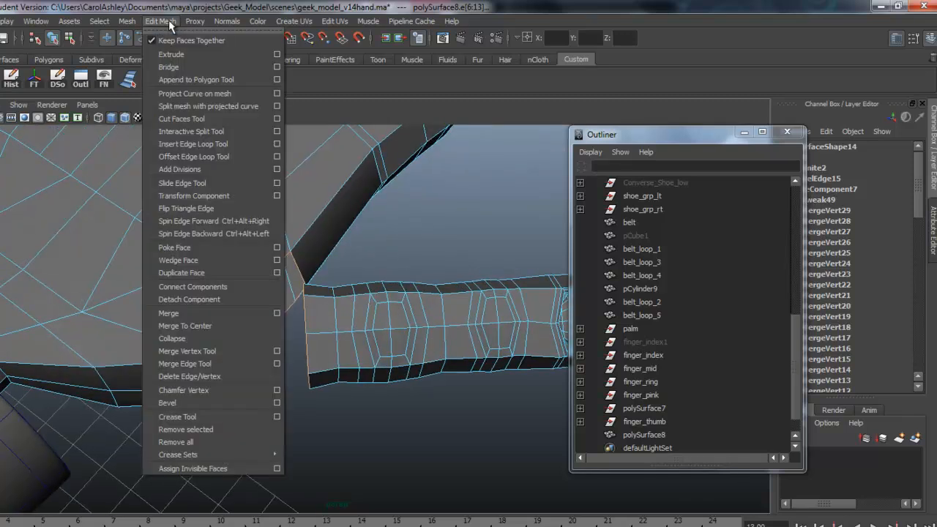
{"action": "left_click", "coordinate": [276, 66]}
{"action": "left_click", "coordinate": [491, 124]}
{"action": "left_click", "coordinate": [503, 148]}
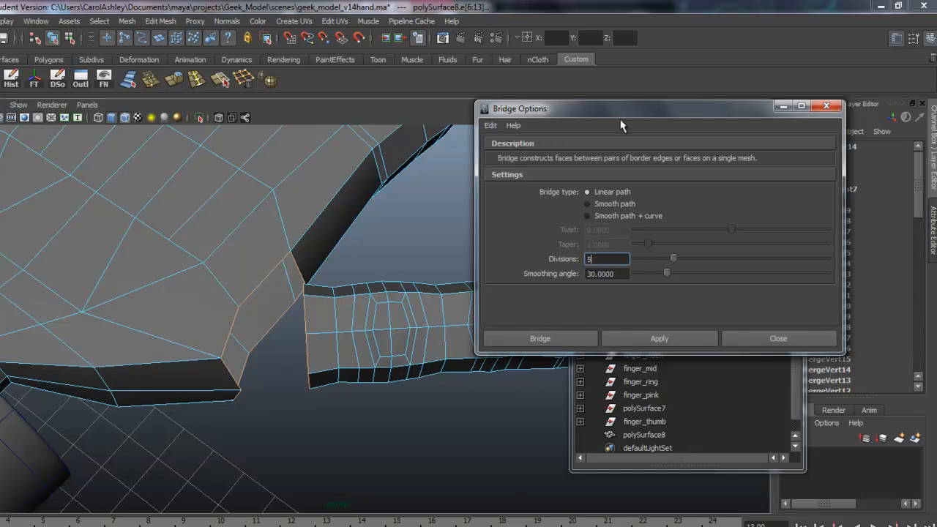
{"action": "left_click_drag", "start_coordinate": [614, 108], "coordinate": [670, 109]}
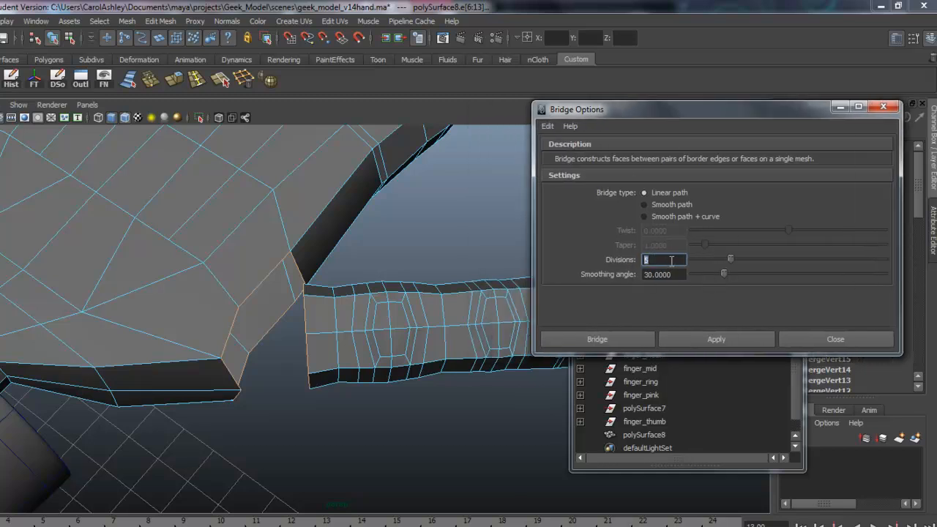
{"action": "type", "text": "1"}
{"action": "key", "text": "Tab"}
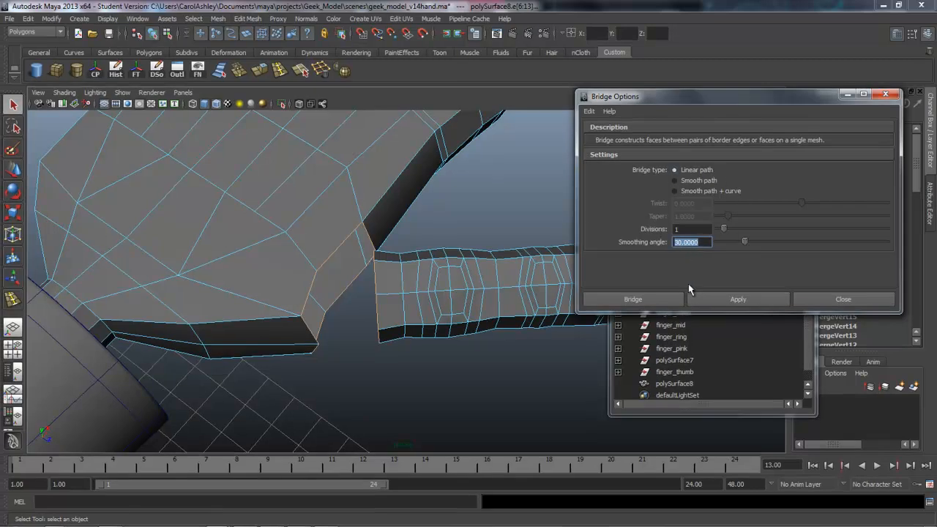
{"action": "left_click", "coordinate": [651, 299]}
- Examine the bridged joint between thumb and palm from several sides, along with the thumb's proportions
{"action": "left_click_drag", "start_coordinate": [453, 371], "coordinate": [338, 247], "text": "alt"}
{"action": "left_click_drag", "start_coordinate": [347, 308], "coordinate": [399, 367], "text": "alt"}
{"action": "mouse_move", "coordinate": [309, 426]}
{"action": "left_mouse_down", "text": "alt"}
{"action": "mouse_move", "coordinate": [361, 432]}
{"action": "mouse_move", "coordinate": [230, 353]}
{"action": "mouse_move", "coordinate": [209, 249]}
{"action": "mouse_move", "coordinate": [233, 311]}
{"action": "mouse_move", "coordinate": [252, 410]}
{"action": "mouse_move", "coordinate": [304, 438]}
{"action": "left_mouse_up", "text": "alt"}
{"action": "left_click_drag", "start_coordinate": [453, 432], "coordinate": [382, 429], "text": "alt"}
{"action": "scroll", "coordinate": [334, 405], "scroll_direction": "up", "scroll_amount": 3}
{"action": "scroll", "coordinate": [334, 405], "scroll_direction": "up", "scroll_amount": 4}
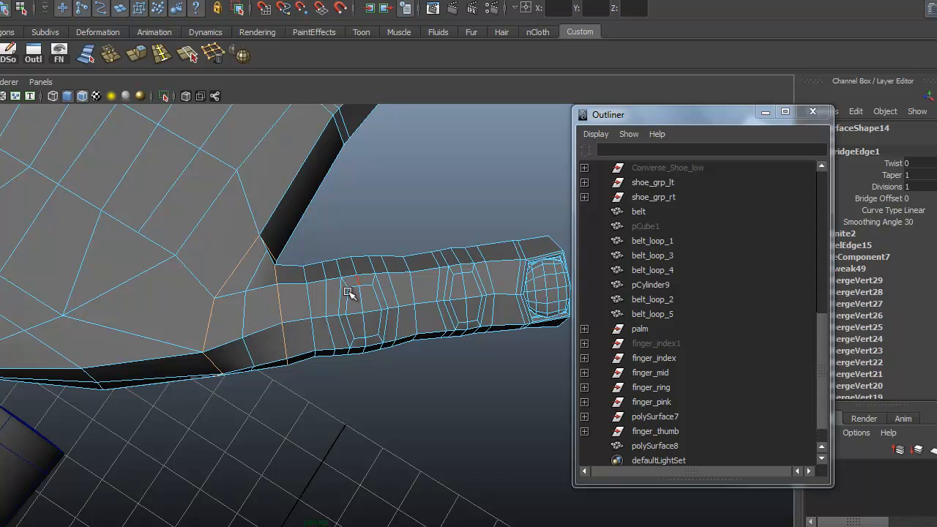
{"action": "left_click_drag", "start_coordinate": [485, 412], "coordinate": [322, 403], "text": "alt"}
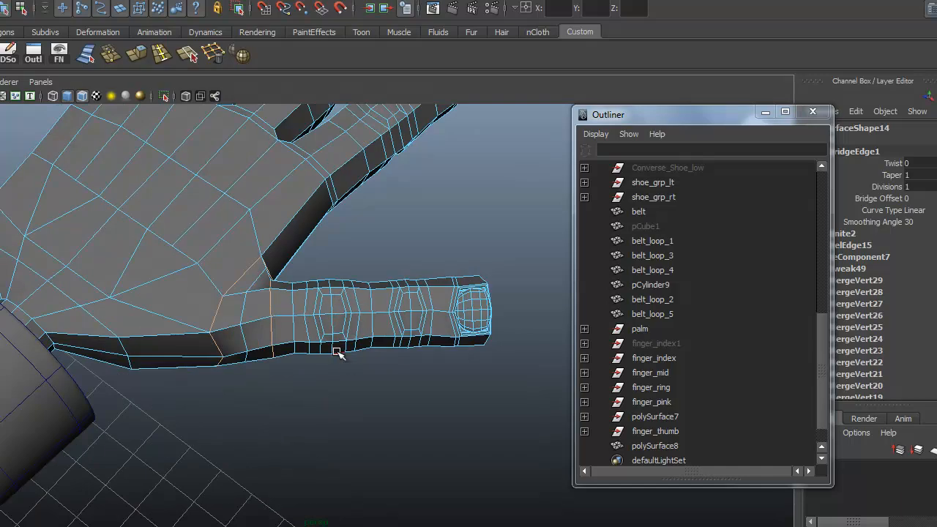
{"action": "right_click_drag", "start_coordinate": [288, 388], "coordinate": [361, 291], "text": "alt"}
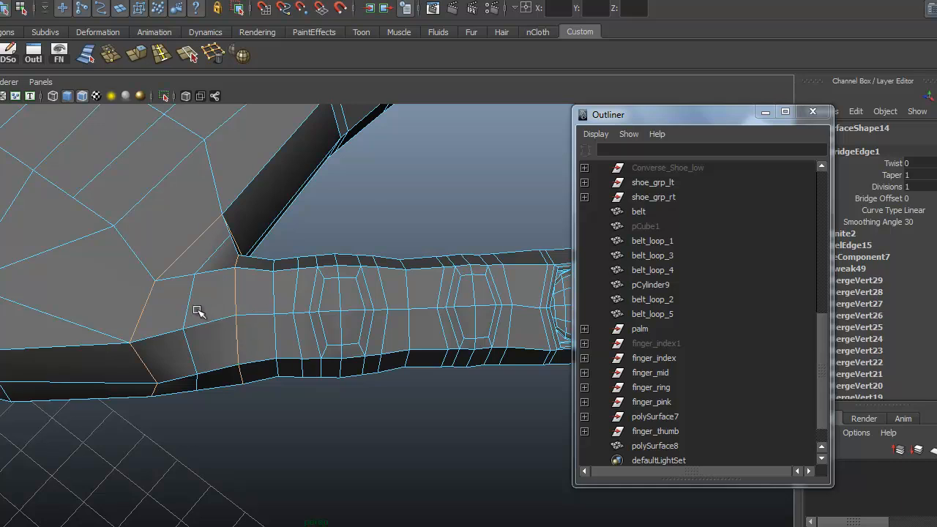
{"action": "left_click_drag", "start_coordinate": [249, 357], "coordinate": [466, 366], "text": "alt"}
{"action": "right_click_drag", "start_coordinate": [466, 366], "coordinate": [217, 329], "text": "alt"}
{"action": "left_click_drag", "start_coordinate": [452, 388], "coordinate": [285, 336], "text": "alt"}
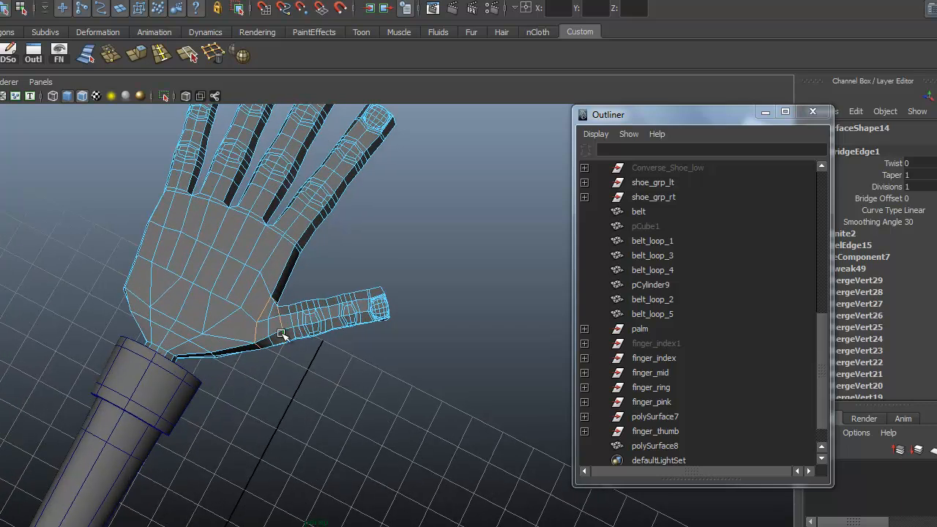
{"action": "scroll", "coordinate": [286, 368], "scroll_direction": "up", "scroll_amount": 10}
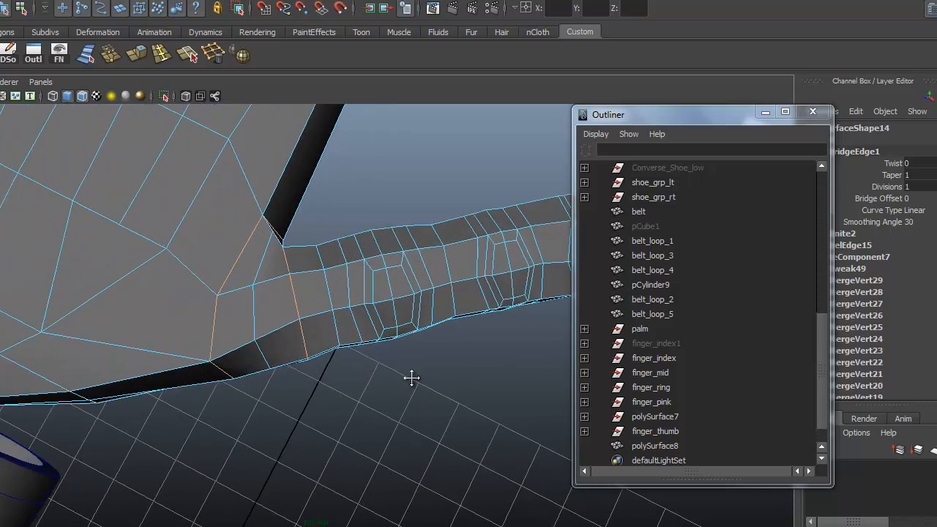
- Delete the central edge loop and the inset knuckle edges from the thumb joint nearest the palm
{"action": "right_click_drag", "start_coordinate": [499, 367], "coordinate": [535, 366], "text": "alt"}
{"action": "mouse_move", "coordinate": [317, 345]}
{"action": "left_mouse_down", "text": "alt"}
{"action": "mouse_move", "coordinate": [278, 371]}
{"action": "mouse_move", "coordinate": [310, 348]}
{"action": "left_mouse_up", "text": "alt"}
{"action": "right_click", "coordinate": [289, 316]}
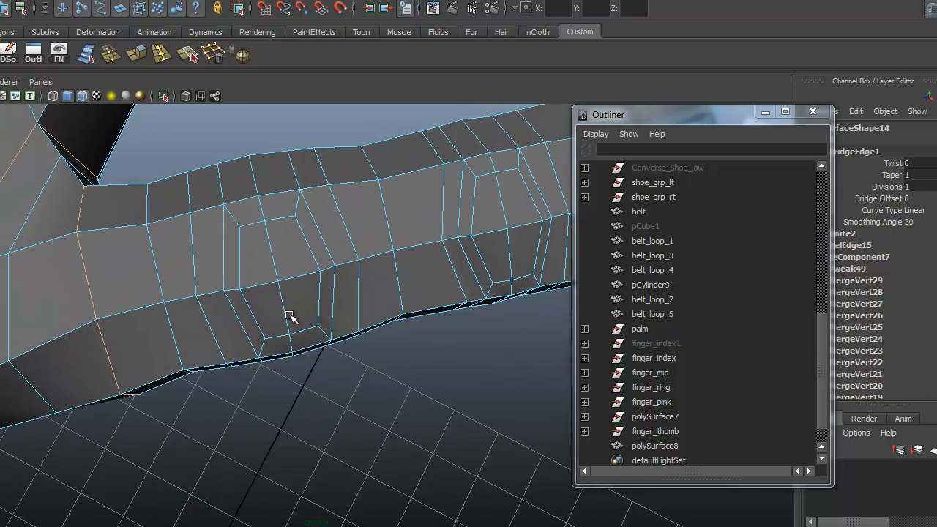
{"action": "double_click", "coordinate": [286, 316]}
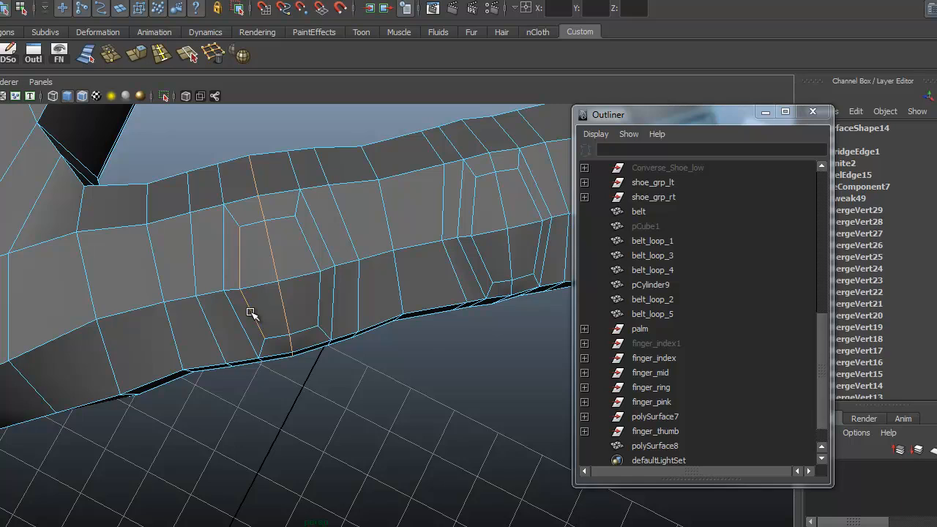
{"action": "double_click", "coordinate": [308, 250], "text": "shift"}
{"action": "key", "text": "Delete"}
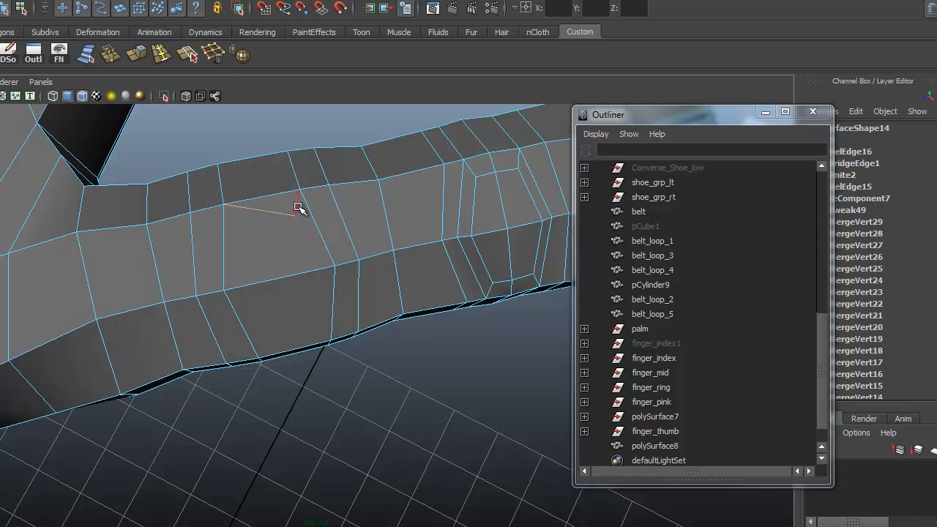
{"action": "left_click", "coordinate": [212, 54]}
- Delete the four remaining edge loops around the thumb's lower knuckle, leaving a plain segment there
{"action": "left_click_drag", "start_coordinate": [295, 309], "coordinate": [255, 232], "text": "alt"}
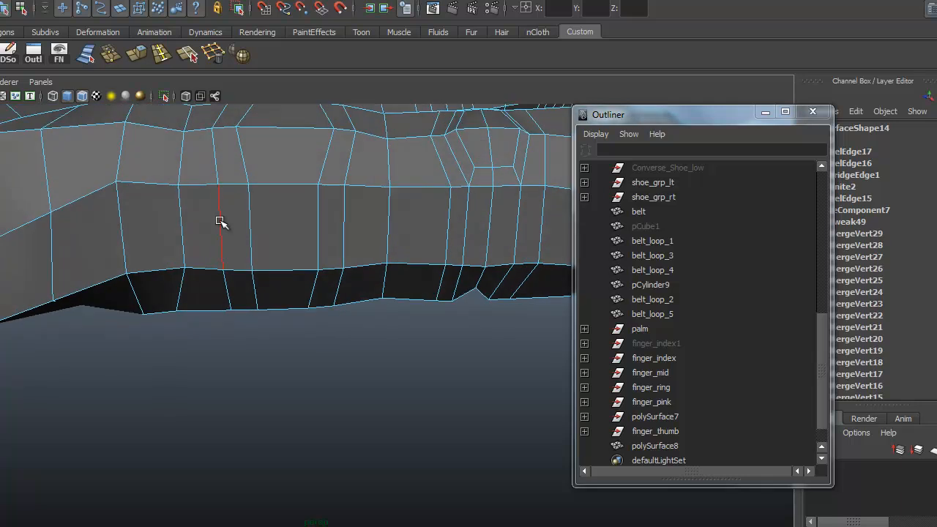
{"action": "left_click", "coordinate": [318, 223]}
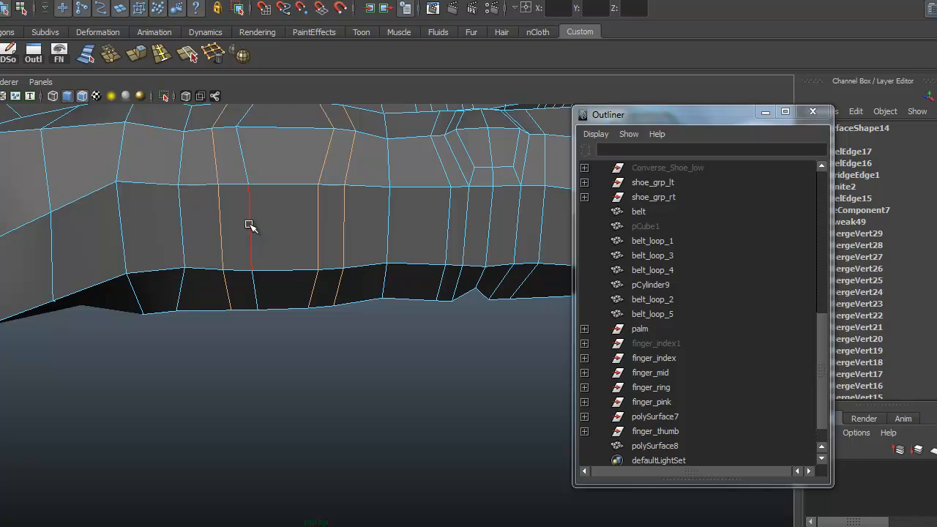
{"action": "right_click_drag", "start_coordinate": [365, 275], "coordinate": [315, 265], "text": "alt"}
{"action": "left_click_drag", "start_coordinate": [300, 264], "coordinate": [269, 304], "text": "alt"}
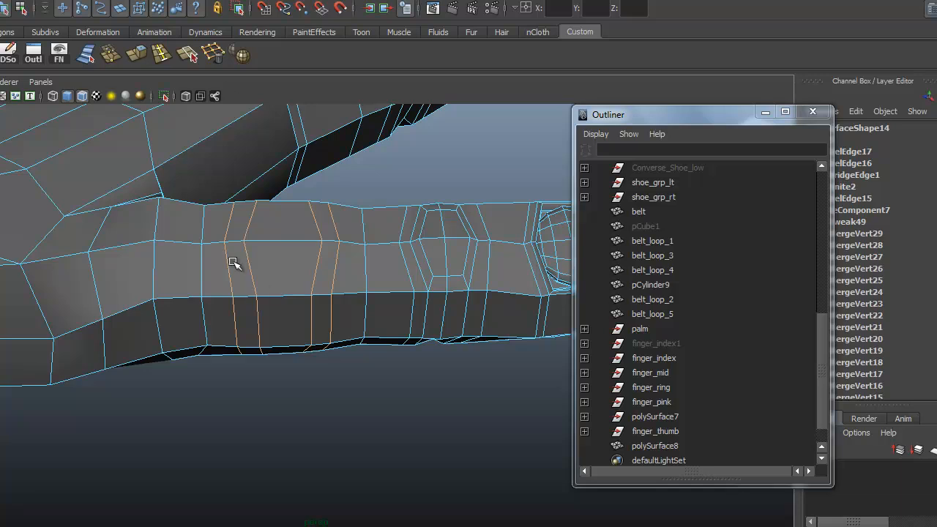
{"action": "left_click", "coordinate": [215, 58]}
{"action": "mouse_move", "coordinate": [319, 362]}
{"action": "left_mouse_down", "text": "alt"}
{"action": "mouse_move", "coordinate": [308, 320]}
{"action": "mouse_move", "coordinate": [317, 372]}
{"action": "left_mouse_up", "text": "alt"}
{"action": "left_click_drag", "start_coordinate": [417, 394], "coordinate": [318, 355], "text": "alt"}
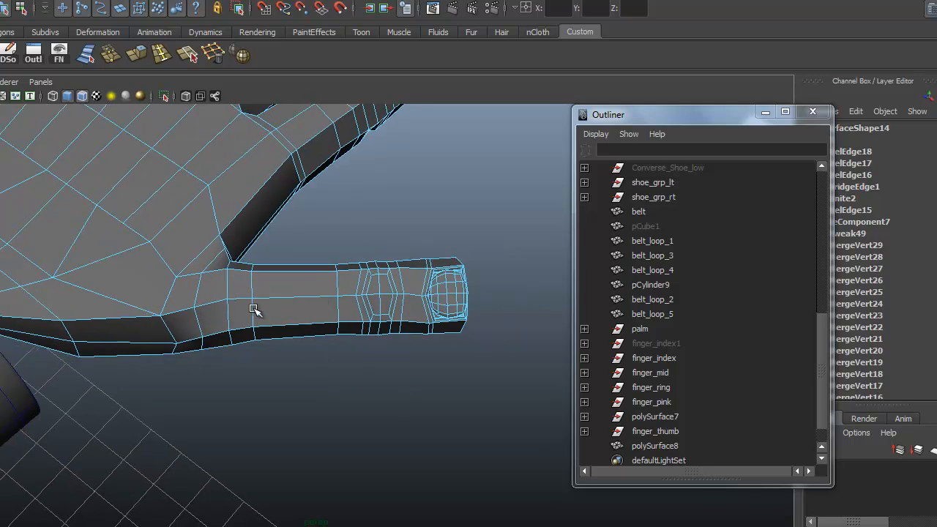
- Switch to vertex editing and shift the middle vertex on the thumb's first edge loop past the bridge
{"action": "right_click_drag", "start_coordinate": [241, 305], "coordinate": [179, 296]}
{"action": "left_click", "coordinate": [252, 296]}
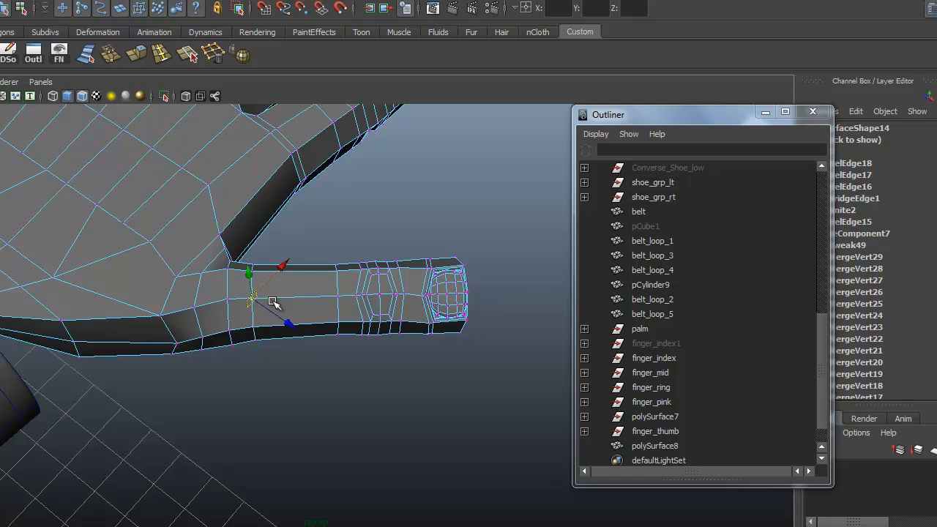
{"action": "left_click_drag", "start_coordinate": [284, 267], "coordinate": [292, 260]}
{"action": "left_click_drag", "start_coordinate": [295, 316], "coordinate": [299, 319]}
- Straighten the edge row along the thumb's side by lowering three thumb vertices and raising the adjoining palm vertex
{"action": "left_click_drag", "start_coordinate": [299, 256], "coordinate": [471, 325]}
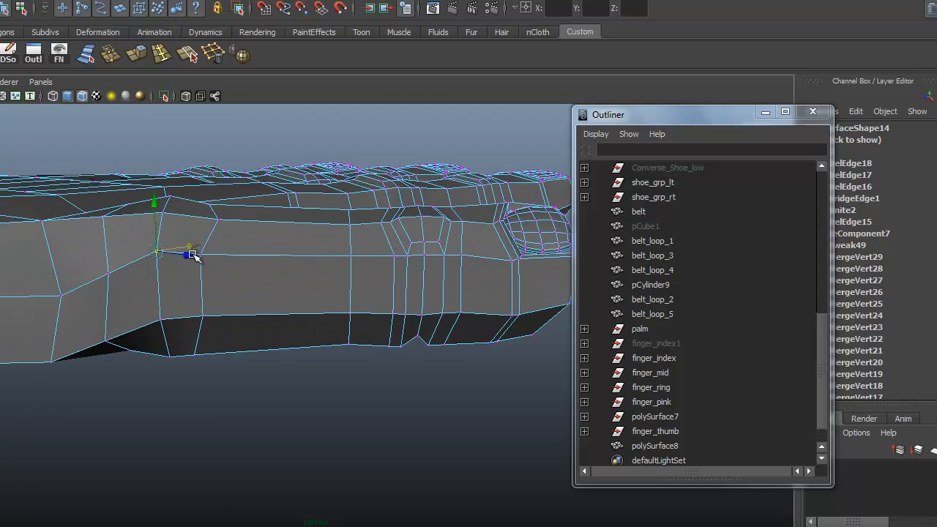
{"action": "left_click_drag", "start_coordinate": [156, 202], "coordinate": [156, 222]}
{"action": "left_click", "coordinate": [199, 254]}
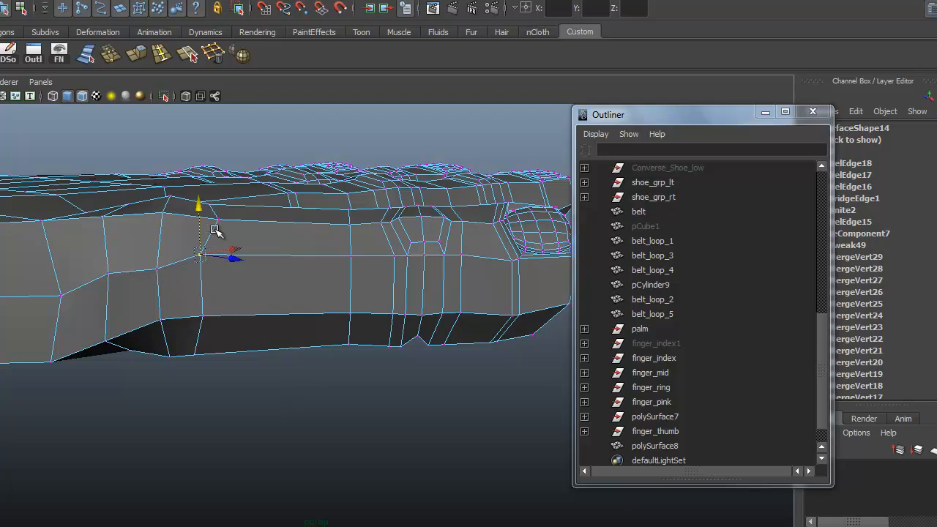
{"action": "left_click_drag", "start_coordinate": [208, 211], "coordinate": [201, 221]}
{"action": "left_click", "coordinate": [351, 257]}
{"action": "left_click_drag", "start_coordinate": [352, 212], "coordinate": [352, 221]}
{"action": "left_click", "coordinate": [63, 297]}
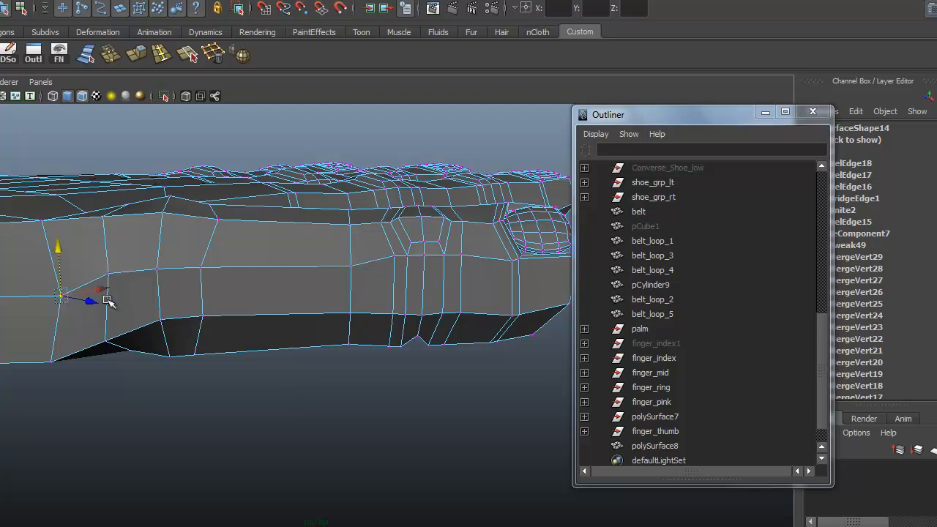
{"action": "left_click_drag", "start_coordinate": [67, 258], "coordinate": [59, 234]}
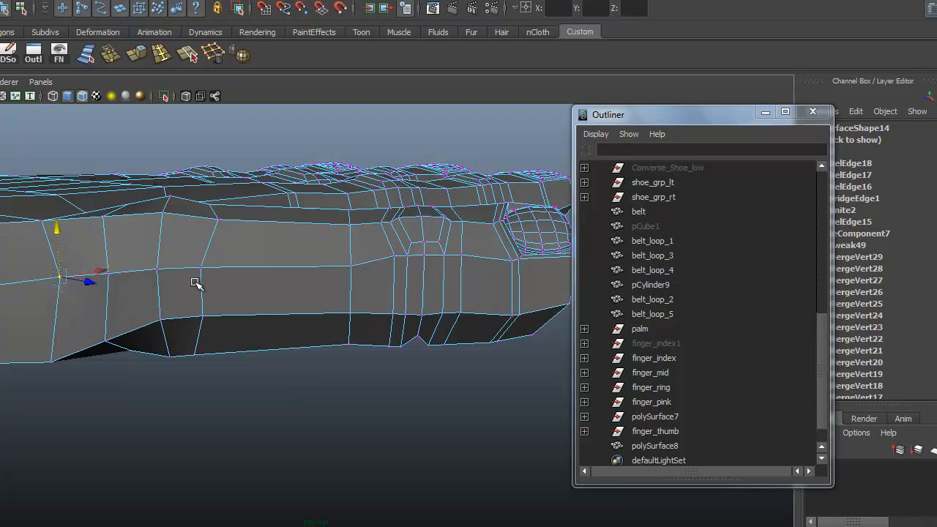
- Reposition two more vertices around the bridged thumb base to even out its side edge flow
{"action": "middle_click_drag", "start_coordinate": [221, 318], "coordinate": [341, 276], "text": "alt"}
{"action": "left_click_drag", "start_coordinate": [341, 276], "coordinate": [131, 397], "text": "alt"}
{"action": "left_click", "coordinate": [136, 401]}
{"action": "left_click", "coordinate": [280, 257]}
{"action": "left_click_drag", "start_coordinate": [274, 207], "coordinate": [276, 217]}
{"action": "left_click", "coordinate": [316, 212]}
{"action": "left_click_drag", "start_coordinate": [313, 174], "coordinate": [314, 180]}
{"action": "left_click_drag", "start_coordinate": [367, 208], "coordinate": [372, 210]}
- Raise a vertex on the thumb-side edge of the palm near the wrist to smooth the edge row
{"action": "left_click_drag", "start_coordinate": [268, 370], "coordinate": [143, 322], "text": "alt"}
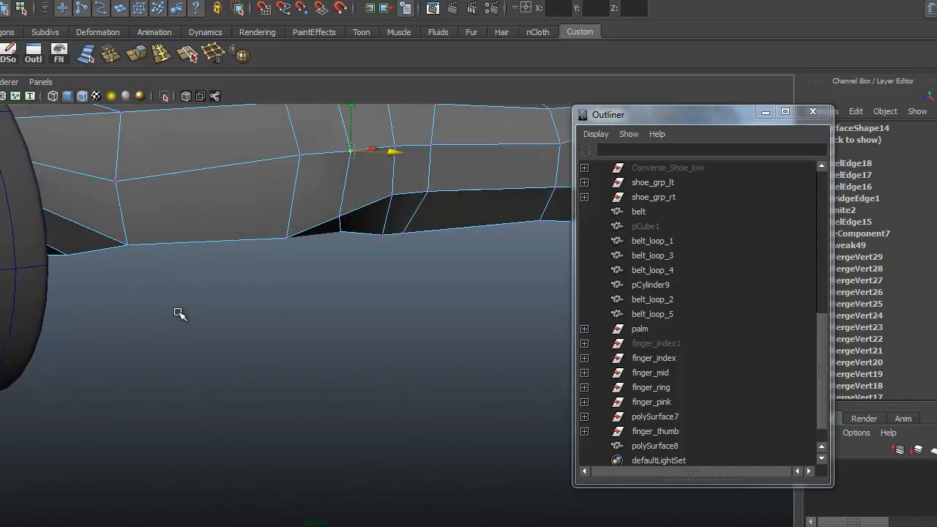
{"action": "middle_click_drag", "start_coordinate": [163, 303], "coordinate": [184, 393], "text": "alt"}
{"action": "left_click_drag", "start_coordinate": [119, 374], "coordinate": [99, 362], "text": "alt"}
{"action": "left_click", "coordinate": [144, 275]}
{"action": "left_click_drag", "start_coordinate": [137, 227], "coordinate": [137, 211]}
- Examine the vertices under the thumb's base and in the webbing between thumb and palm
{"action": "scroll", "coordinate": [320, 303], "scroll_direction": "down", "scroll_amount": 2}
{"action": "middle_click_drag", "start_coordinate": [314, 303], "coordinate": [170, 273], "text": "alt"}
{"action": "left_click_drag", "start_coordinate": [171, 274], "coordinate": [175, 301], "text": "alt"}
{"action": "left_click", "coordinate": [222, 289]}
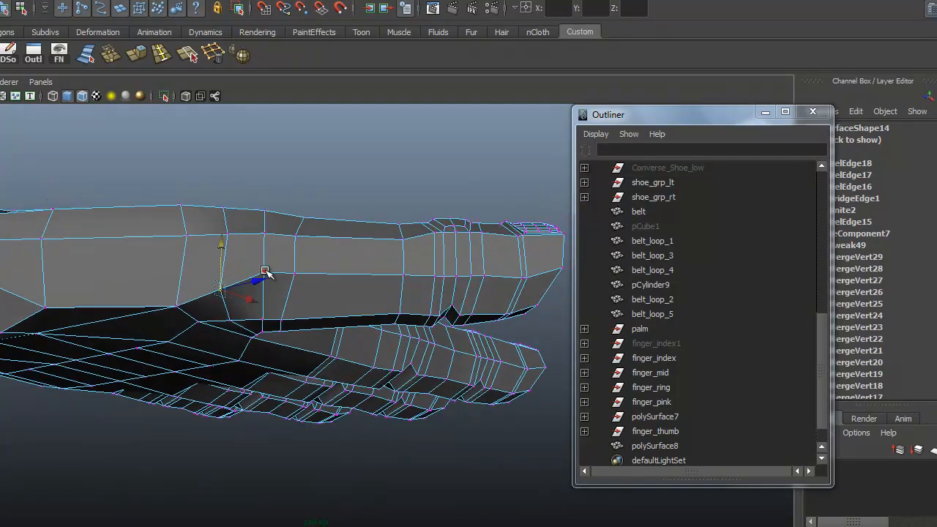
{"action": "left_click", "coordinate": [294, 273]}
{"action": "middle_click_drag", "start_coordinate": [276, 313], "coordinate": [336, 325]}
{"action": "left_click_drag", "start_coordinate": [333, 324], "coordinate": [202, 341], "text": "alt"}
{"action": "middle_click_drag", "start_coordinate": [463, 331], "coordinate": [460, 337]}
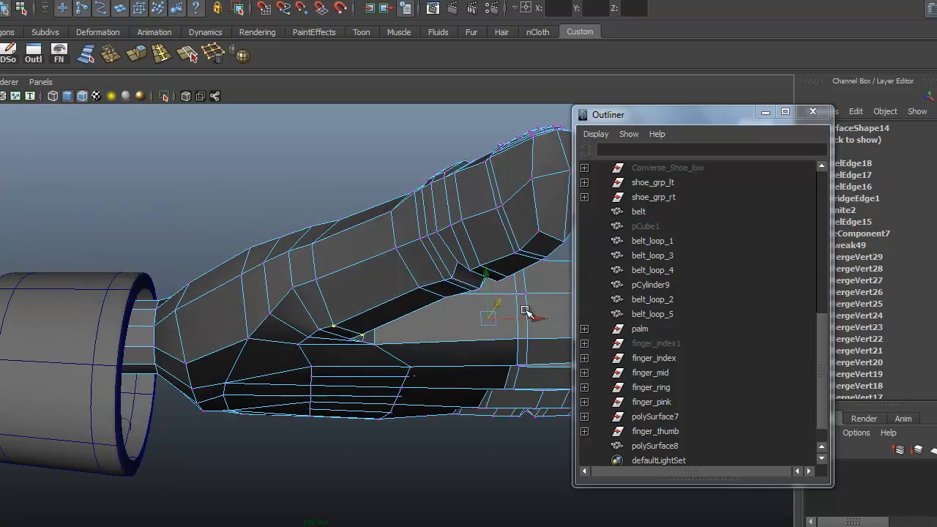
{"action": "left_click_drag", "start_coordinate": [236, 381], "coordinate": [373, 379], "text": "alt"}
{"action": "left_click", "coordinate": [373, 341], "text": "shift"}
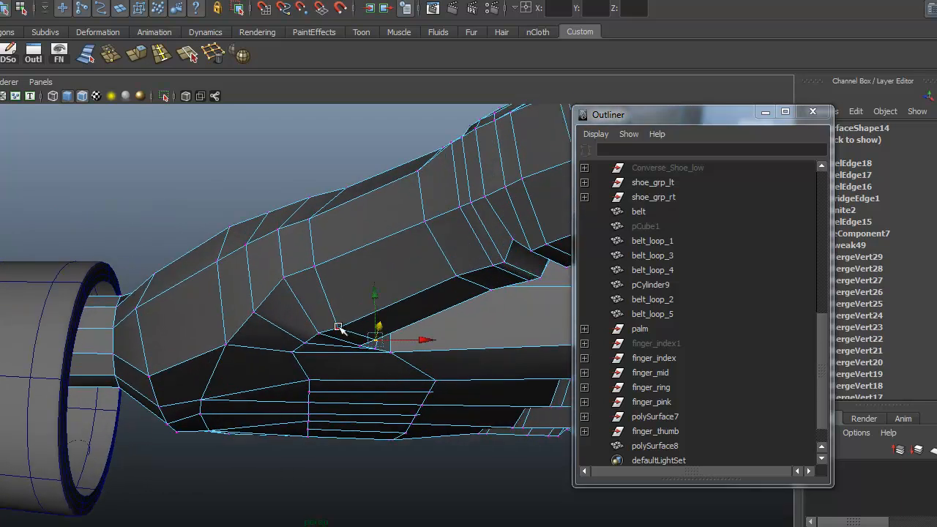
{"action": "left_click_drag", "start_coordinate": [288, 375], "coordinate": [335, 345], "text": "alt"}
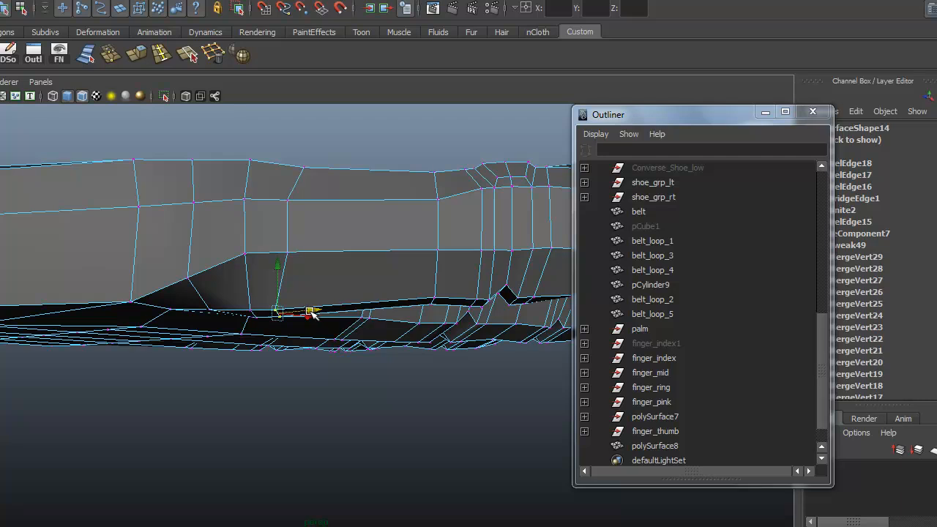
{"action": "left_click_drag", "start_coordinate": [324, 309], "coordinate": [167, 294], "text": "alt"}
{"action": "left_click_drag", "start_coordinate": [451, 315], "coordinate": [234, 276]}
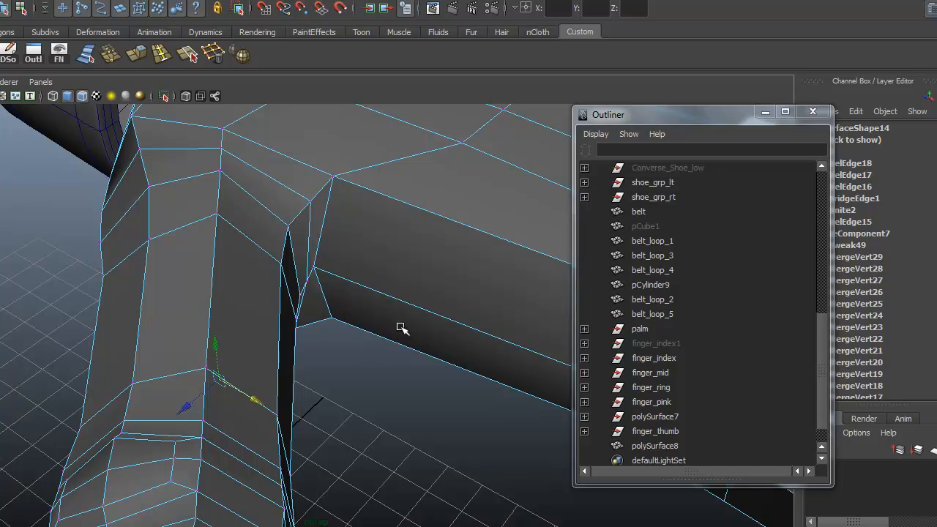
- Slide the vertices in the crook between thumb and palm toward the index finger to widen the webbing
{"action": "left_click", "coordinate": [316, 267]}
{"action": "left_click_drag", "start_coordinate": [354, 286], "coordinate": [413, 311]}
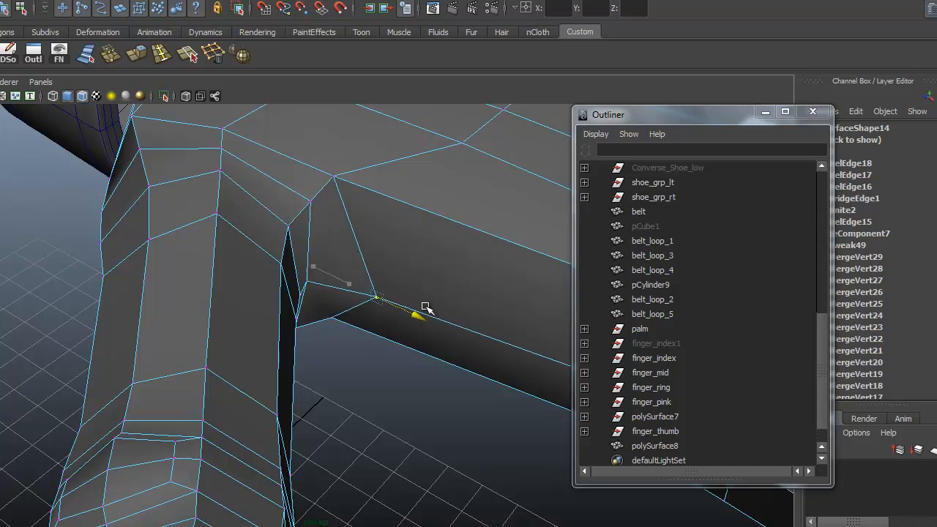
{"action": "left_click", "coordinate": [333, 176]}
{"action": "left_click_drag", "start_coordinate": [373, 193], "coordinate": [439, 228]}
{"action": "left_click_drag", "start_coordinate": [418, 347], "coordinate": [387, 329], "text": "alt"}
{"action": "left_click", "coordinate": [329, 300]}
{"action": "left_click_drag", "start_coordinate": [373, 268], "coordinate": [406, 240]}
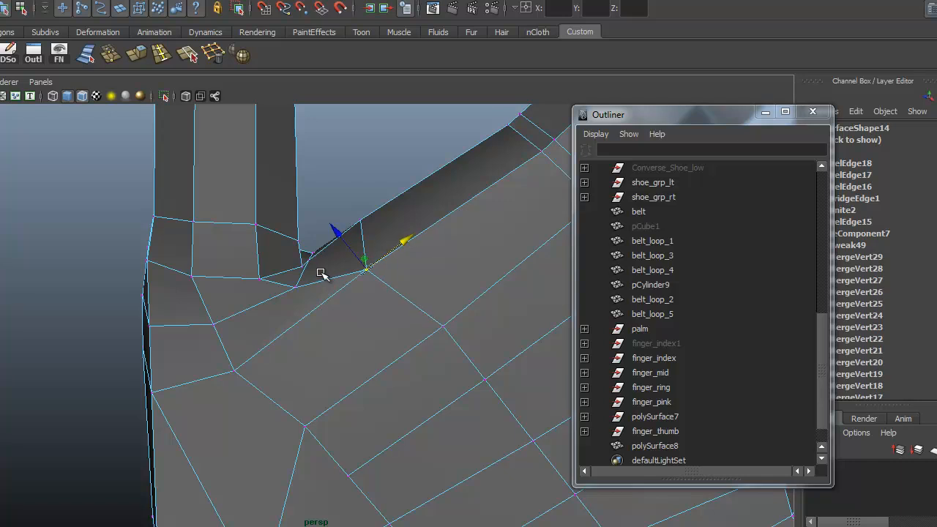
- Move three vertices across the thumb's base outward toward its tip to round the transition into the palm
{"action": "left_click", "coordinate": [296, 287]}
{"action": "left_click_drag", "start_coordinate": [335, 257], "coordinate": [358, 246]}
{"action": "left_click_drag", "start_coordinate": [288, 238], "coordinate": [296, 249]}
{"action": "left_click", "coordinate": [260, 278]}
{"action": "left_click_drag", "start_coordinate": [225, 236], "coordinate": [215, 223]}
{"action": "left_click_drag", "start_coordinate": [290, 239], "coordinate": [313, 226]}
{"action": "left_click", "coordinate": [192, 275]}
{"action": "left_click_drag", "start_coordinate": [162, 240], "coordinate": [155, 231]}
{"action": "left_click_drag", "start_coordinate": [221, 243], "coordinate": [233, 233]}
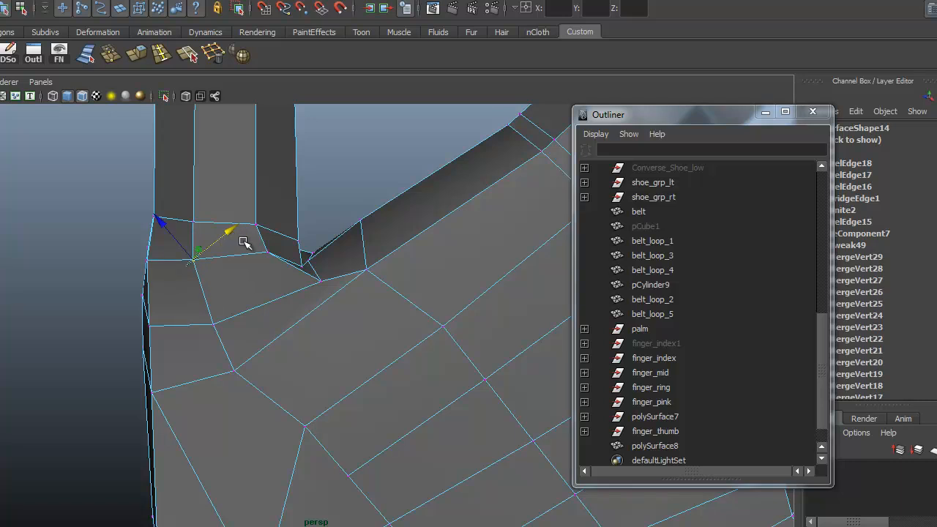
- Nudge a neighbouring vertex at the thumb's base and undo the last stray action
{"action": "middle_click_drag", "start_coordinate": [281, 287], "coordinate": [263, 349], "text": "alt"}
{"action": "left_click_drag", "start_coordinate": [252, 351], "coordinate": [251, 330], "text": "alt"}
{"action": "left_click", "coordinate": [239, 286]}
{"action": "left_click_drag", "start_coordinate": [209, 257], "coordinate": [203, 252]}
{"action": "left_click", "coordinate": [285, 249]}
{"action": "key", "text": "ctrl+z"}
- Adjust the inner vertices of the webbing in the crook between thumb and palm
{"action": "left_click_drag", "start_coordinate": [271, 247], "coordinate": [227, 395], "text": "alt"}
{"action": "right_click_drag", "start_coordinate": [228, 395], "coordinate": [384, 394], "text": "alt"}
{"action": "left_click_drag", "start_coordinate": [281, 303], "coordinate": [360, 252], "text": "alt"}
{"action": "left_click", "coordinate": [341, 231]}
{"action": "left_click", "coordinate": [264, 217]}
{"action": "mouse_move", "coordinate": [293, 300]}
{"action": "left_mouse_down", "text": "alt"}
{"action": "mouse_move", "coordinate": [274, 315]}
{"action": "mouse_move", "coordinate": [299, 276]}
{"action": "mouse_move", "coordinate": [286, 292]}
{"action": "left_mouse_up", "text": "alt"}
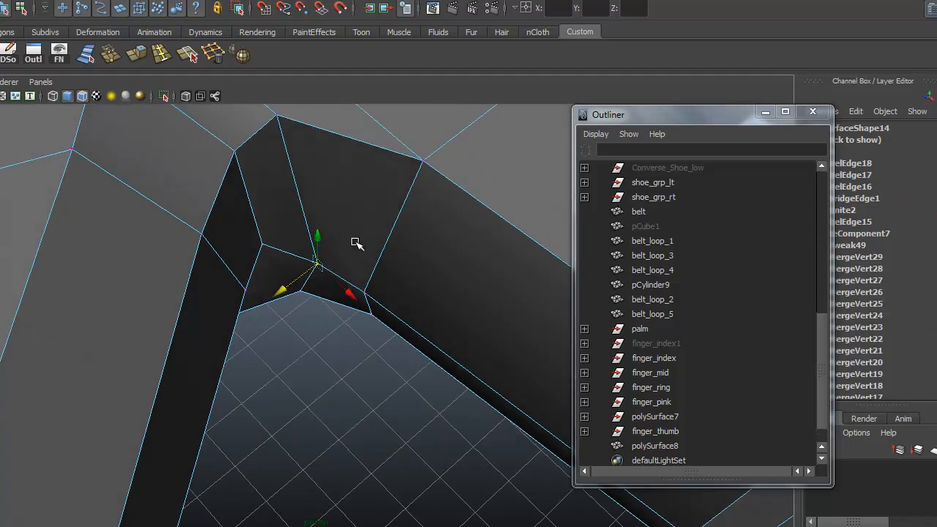
{"action": "left_click", "coordinate": [364, 291]}
{"action": "left_click_drag", "start_coordinate": [335, 316], "coordinate": [264, 323]}
{"action": "left_click", "coordinate": [284, 228]}
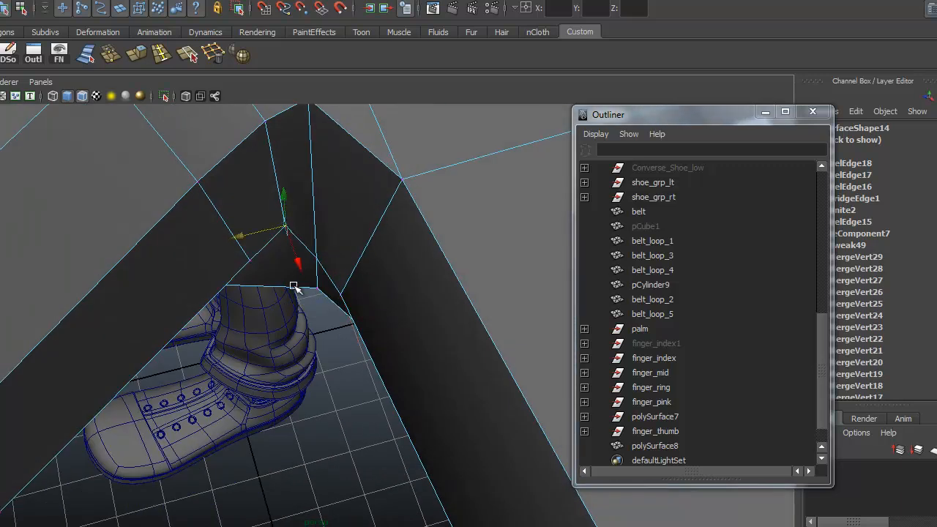
{"action": "left_click_drag", "start_coordinate": [303, 269], "coordinate": [233, 264]}
{"action": "left_click_drag", "start_coordinate": [339, 227], "coordinate": [335, 271], "text": "alt"}
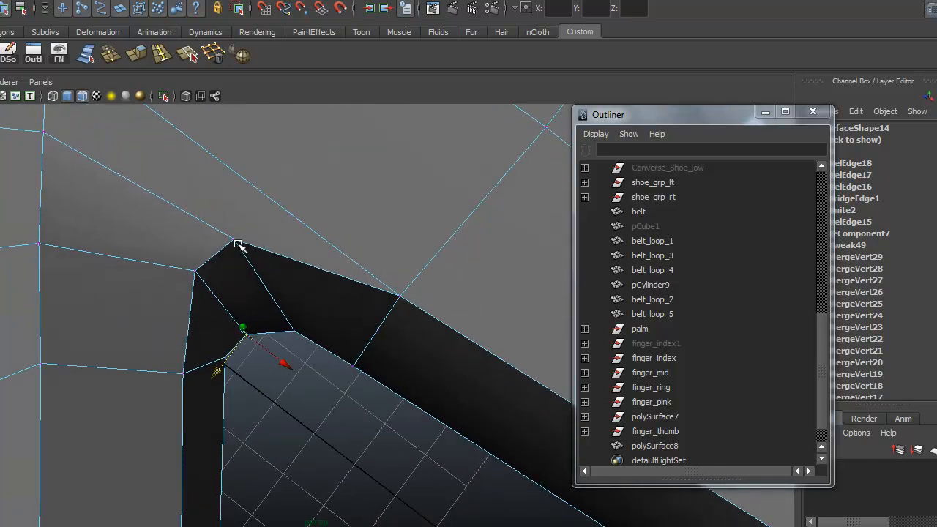
- Nudge the two palm-side corner vertices in the crook between thumb and palm to round the webbing
{"action": "left_click", "coordinate": [289, 261]}
{"action": "left_click", "coordinate": [236, 238]}
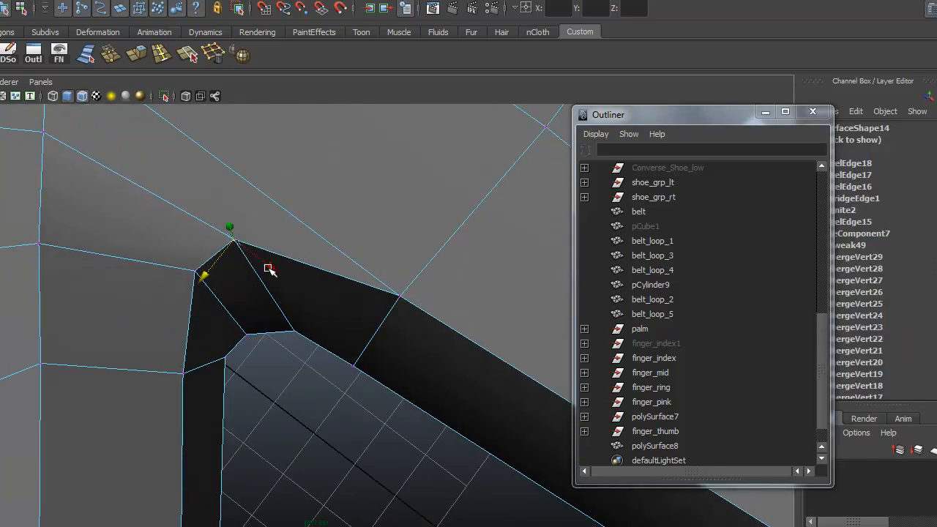
{"action": "left_click_drag", "start_coordinate": [269, 269], "coordinate": [271, 272]}
{"action": "middle_click_drag", "start_coordinate": [221, 285], "coordinate": [232, 275]}
{"action": "left_click", "coordinate": [197, 273]}
{"action": "left_click_drag", "start_coordinate": [229, 301], "coordinate": [241, 303]}
- Move the pair of vertices on the inner edge of the thumb webbing together to reshape the crook
{"action": "left_click_drag", "start_coordinate": [241, 303], "coordinate": [217, 256], "text": "alt"}
{"action": "left_click", "coordinate": [247, 246], "text": "shift"}
{"action": "left_click_drag", "start_coordinate": [232, 207], "coordinate": [229, 186]}
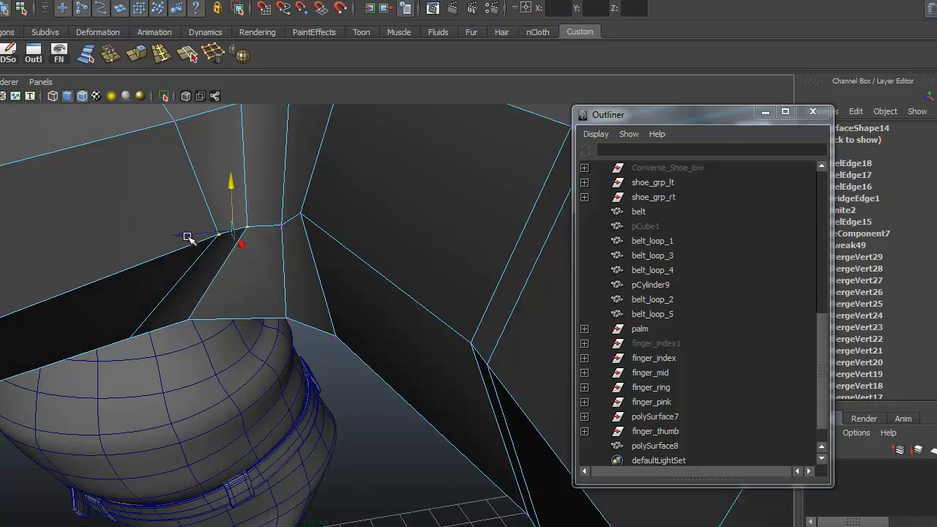
{"action": "left_click", "coordinate": [173, 236], "text": "shift"}
{"action": "left_click_drag", "start_coordinate": [172, 240], "coordinate": [372, 255], "text": "alt"}
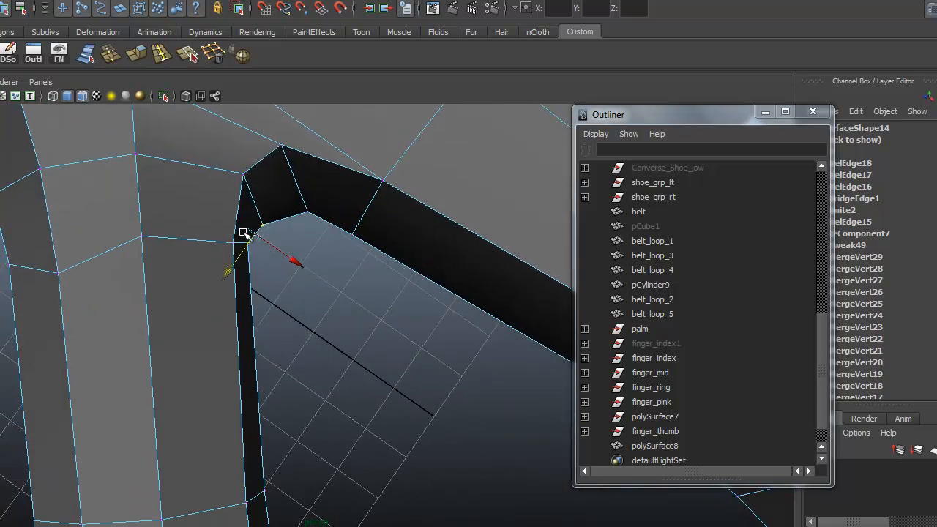
{"action": "left_click_drag", "start_coordinate": [299, 224], "coordinate": [286, 294], "text": "alt"}
- Move two vertices of the edge loop across the thumb's base to even out its spacing
{"action": "left_click", "coordinate": [235, 279]}
{"action": "left_click", "coordinate": [233, 277]}
{"action": "left_click_drag", "start_coordinate": [417, 314], "coordinate": [143, 262], "text": "alt"}
{"action": "left_click", "coordinate": [147, 259]}
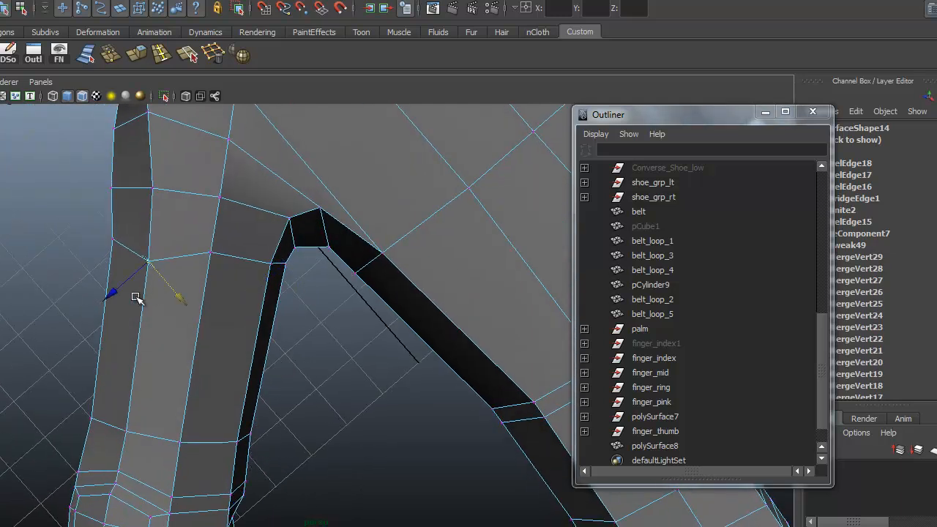
{"action": "left_click_drag", "start_coordinate": [180, 300], "coordinate": [174, 293]}
{"action": "left_click", "coordinate": [211, 253]}
{"action": "left_click_drag", "start_coordinate": [244, 290], "coordinate": [253, 297]}
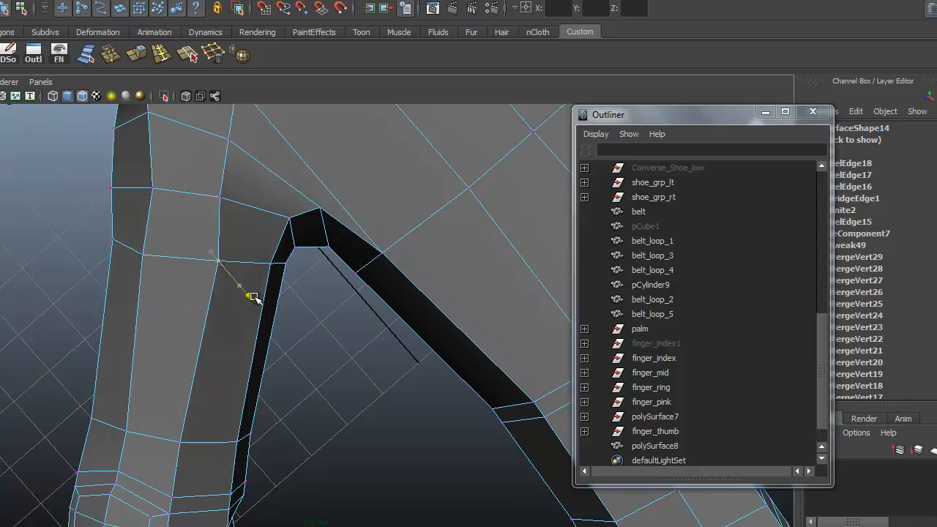
{"action": "left_click", "coordinate": [147, 257]}
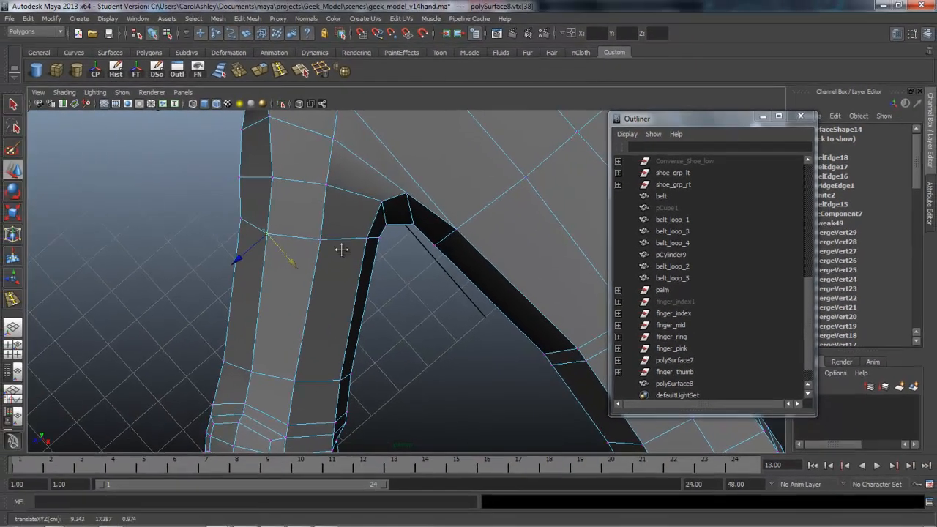
- Adjust a vertex on the outer side of the thumb's base
{"action": "left_click_drag", "start_coordinate": [295, 261], "coordinate": [196, 250], "text": "alt"}
{"action": "mouse_move", "coordinate": [250, 237]}
{"action": "left_mouse_down", "text": "alt"}
{"action": "mouse_move", "coordinate": [234, 171]}
{"action": "mouse_move", "coordinate": [244, 138]}
{"action": "mouse_move", "coordinate": [232, 174]}
{"action": "mouse_move", "coordinate": [265, 191]}
{"action": "mouse_move", "coordinate": [256, 163]}
{"action": "mouse_move", "coordinate": [263, 183]}
{"action": "mouse_move", "coordinate": [239, 183]}
{"action": "mouse_move", "coordinate": [306, 244]}
{"action": "mouse_move", "coordinate": [314, 297]}
{"action": "mouse_move", "coordinate": [266, 330]}
{"action": "mouse_move", "coordinate": [381, 300]}
{"action": "mouse_move", "coordinate": [561, 314]}
{"action": "mouse_move", "coordinate": [368, 286]}
{"action": "mouse_move", "coordinate": [251, 228]}
{"action": "left_mouse_up", "text": "alt"}
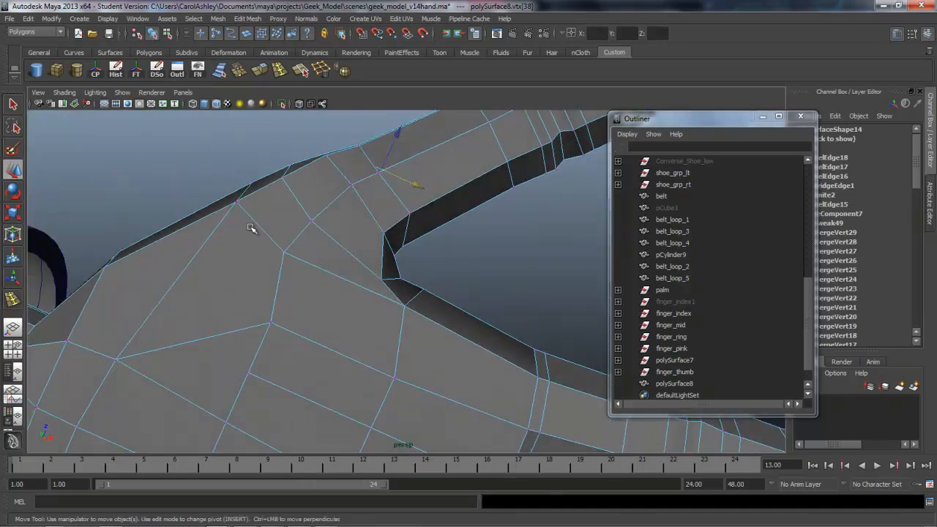
{"action": "left_click_drag", "start_coordinate": [319, 392], "coordinate": [277, 238], "text": "alt"}
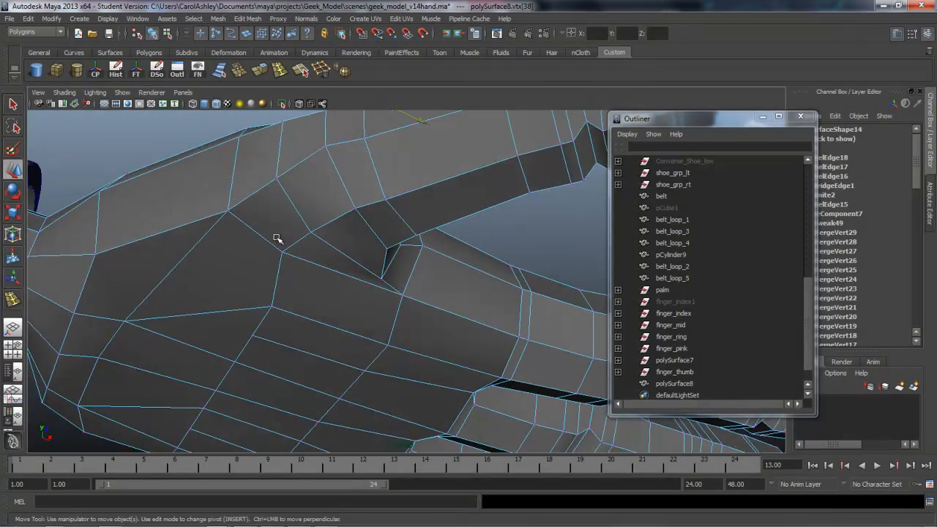
{"action": "left_click_drag", "start_coordinate": [337, 315], "coordinate": [413, 275], "text": "alt"}
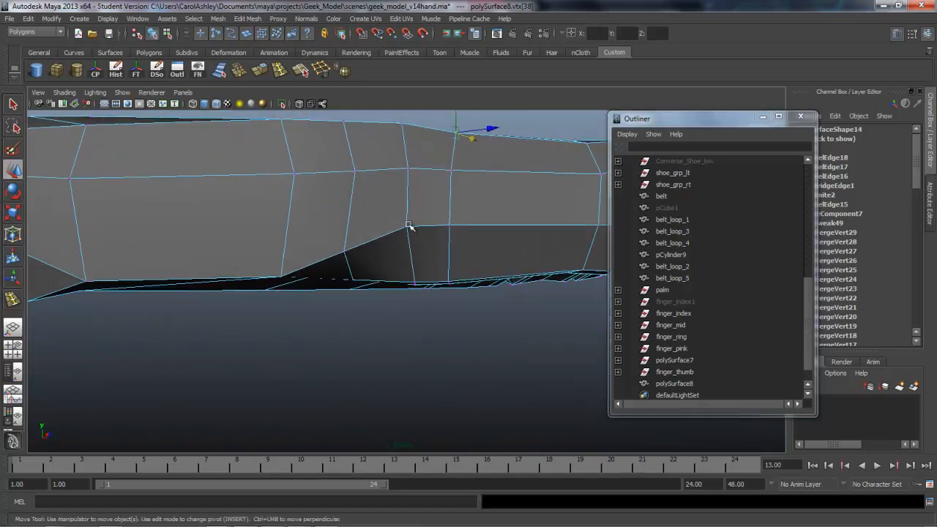
{"action": "left_click_drag", "start_coordinate": [298, 290], "coordinate": [310, 238], "text": "alt"}
{"action": "left_click_drag", "start_coordinate": [378, 162], "coordinate": [389, 268]}
{"action": "left_click", "coordinate": [401, 181]}
{"action": "middle_click_drag", "start_coordinate": [389, 268], "coordinate": [371, 293], "text": "alt"}
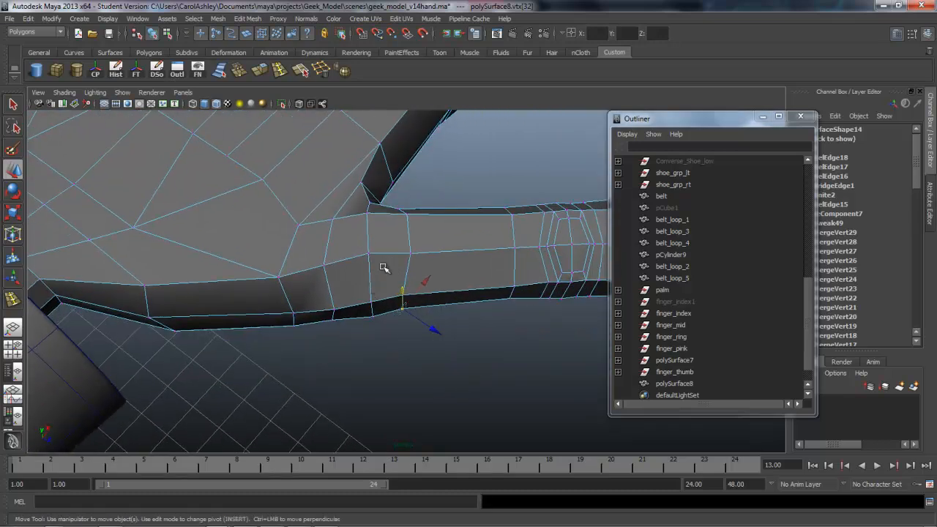
- Extrude the two faces on the back of the thumb's base, scale them to 0.542 and raise them into a knuckle
{"action": "right_click", "coordinate": [383, 268]}
{"action": "left_click", "coordinate": [377, 295]}
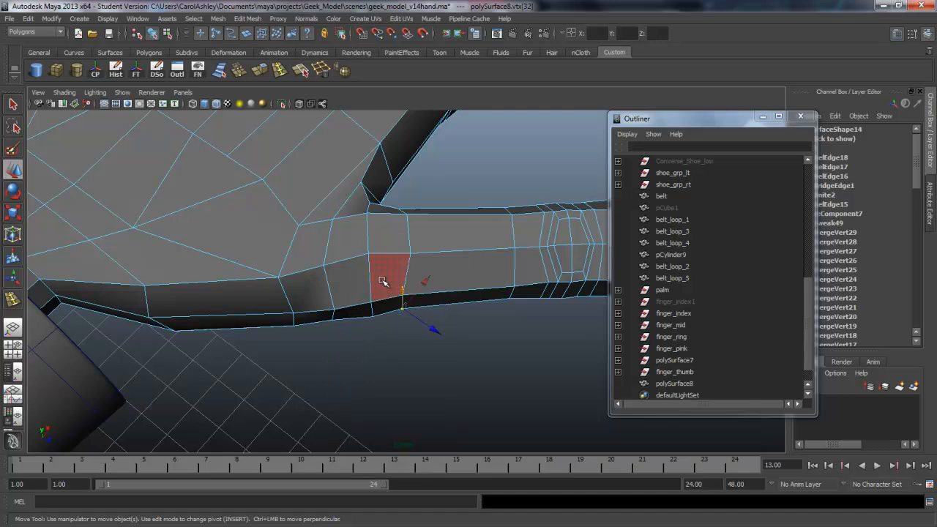
{"action": "left_click", "coordinate": [385, 278]}
{"action": "left_click_drag", "start_coordinate": [416, 302], "coordinate": [322, 234], "text": "alt"}
{"action": "left_click", "coordinate": [260, 70]}
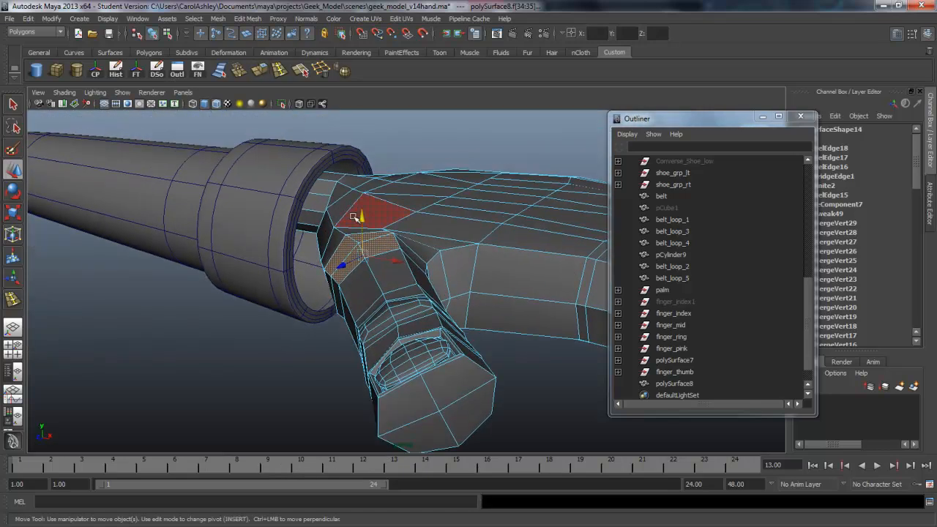
{"action": "left_click", "coordinate": [372, 221]}
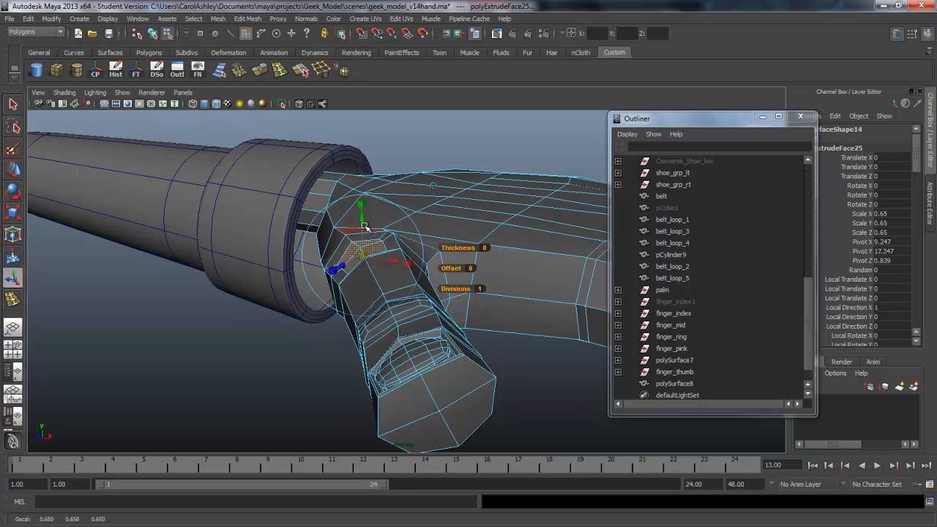
{"action": "left_click_drag", "start_coordinate": [367, 227], "coordinate": [364, 211]}
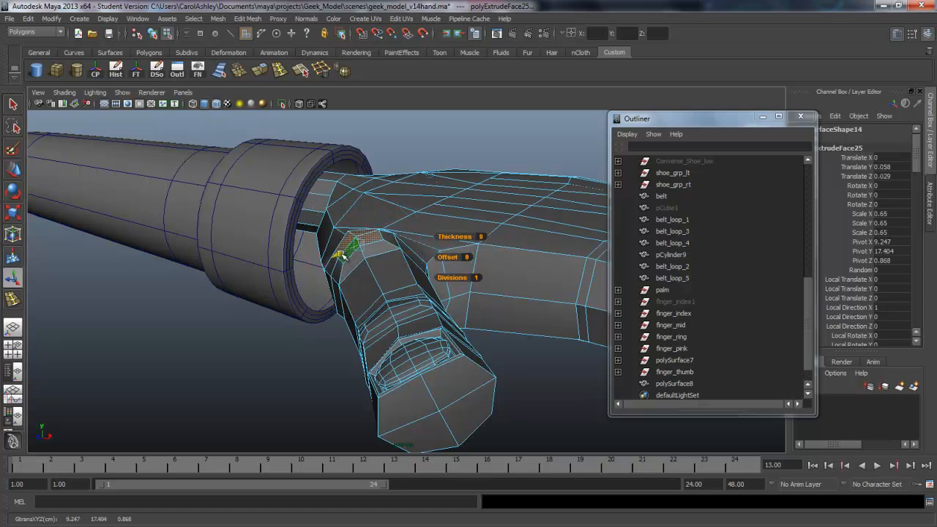
{"action": "left_click_drag", "start_coordinate": [342, 255], "coordinate": [365, 265], "text": "alt"}
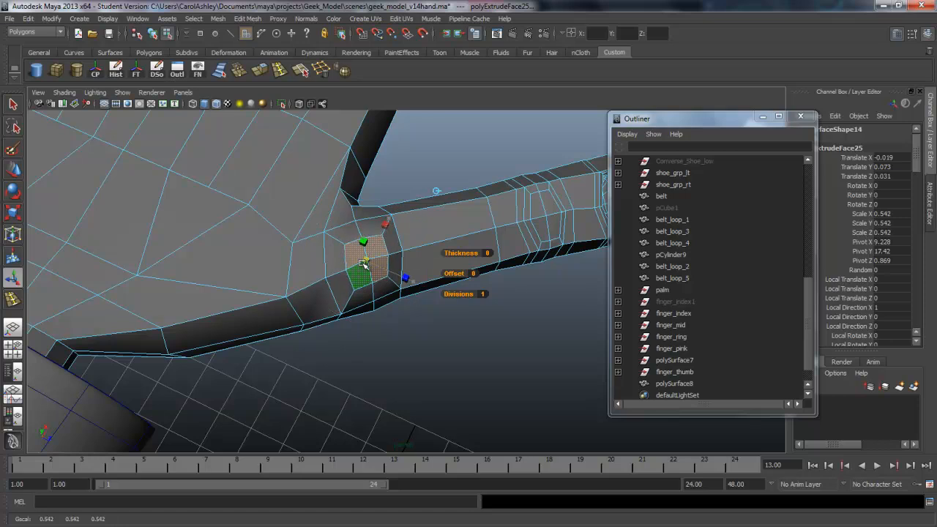
{"action": "left_click_drag", "start_coordinate": [367, 266], "coordinate": [330, 249], "text": "alt"}
- Insert an edge loop around the thumb on each side of the extruded base knuckle
{"action": "left_click_drag", "start_coordinate": [392, 293], "coordinate": [403, 251], "text": "alt"}
{"action": "left_click_drag", "start_coordinate": [366, 149], "coordinate": [336, 327]}
{"action": "right_click_drag", "start_coordinate": [337, 328], "coordinate": [592, 318], "text": "alt"}
{"action": "left_click", "coordinate": [9, 302]}
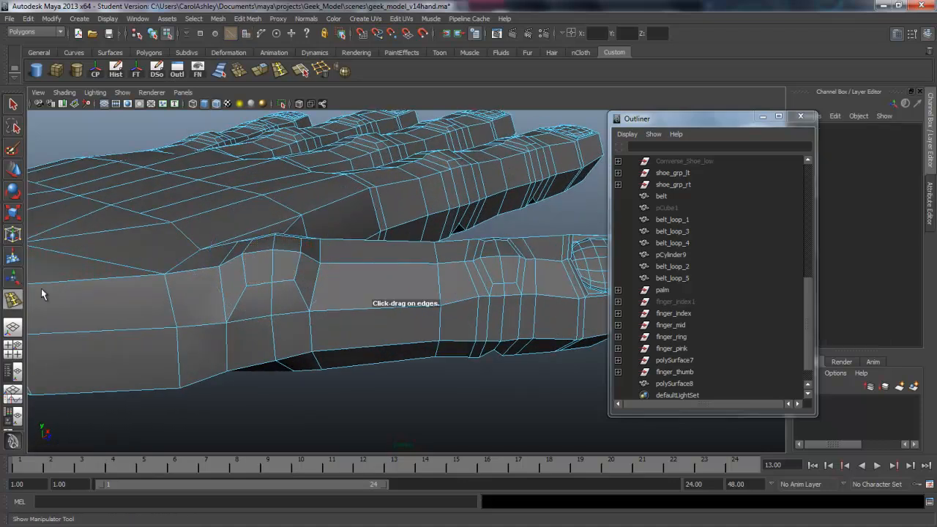
{"action": "left_click", "coordinate": [320, 310]}
{"action": "mouse_move", "coordinate": [298, 351]}
{"action": "left_mouse_down", "text": "alt"}
{"action": "mouse_move", "coordinate": [330, 328]}
{"action": "mouse_move", "coordinate": [453, 314]}
{"action": "mouse_move", "coordinate": [298, 337]}
{"action": "left_mouse_up", "text": "alt"}
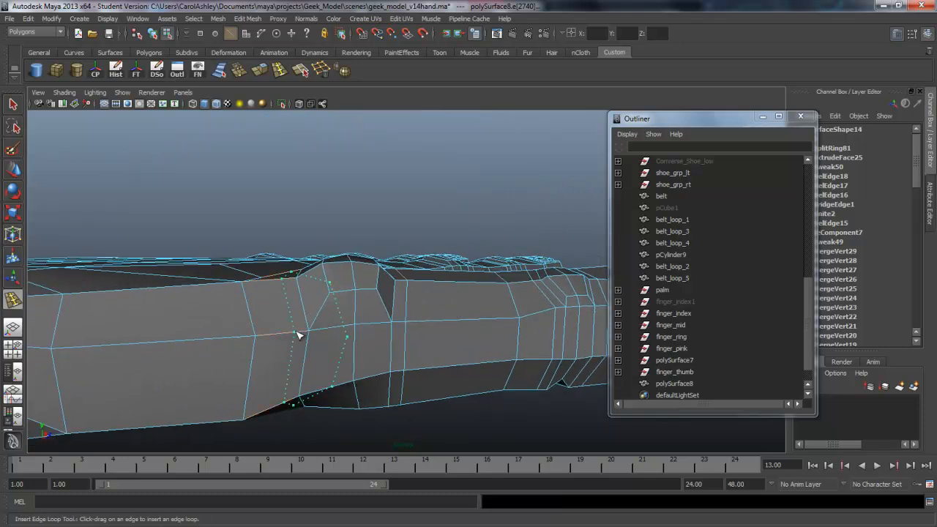
{"action": "left_click", "coordinate": [291, 337]}
{"action": "left_click_drag", "start_coordinate": [324, 297], "coordinate": [349, 368], "text": "alt"}
{"action": "right_click_drag", "start_coordinate": [483, 288], "coordinate": [391, 298], "text": "alt"}
{"action": "middle_click_drag", "start_coordinate": [391, 299], "coordinate": [393, 372], "text": "alt"}
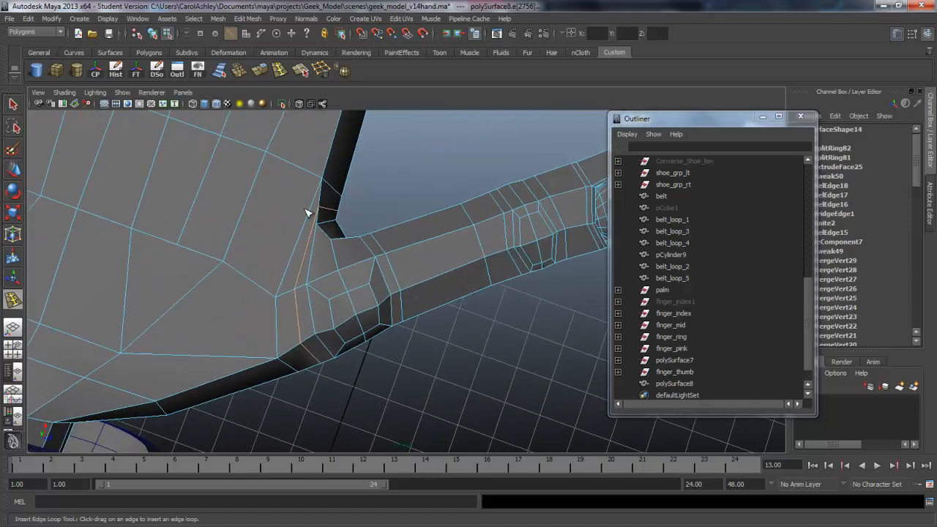
- Move the vertices of the crook beside the new edge loop inward to round the webbing between thumb and palm
{"action": "left_click", "coordinate": [15, 105]}
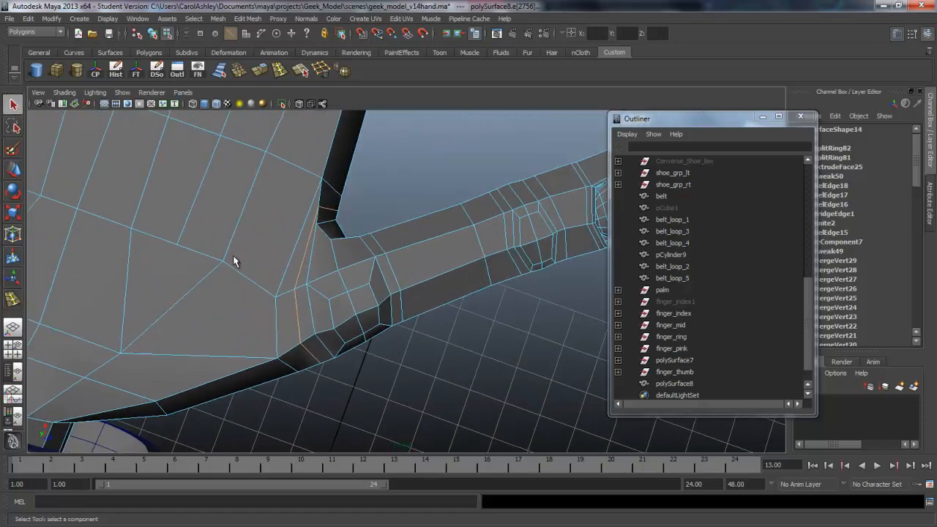
{"action": "right_click_drag", "start_coordinate": [234, 255], "coordinate": [419, 256], "text": "alt"}
{"action": "middle_click_drag", "start_coordinate": [344, 230], "coordinate": [412, 277], "text": "alt"}
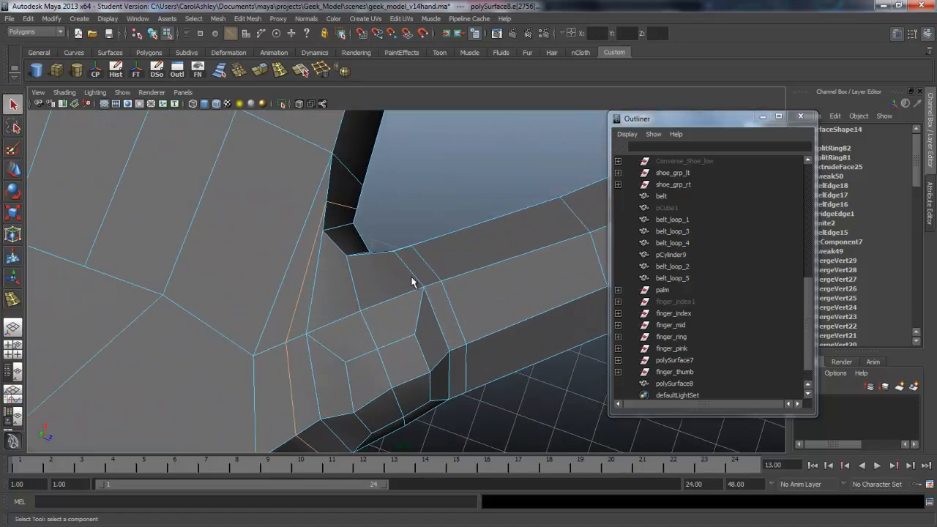
{"action": "right_click_drag", "start_coordinate": [326, 246], "coordinate": [271, 240]}
{"action": "left_click", "coordinate": [323, 231]}
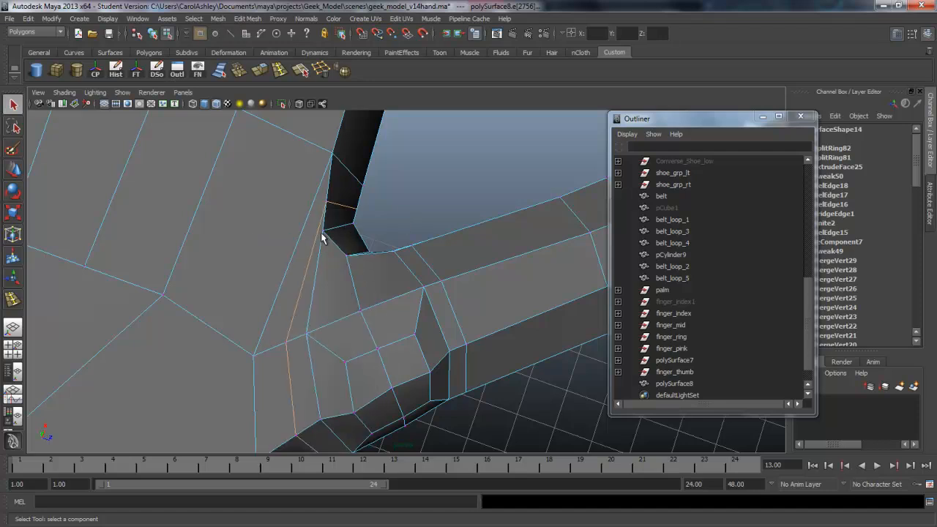
{"action": "key", "text": "w"}
{"action": "middle_click_drag", "start_coordinate": [345, 236], "coordinate": [368, 248]}
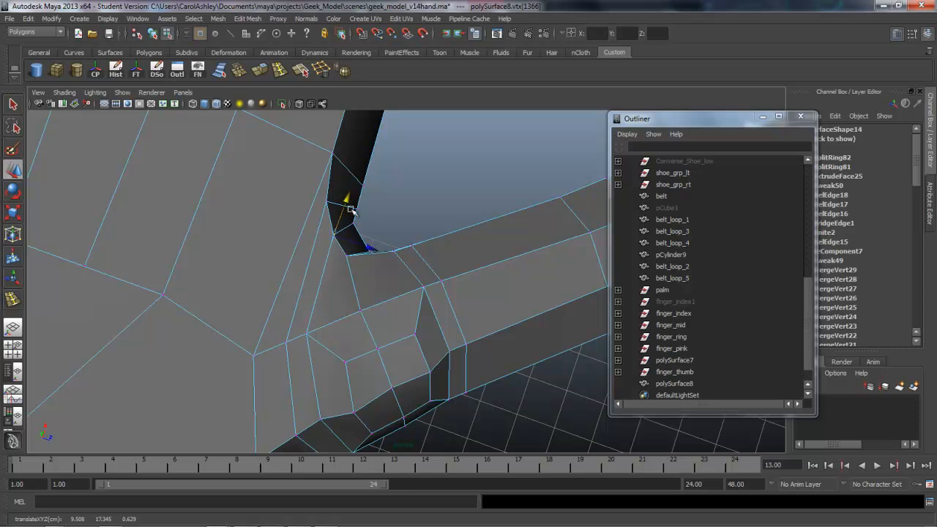
{"action": "left_click", "coordinate": [354, 223]}
{"action": "left_click_drag", "start_coordinate": [371, 192], "coordinate": [371, 200]}
{"action": "left_click", "coordinate": [362, 216]}
- Adjust two vertices on the inner side of the thumb's base where it meets the webbing
{"action": "left_click_drag", "start_coordinate": [371, 363], "coordinate": [385, 329], "text": "alt"}
{"action": "middle_click_drag", "start_coordinate": [386, 329], "coordinate": [327, 284], "text": "alt"}
{"action": "left_click_drag", "start_coordinate": [390, 307], "coordinate": [377, 307]}
{"action": "left_click", "coordinate": [440, 290]}
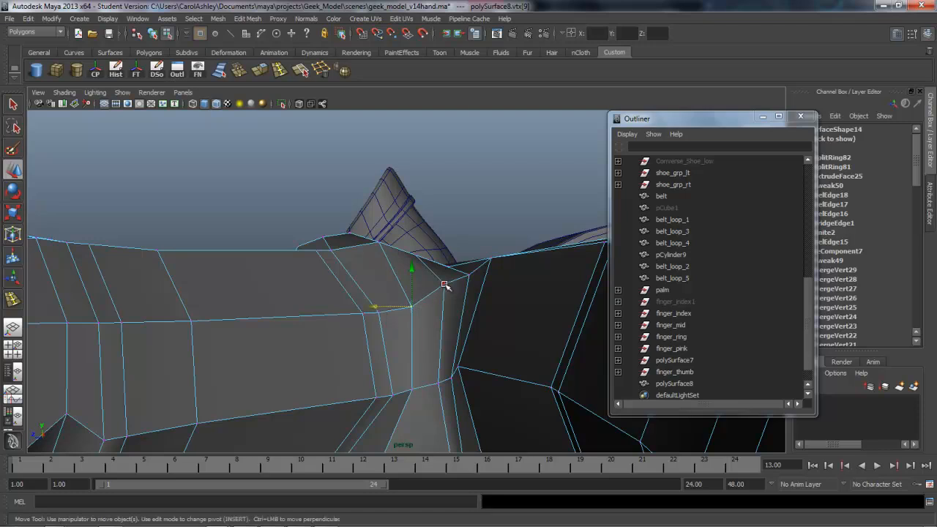
{"action": "left_click_drag", "start_coordinate": [443, 252], "coordinate": [445, 254]}
{"action": "left_click_drag", "start_coordinate": [491, 375], "coordinate": [362, 261], "text": "alt"}
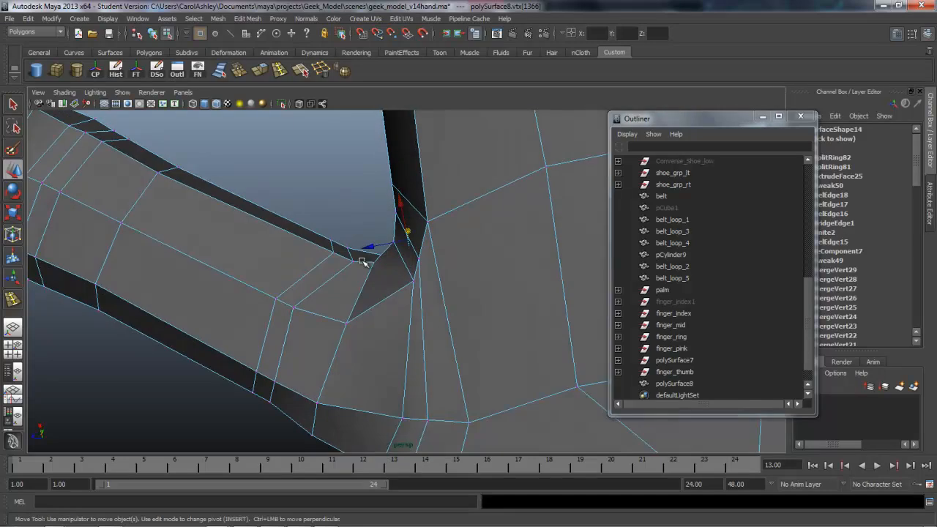
{"action": "left_click", "coordinate": [346, 323]}
{"action": "left_click_drag", "start_coordinate": [348, 322], "coordinate": [358, 309]}
{"action": "left_click", "coordinate": [316, 401]}
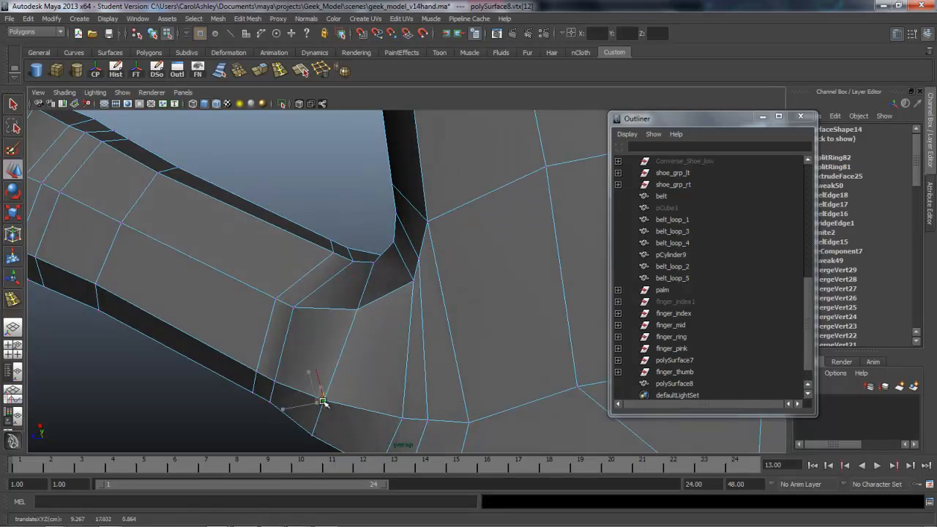
{"action": "left_click_drag", "start_coordinate": [303, 344], "coordinate": [299, 393], "text": "alt"}
{"action": "key", "text": "ctrl+z"}
{"action": "key", "text": "ctrl+z"}
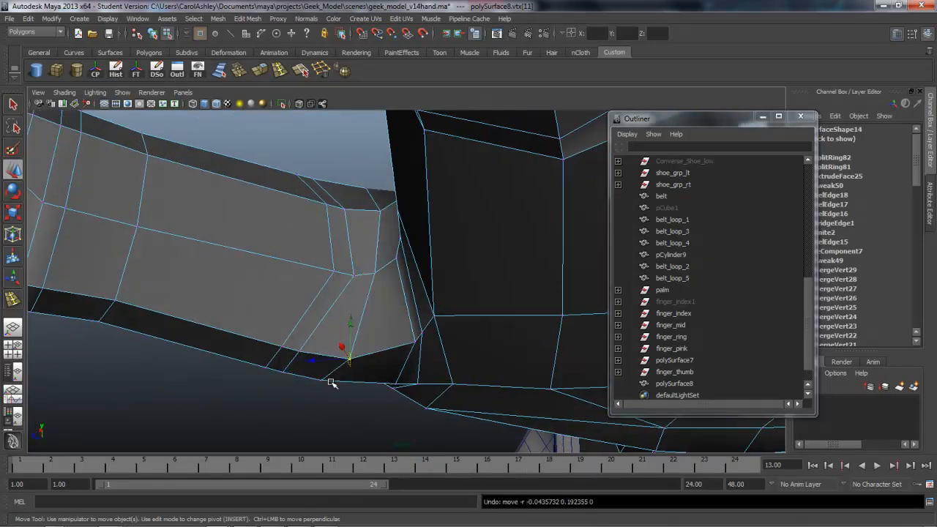
- Reposition two vertices on the underside of the thumb's base near the palm
{"action": "mouse_move", "coordinate": [326, 363]}
{"action": "left_mouse_down"}
{"action": "mouse_move", "coordinate": [324, 303]}
{"action": "mouse_move", "coordinate": [331, 361]}
{"action": "left_mouse_up"}
{"action": "left_click", "coordinate": [320, 381]}
{"action": "left_click_drag", "start_coordinate": [283, 382], "coordinate": [296, 269]}
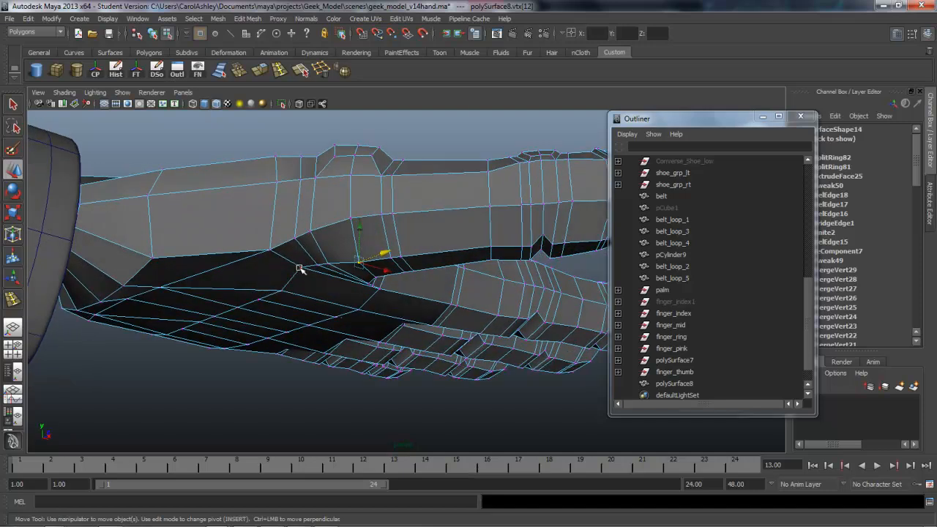
- Lower the palm vertex beside the thumb's base, and lower it again together with the neighbouring palm vertices to fill out the palm
{"action": "left_click", "coordinate": [300, 272]}
{"action": "left_click_drag", "start_coordinate": [301, 233], "coordinate": [301, 244]}
{"action": "left_click_drag", "start_coordinate": [281, 292], "coordinate": [307, 349], "text": "alt"}
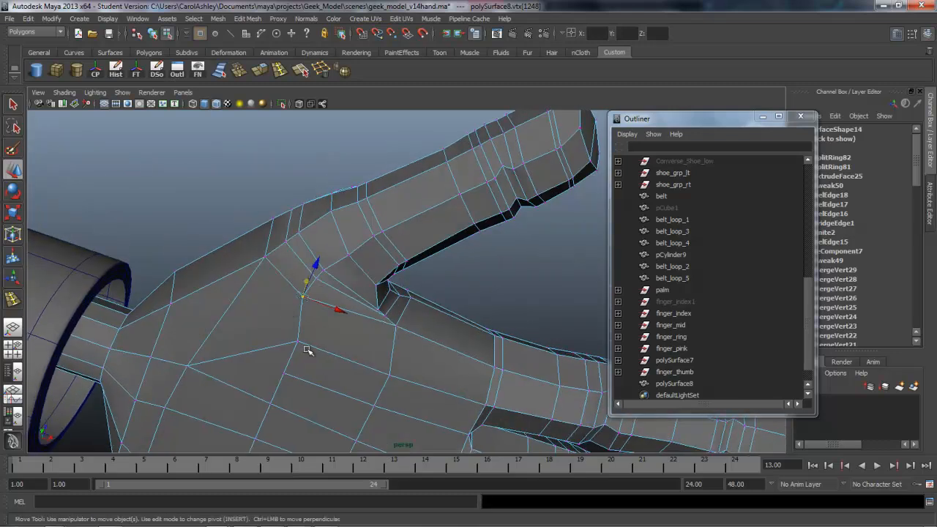
{"action": "left_click", "coordinate": [297, 341], "text": "shift"}
{"action": "left_click", "coordinate": [284, 373], "text": "shift"}
{"action": "left_click", "coordinate": [389, 376], "text": "shift"}
{"action": "left_click_drag", "start_coordinate": [394, 396], "coordinate": [357, 417], "text": "alt"}
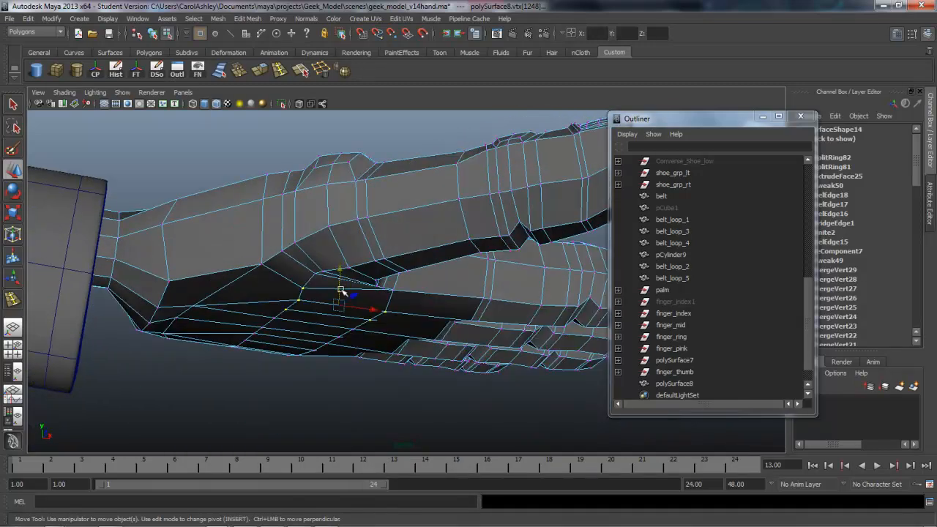
{"action": "left_click_drag", "start_coordinate": [340, 267], "coordinate": [342, 278]}
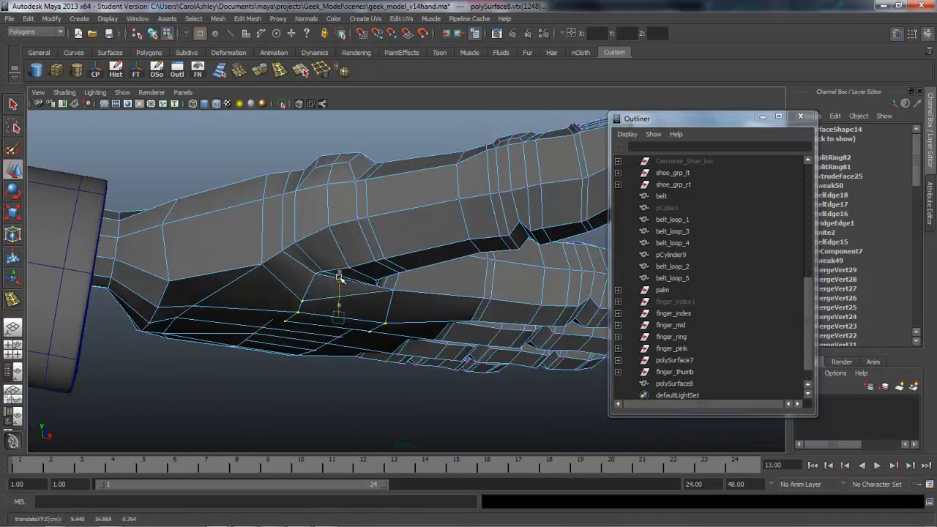
- Lower the palm vertex below the thumb and shift it toward the wrist to shape the heel of the hand
{"action": "left_click", "coordinate": [198, 306]}
{"action": "left_click_drag", "start_coordinate": [204, 269], "coordinate": [213, 303]}
{"action": "left_click_drag", "start_coordinate": [393, 450], "coordinate": [237, 322], "text": "alt"}
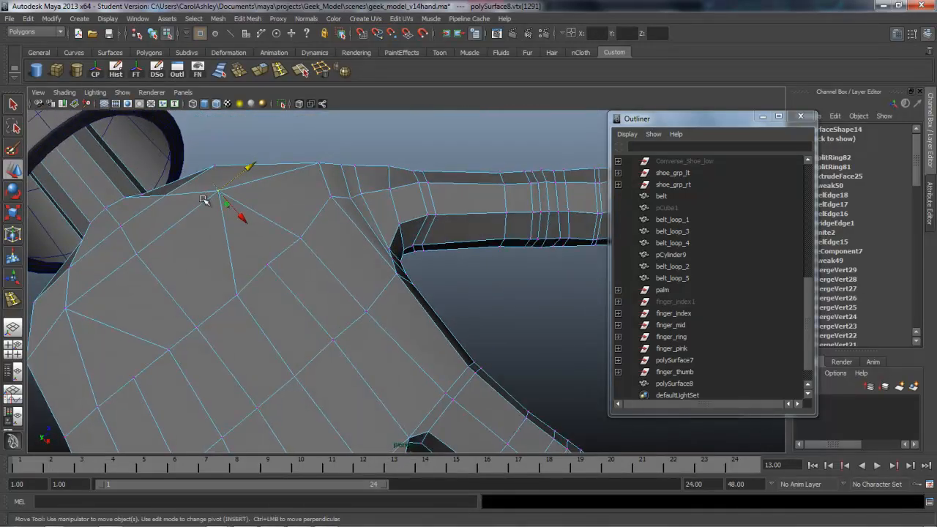
{"action": "left_click_drag", "start_coordinate": [248, 174], "coordinate": [235, 179]}
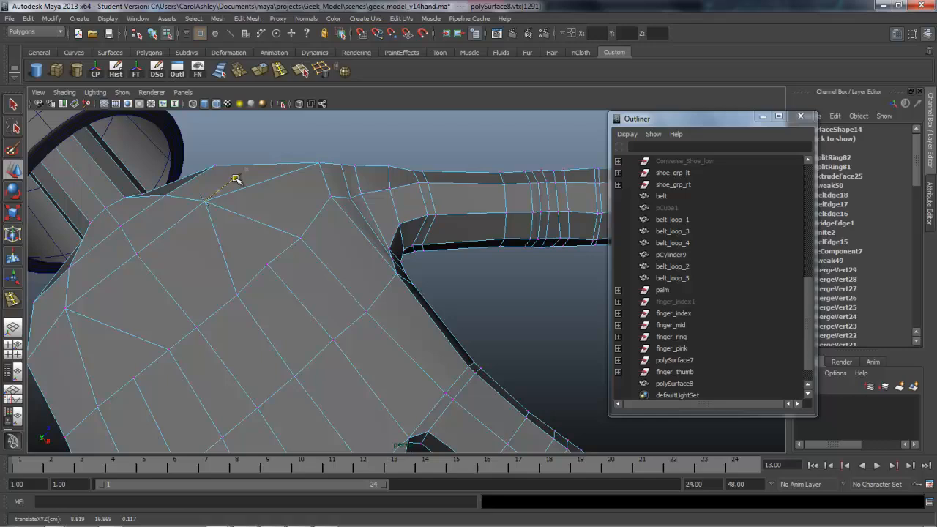
- Adjust the height of a vertex in the middle of the palm and select the neighbouring one
{"action": "left_click", "coordinate": [274, 263]}
{"action": "left_click_drag", "start_coordinate": [274, 263], "coordinate": [299, 204], "text": "alt"}
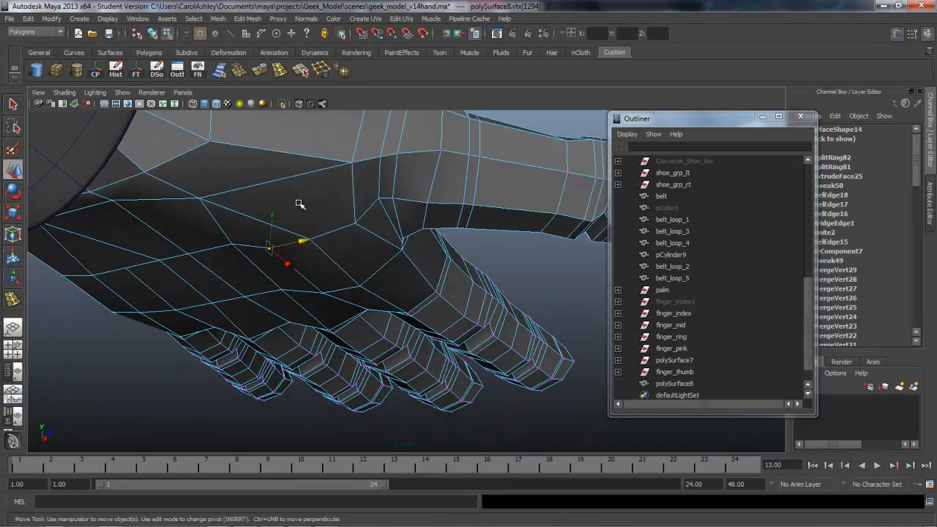
{"action": "middle_click_drag", "start_coordinate": [273, 213], "coordinate": [312, 219]}
{"action": "left_click", "coordinate": [312, 244]}
- Slide two central palm vertices sideways in the smoothed hand to even out the edge flow
{"action": "left_click_drag", "start_coordinate": [366, 244], "coordinate": [362, 317], "text": "alt"}
{"action": "middle_click_drag", "start_coordinate": [361, 318], "coordinate": [398, 313], "text": "alt"}
{"action": "left_click_drag", "start_coordinate": [398, 313], "coordinate": [370, 275], "text": "alt"}
{"action": "left_click", "coordinate": [394, 276]}
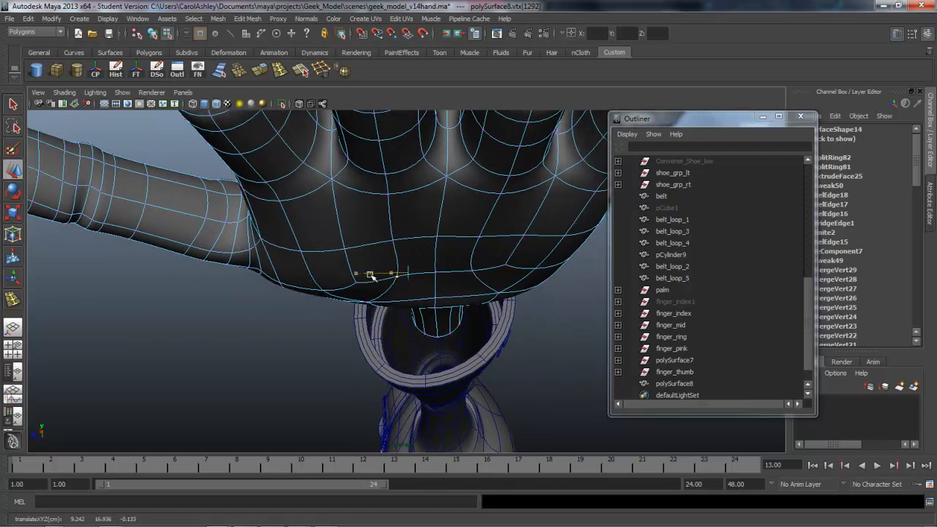
{"action": "left_click", "coordinate": [393, 238]}
{"action": "left_click_drag", "start_coordinate": [356, 240], "coordinate": [437, 357]}
{"action": "middle_click_drag", "start_coordinate": [437, 357], "coordinate": [435, 288], "text": "alt"}
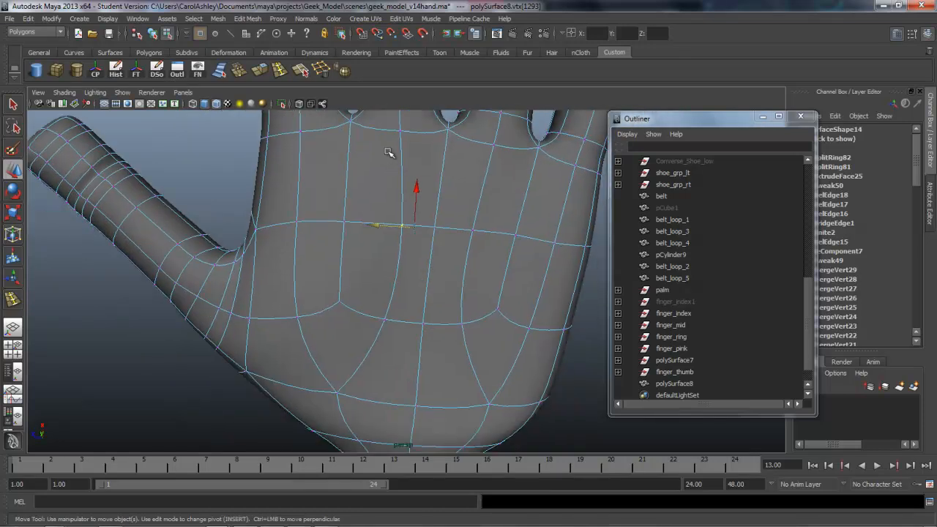
- Slide the two vertices on the little-finger side of the central palm sideways toward the palm's centreline
{"action": "left_click_drag", "start_coordinate": [395, 305], "coordinate": [453, 288], "text": "alt"}
{"action": "left_click", "coordinate": [445, 284]}
{"action": "left_click", "coordinate": [453, 248], "text": "shift"}
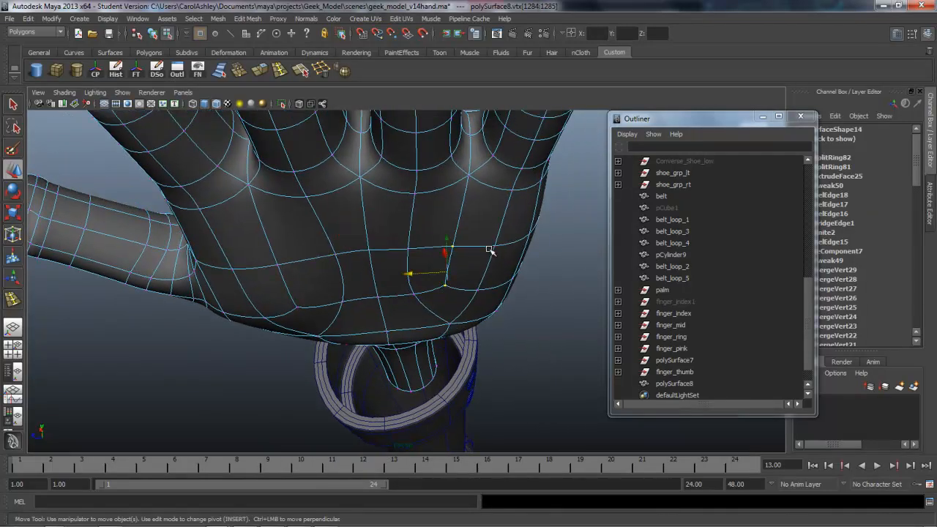
{"action": "left_click_drag", "start_coordinate": [455, 307], "coordinate": [469, 232], "text": "alt"}
{"action": "left_click_drag", "start_coordinate": [403, 318], "coordinate": [414, 274], "text": "alt"}
{"action": "left_click", "coordinate": [405, 352]}
{"action": "left_click", "coordinate": [407, 274], "text": "shift"}
{"action": "left_click_drag", "start_coordinate": [371, 313], "coordinate": [349, 319]}
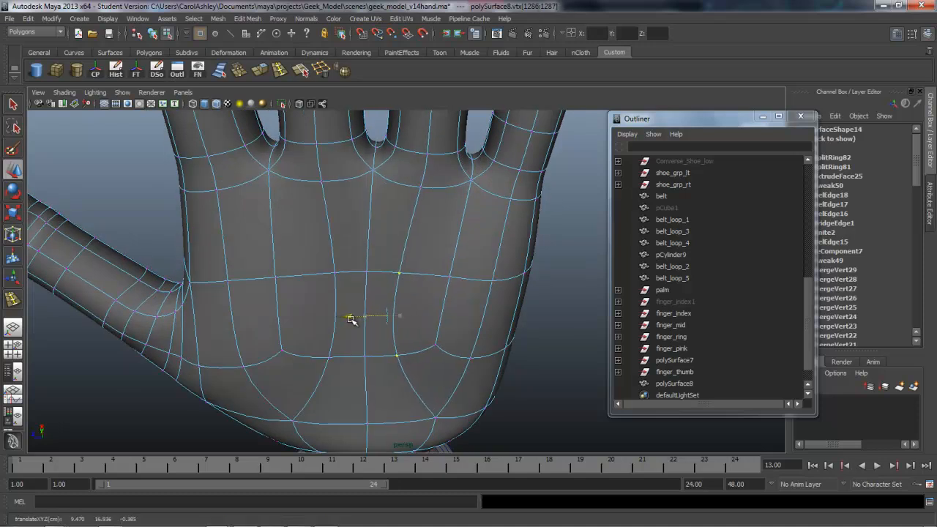
- Slide the matching pair of vertices on the thumb side of the palm and the vertex below them near the wrist toward the centreline
{"action": "left_click", "coordinate": [328, 355]}
{"action": "left_click", "coordinate": [332, 273], "text": "shift"}
{"action": "left_click_drag", "start_coordinate": [313, 319], "coordinate": [329, 318]}
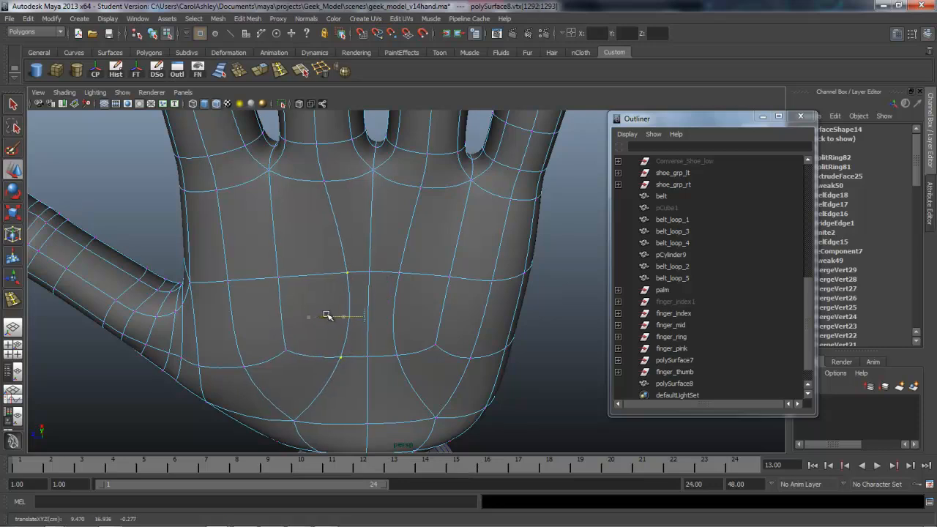
{"action": "left_click", "coordinate": [293, 423]}
{"action": "left_click_drag", "start_coordinate": [257, 435], "coordinate": [269, 436]}
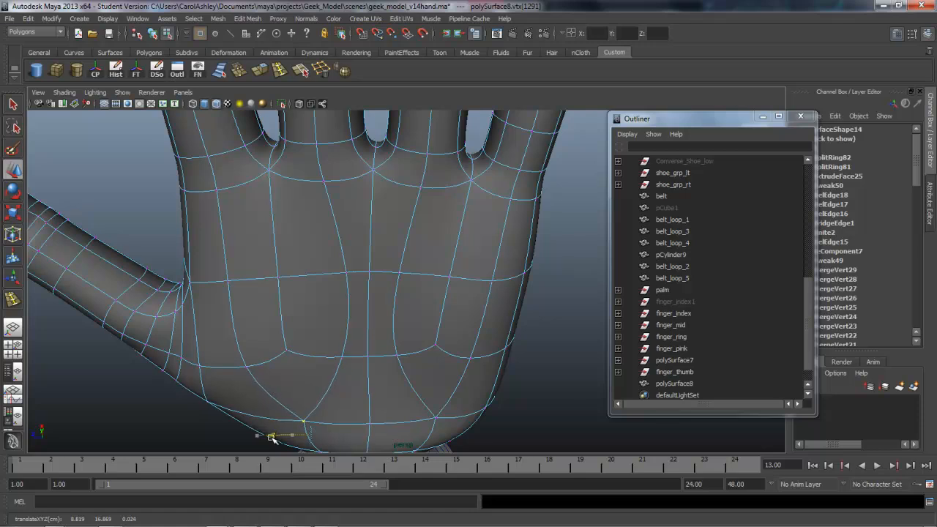
- Raise two neighbouring vertices in the middle of the palm to hollow it
{"action": "left_click_drag", "start_coordinate": [304, 404], "coordinate": [382, 337], "text": "alt"}
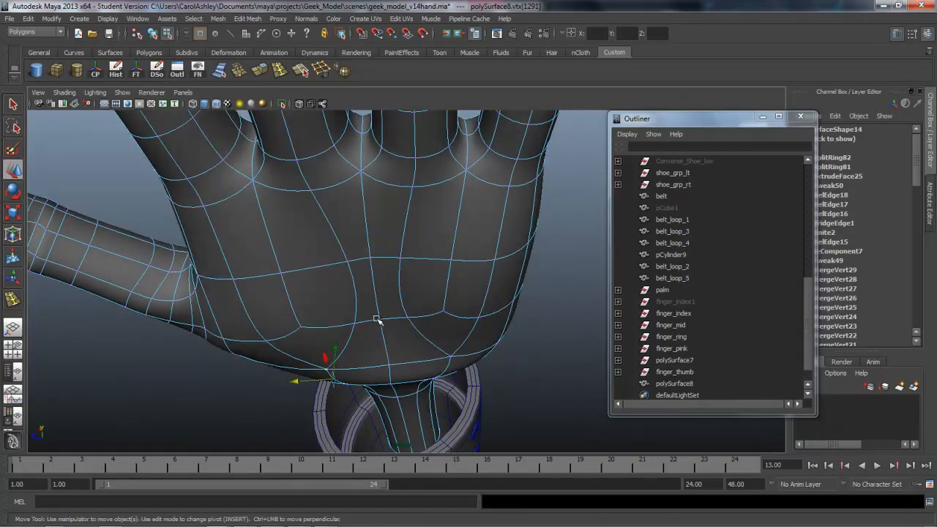
{"action": "left_click", "coordinate": [370, 265]}
{"action": "left_click_drag", "start_coordinate": [370, 265], "coordinate": [389, 303], "text": "alt"}
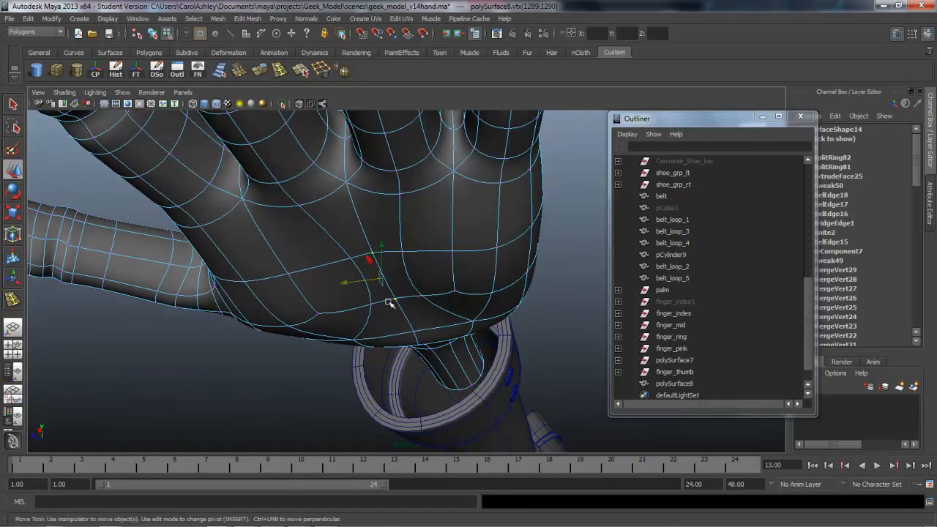
{"action": "left_click_drag", "start_coordinate": [382, 247], "coordinate": [384, 239]}
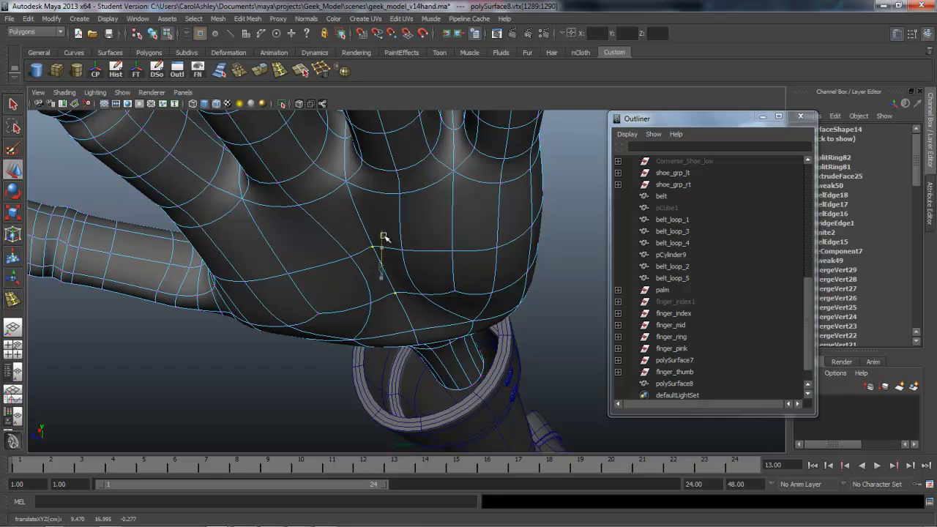
{"action": "left_click_drag", "start_coordinate": [346, 297], "coordinate": [259, 239], "text": "alt"}
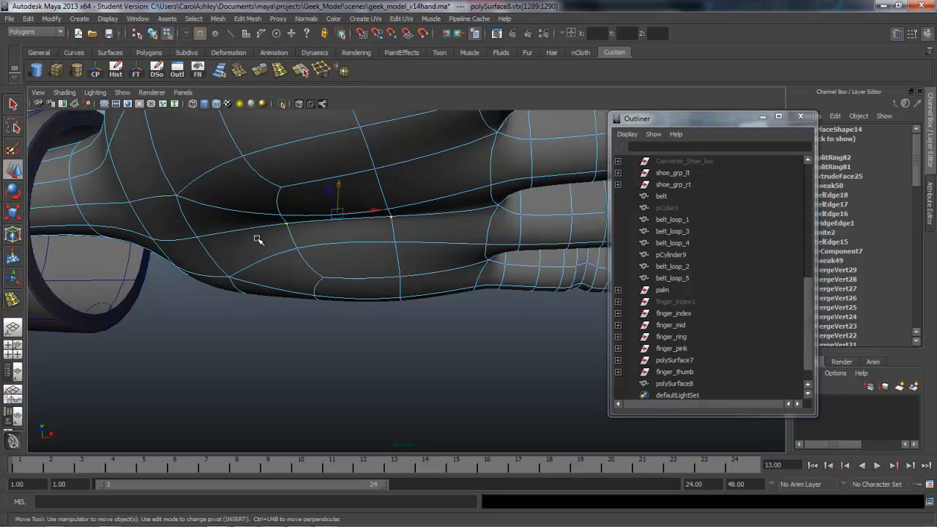
- Pick the vertices on the underside of the thumb's base near the webbing and raise them slightly
{"action": "scroll", "coordinate": [261, 234], "scroll_direction": "up", "scroll_amount": 2}
{"action": "right_click_drag", "start_coordinate": [382, 253], "coordinate": [203, 243], "text": "alt"}
{"action": "left_click_drag", "start_coordinate": [298, 267], "coordinate": [381, 257], "text": "alt"}
{"action": "left_click_drag", "start_coordinate": [384, 218], "coordinate": [382, 220]}
{"action": "left_click", "coordinate": [395, 217]}
{"action": "left_click_drag", "start_coordinate": [394, 207], "coordinate": [403, 309], "text": "alt"}
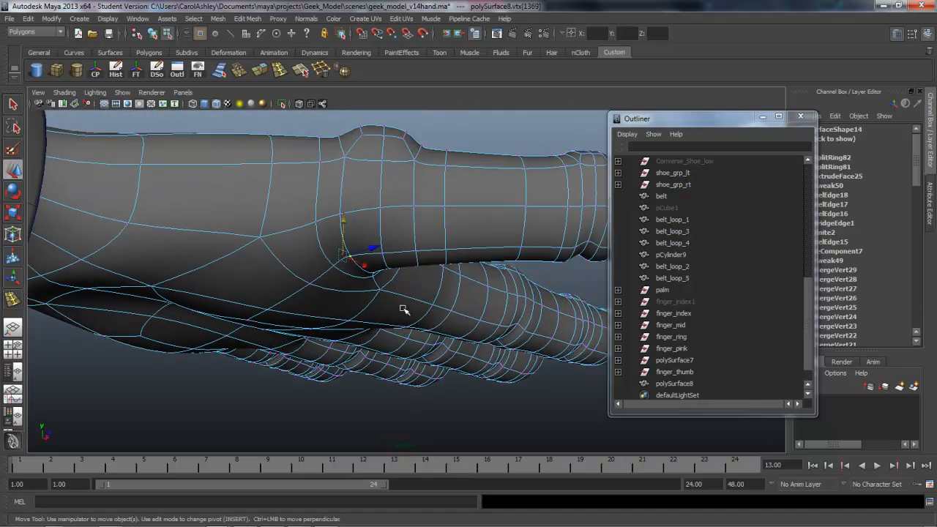
{"action": "left_click", "coordinate": [395, 265]}
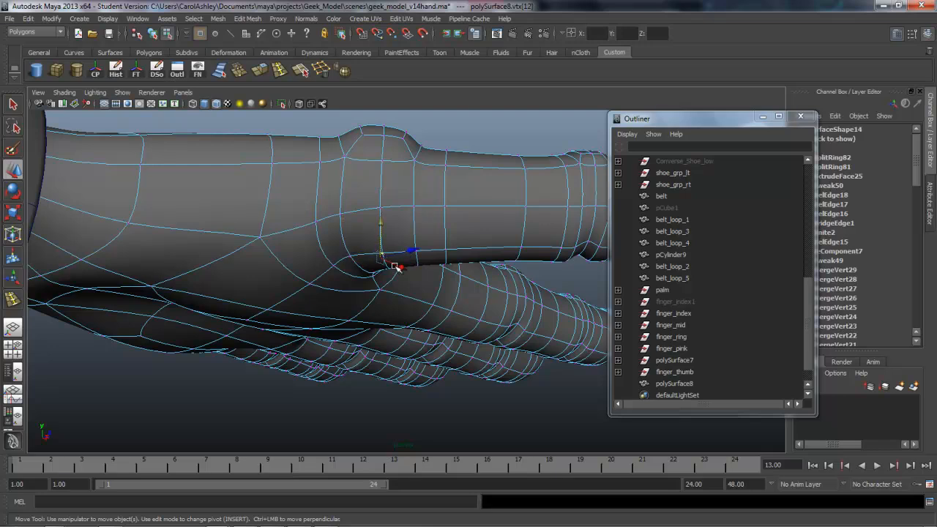
{"action": "left_click_drag", "start_coordinate": [382, 272], "coordinate": [407, 274], "text": "alt"}
{"action": "left_click_drag", "start_coordinate": [332, 287], "coordinate": [290, 259], "text": "alt"}
{"action": "left_click_drag", "start_coordinate": [278, 210], "coordinate": [326, 352], "text": "alt"}
{"action": "left_click", "coordinate": [282, 265], "text": "shift"}
{"action": "mouse_move", "coordinate": [305, 383]}
{"action": "left_mouse_down"}
{"action": "mouse_move", "coordinate": [306, 364]}
{"action": "mouse_move", "coordinate": [309, 373]}
{"action": "left_mouse_up"}
- Adjust the height of the single webbing vertex beneath the thumb's base knuckle
{"action": "left_click_drag", "start_coordinate": [279, 431], "coordinate": [373, 420], "text": "alt"}
{"action": "left_click", "coordinate": [319, 376]}
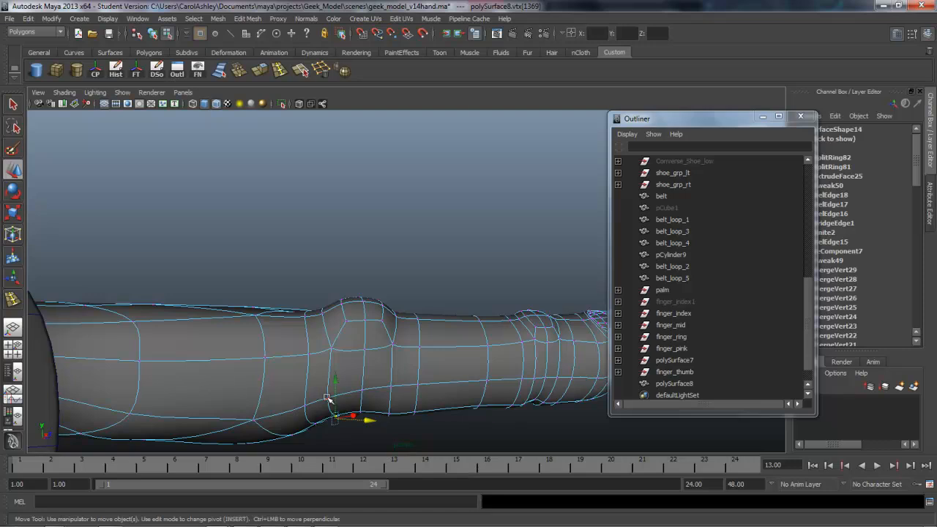
{"action": "left_click_drag", "start_coordinate": [355, 408], "coordinate": [302, 341]}
{"action": "left_click", "coordinate": [320, 288]}
{"action": "left_click_drag", "start_coordinate": [258, 319], "coordinate": [255, 329]}
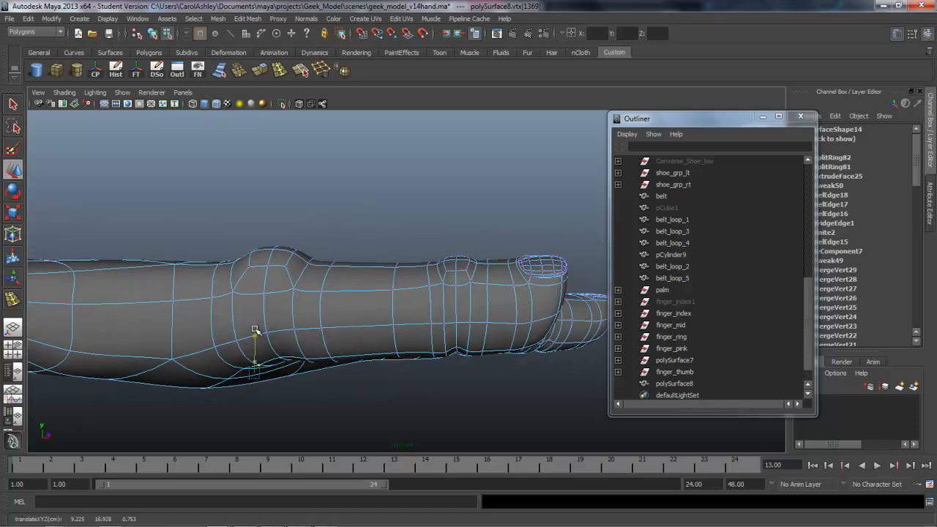
- Shift the webbing vertex beneath the thumb, and nudge its neighbour downward with the hand displayed unsmoothed
{"action": "left_click_drag", "start_coordinate": [365, 354], "coordinate": [392, 278], "text": "alt"}
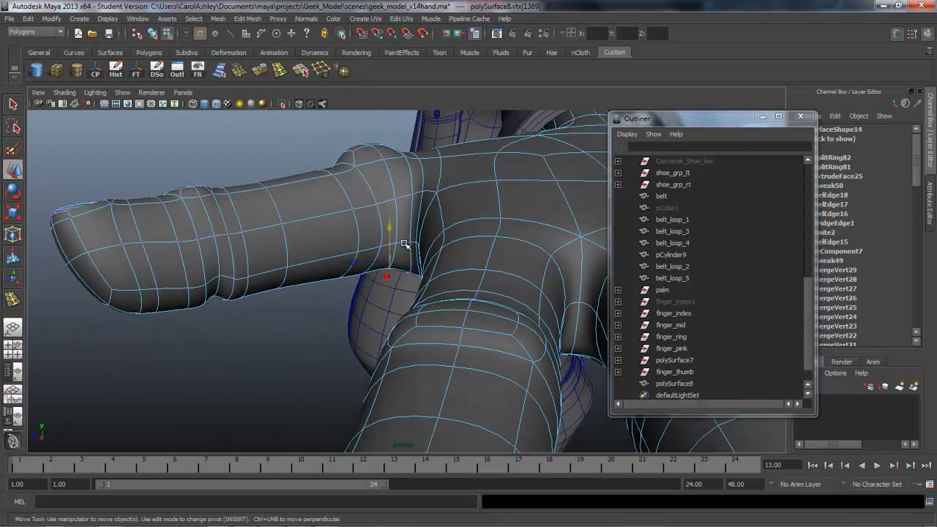
{"action": "left_click_drag", "start_coordinate": [387, 244], "coordinate": [376, 244]}
{"action": "left_click", "coordinate": [392, 268]}
{"action": "left_click_drag", "start_coordinate": [303, 303], "coordinate": [260, 302], "text": "alt"}
{"action": "key", "text": "1"}
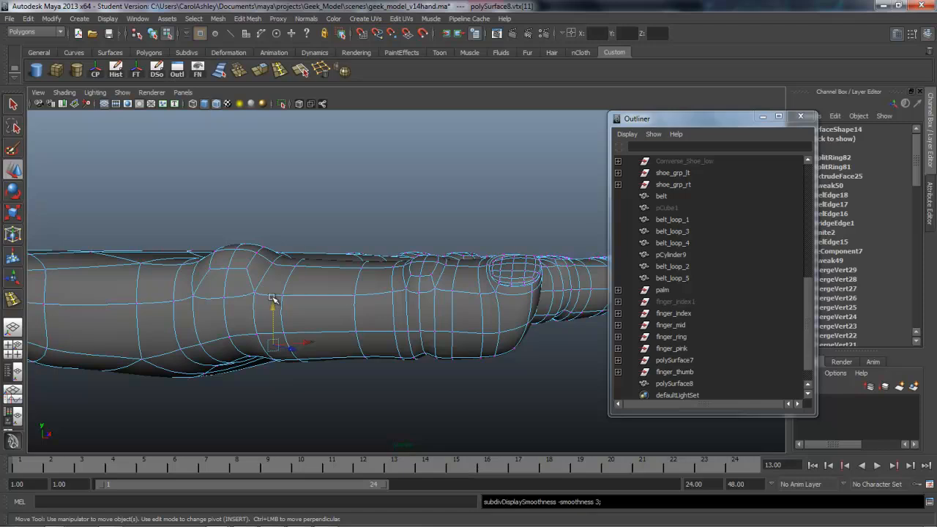
{"action": "left_click_drag", "start_coordinate": [269, 360], "coordinate": [426, 347], "text": "alt"}
{"action": "left_click_drag", "start_coordinate": [453, 302], "coordinate": [459, 312]}
- Nudge the vertex in the crotch between thumb and index finger back toward the thumb's base
{"action": "left_click_drag", "start_coordinate": [420, 334], "coordinate": [351, 255], "text": "alt"}
{"action": "left_click_drag", "start_coordinate": [297, 172], "coordinate": [295, 173]}
{"action": "left_click", "coordinate": [266, 204]}
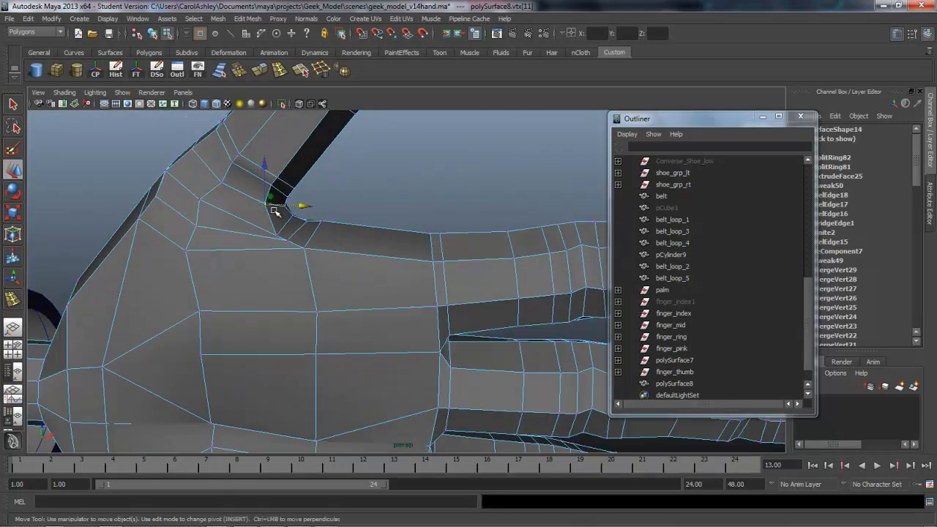
{"action": "left_click_drag", "start_coordinate": [266, 205], "coordinate": [260, 201]}
- Reposition the vertex in the middle of the thumb base's palm side and the one on its outer edge to even out the loop
{"action": "left_click", "coordinate": [202, 200]}
{"action": "left_click_drag", "start_coordinate": [198, 164], "coordinate": [197, 153]}
{"action": "left_click_drag", "start_coordinate": [243, 197], "coordinate": [202, 174]}
{"action": "left_click", "coordinate": [166, 171]}
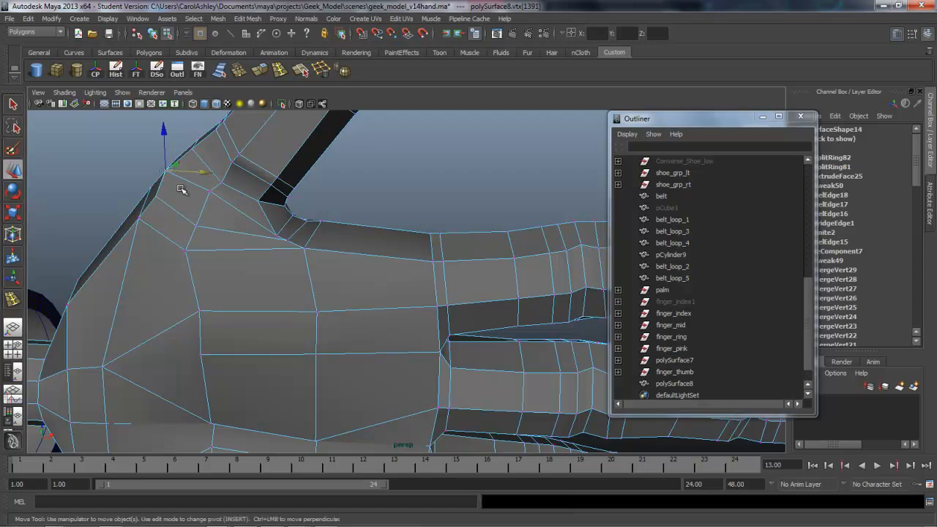
{"action": "mouse_move", "coordinate": [177, 209]}
{"action": "left_mouse_down", "text": "alt"}
{"action": "mouse_move", "coordinate": [185, 217]}
{"action": "mouse_move", "coordinate": [182, 199]}
{"action": "left_mouse_up", "text": "alt"}
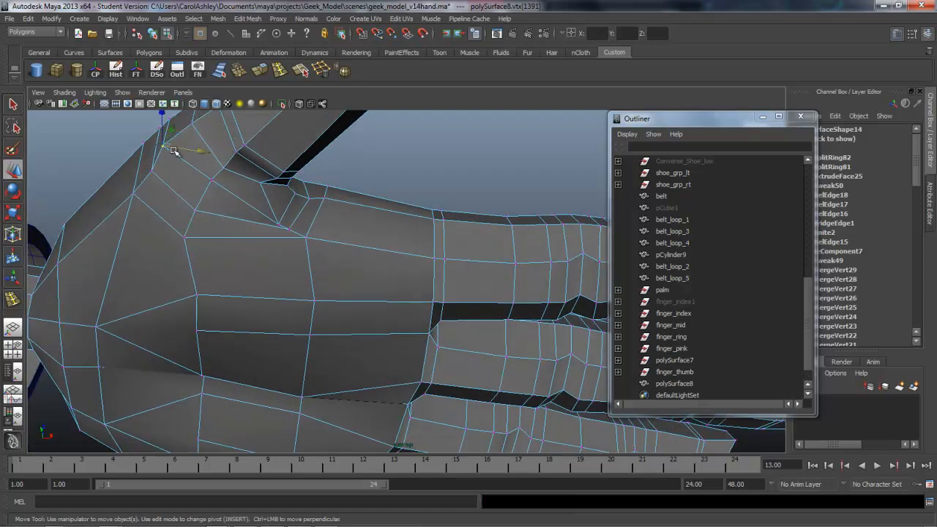
{"action": "left_click_drag", "start_coordinate": [202, 152], "coordinate": [217, 155]}
- Reposition the palm-side webbing vertex and the vertex where the webbing meets the index-finger side of the hand
{"action": "left_click_drag", "start_coordinate": [239, 272], "coordinate": [257, 241], "text": "alt"}
{"action": "left_click", "coordinate": [275, 238]}
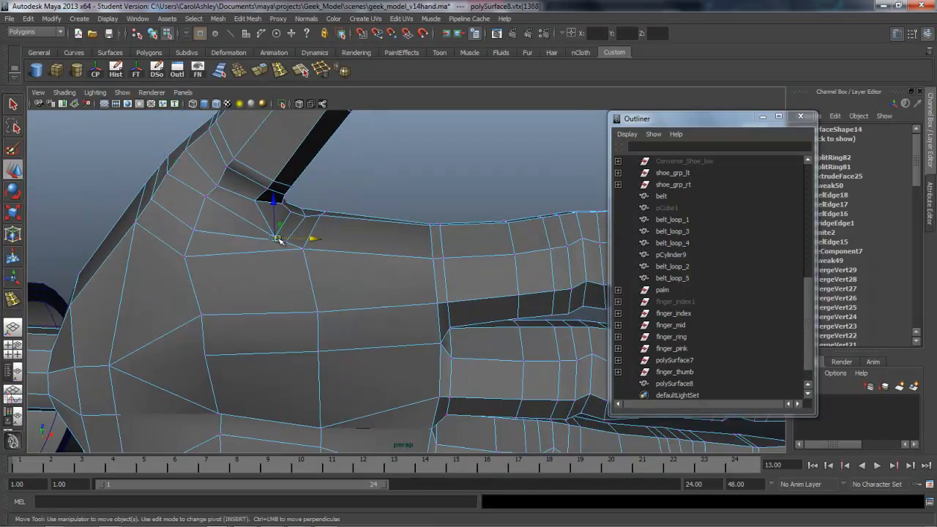
{"action": "left_click_drag", "start_coordinate": [278, 207], "coordinate": [298, 192]}
{"action": "left_click", "coordinate": [284, 242]}
{"action": "left_click", "coordinate": [304, 209]}
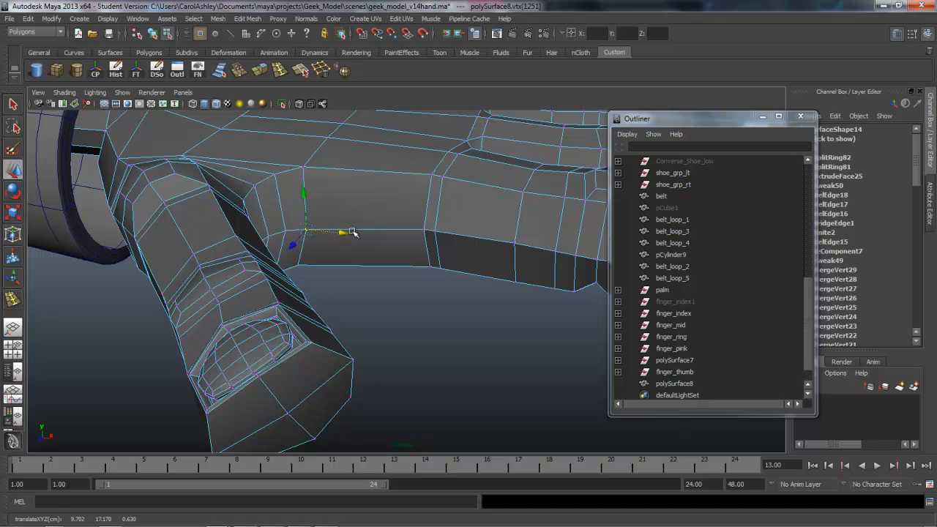
- Slide the vertex beneath the thumb's base knuckle toward the thumb's tip
{"action": "left_click_drag", "start_coordinate": [341, 249], "coordinate": [245, 263], "text": "alt"}
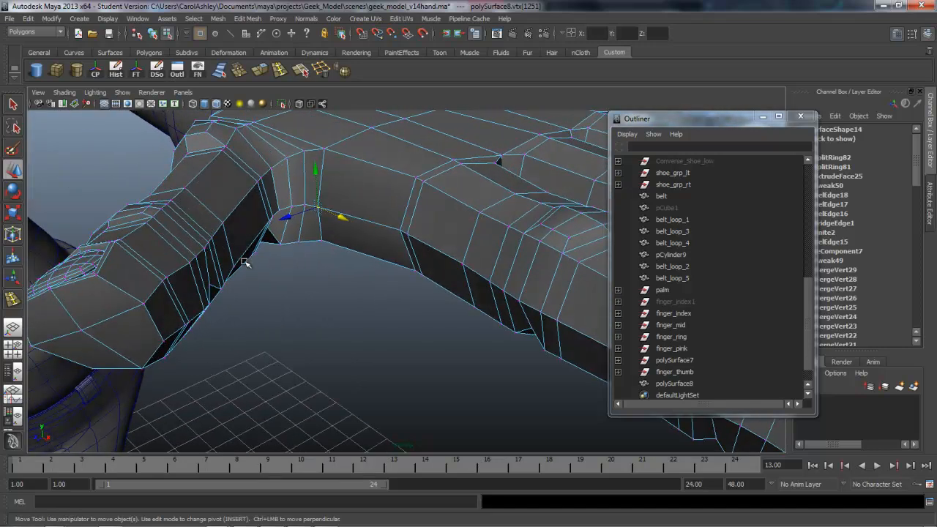
{"action": "left_click_drag", "start_coordinate": [284, 216], "coordinate": [199, 238], "text": "alt"}
{"action": "left_click_drag", "start_coordinate": [344, 199], "coordinate": [295, 250], "text": "alt"}
{"action": "left_click", "coordinate": [295, 294]}
{"action": "left_click_drag", "start_coordinate": [333, 288], "coordinate": [341, 288]}
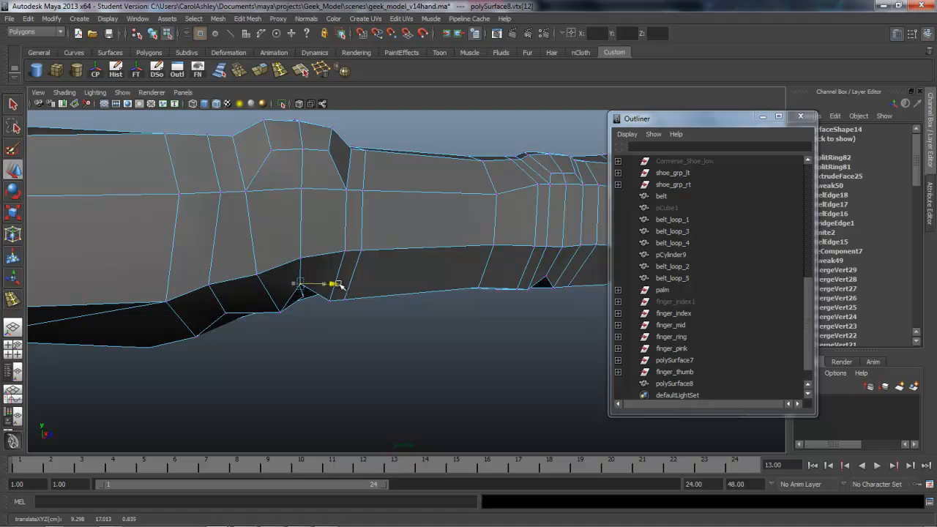
- Raise the next lower vertex at the thumb's base and adjust the one beside it toward the wrist
{"action": "left_click", "coordinate": [260, 275]}
{"action": "left_click_drag", "start_coordinate": [258, 240], "coordinate": [258, 234]}
{"action": "left_click", "coordinate": [209, 283]}
{"action": "left_click_drag", "start_coordinate": [209, 326], "coordinate": [283, 308], "text": "alt"}
{"action": "left_click_drag", "start_coordinate": [323, 343], "coordinate": [311, 321]}
- Move the outer side vertices of the thumb's base knuckle to reshape it, and leave vertex editing
{"action": "left_click_drag", "start_coordinate": [383, 269], "coordinate": [277, 293], "text": "alt"}
{"action": "left_click_drag", "start_coordinate": [360, 356], "coordinate": [359, 318], "text": "alt"}
{"action": "left_click", "coordinate": [330, 306]}
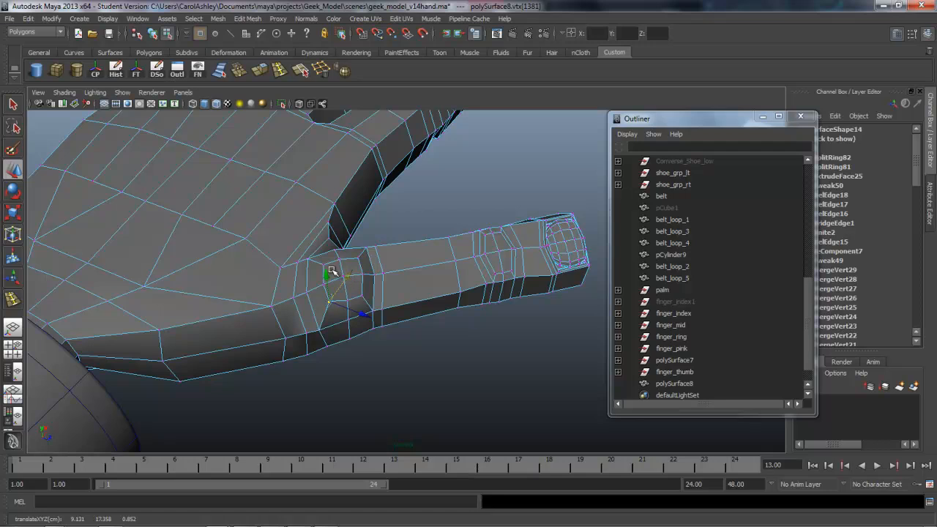
{"action": "left_click", "coordinate": [361, 295]}
{"action": "left_click_drag", "start_coordinate": [396, 309], "coordinate": [386, 370]}
{"action": "right_click", "coordinate": [350, 325]}
{"action": "left_click", "coordinate": [402, 298]}
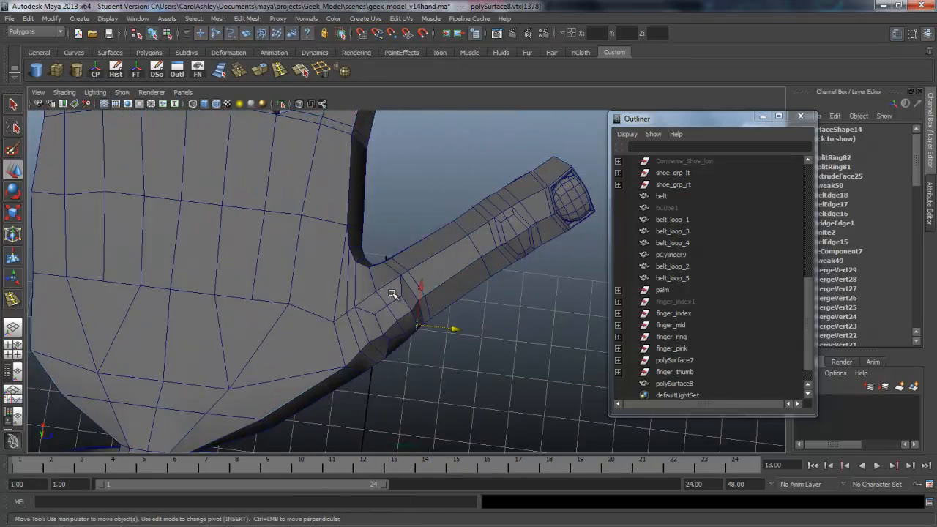
- Lower the vertices in the fold of the thumb webbing with the hand displayed smoothed
{"action": "left_click_drag", "start_coordinate": [441, 349], "coordinate": [435, 293], "text": "alt"}
{"action": "right_click_drag", "start_coordinate": [435, 292], "coordinate": [298, 197], "text": "alt"}
{"action": "left_click_drag", "start_coordinate": [322, 185], "coordinate": [347, 253], "text": "alt"}
{"action": "right_click", "coordinate": [343, 241]}
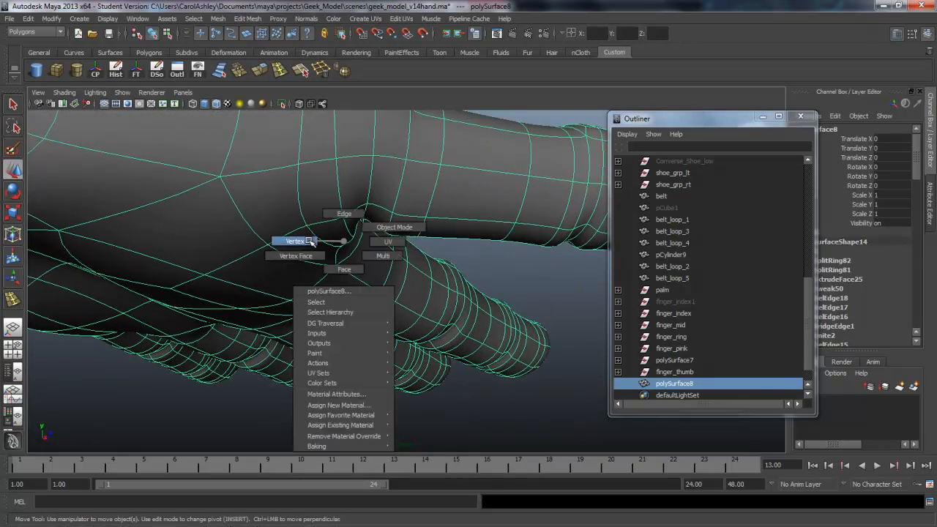
{"action": "right_click_drag", "start_coordinate": [311, 241], "coordinate": [312, 241]}
{"action": "left_click", "coordinate": [353, 238]}
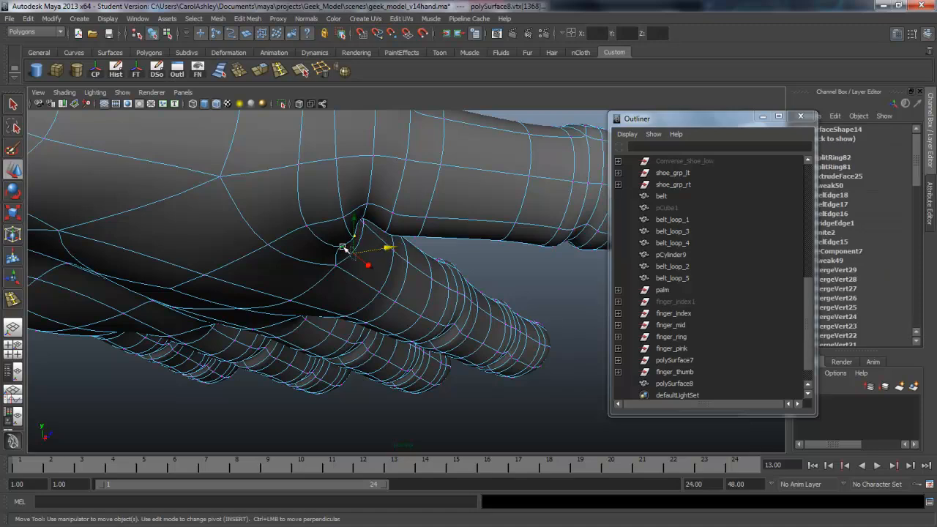
{"action": "left_click_drag", "start_coordinate": [355, 221], "coordinate": [357, 230]}
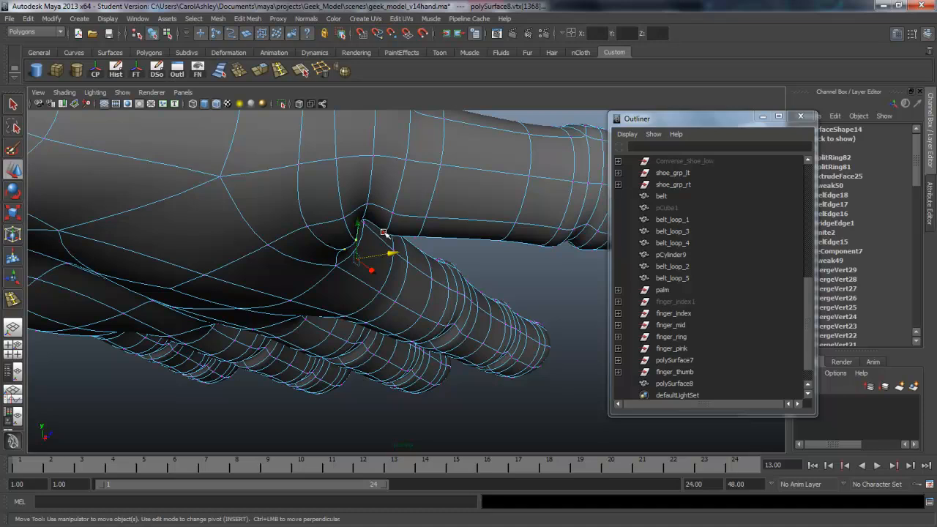
{"action": "left_click_drag", "start_coordinate": [390, 210], "coordinate": [322, 249]}
{"action": "left_click", "coordinate": [303, 232]}
{"action": "left_click_drag", "start_coordinate": [306, 214], "coordinate": [304, 208]}
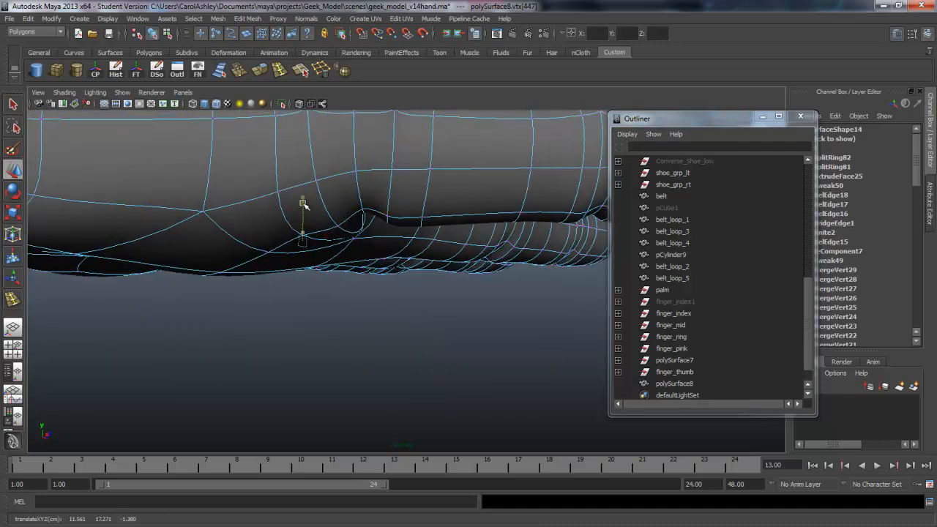
{"action": "key", "text": "ctrl+z"}
{"action": "left_click", "coordinate": [306, 240]}
{"action": "left_click", "coordinate": [301, 234]}
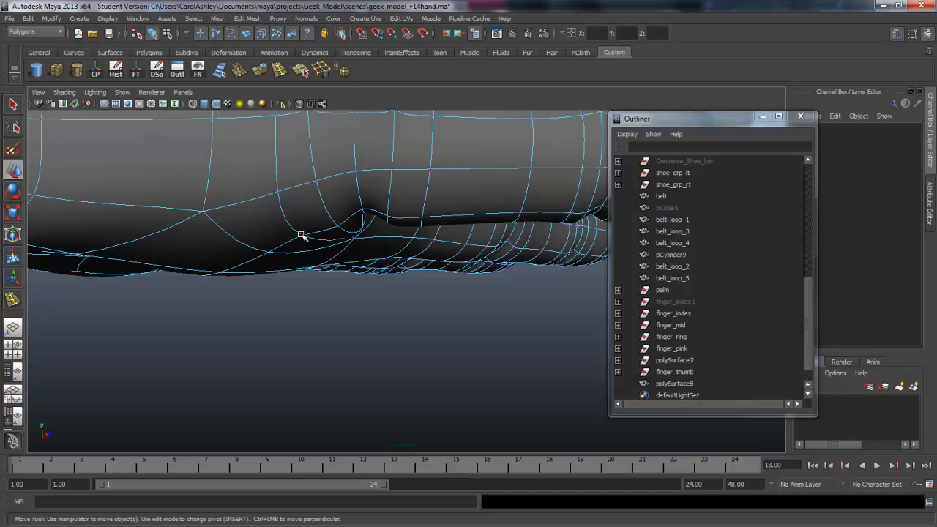
- Select the two palm vertices bordering the thumb webbing and adjust their height
{"action": "mouse_move", "coordinate": [298, 209]}
{"action": "left_mouse_down", "text": "alt"}
{"action": "mouse_move", "coordinate": [256, 241]}
{"action": "mouse_move", "coordinate": [297, 221]}
{"action": "left_mouse_up", "text": "alt"}
{"action": "left_click_drag", "start_coordinate": [289, 273], "coordinate": [432, 205], "text": "alt"}
{"action": "left_click_drag", "start_coordinate": [454, 281], "coordinate": [379, 343], "text": "alt"}
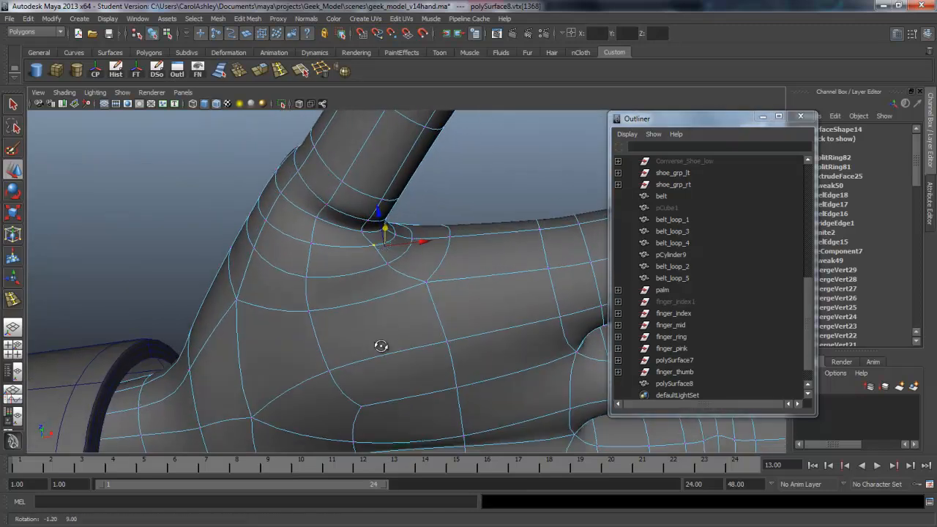
{"action": "left_click", "coordinate": [425, 282]}
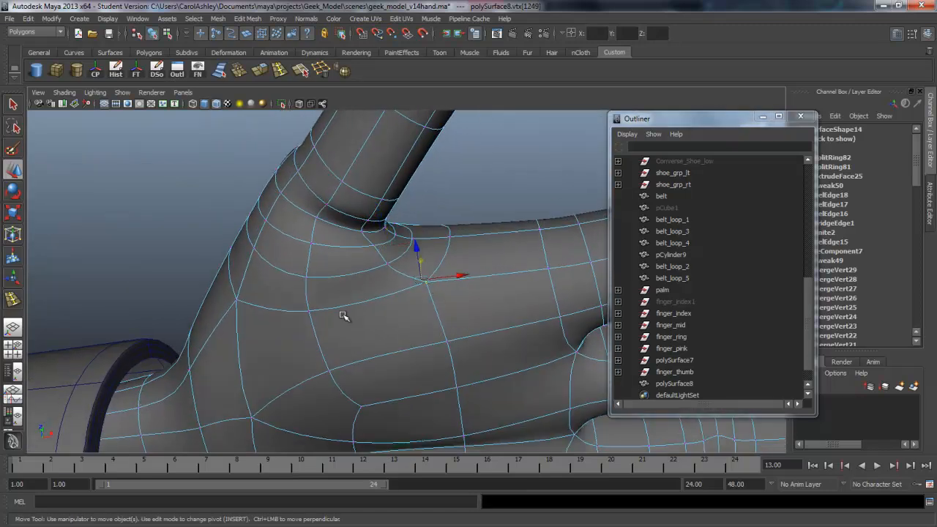
{"action": "left_click", "coordinate": [308, 312], "text": "shift"}
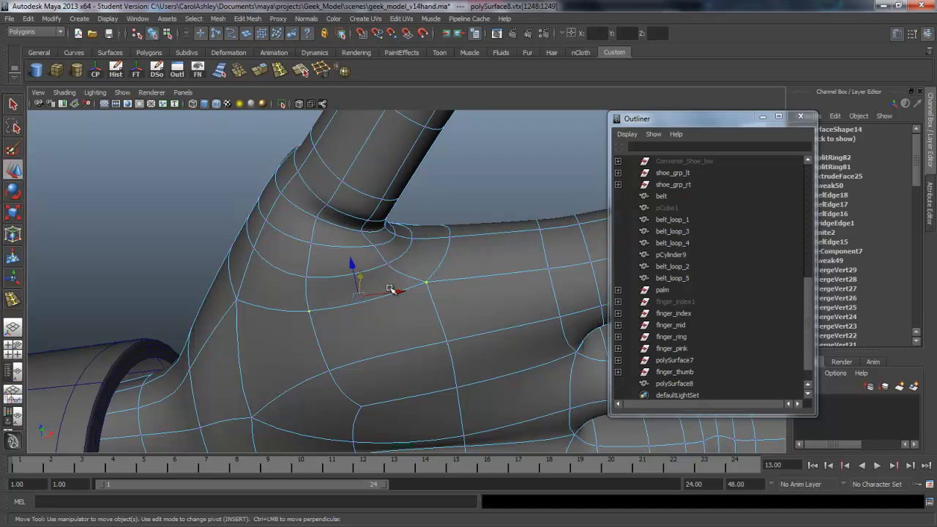
{"action": "left_click_drag", "start_coordinate": [414, 270], "coordinate": [266, 366], "text": "alt"}
{"action": "left_click_drag", "start_coordinate": [410, 192], "coordinate": [410, 296]}
- Insert an edge loop across the hand between the middle of the palm and the finger bases, and display the mesh unsmoothed
{"action": "middle_click_drag", "start_coordinate": [466, 295], "coordinate": [475, 249], "text": "alt"}
{"action": "left_click_drag", "start_coordinate": [370, 287], "coordinate": [388, 256], "text": "alt"}
{"action": "middle_click_drag", "start_coordinate": [392, 264], "coordinate": [366, 318], "text": "alt"}
{"action": "right_click_drag", "start_coordinate": [428, 283], "coordinate": [416, 265], "text": "alt"}
{"action": "left_click_drag", "start_coordinate": [366, 230], "coordinate": [437, 298], "text": "alt"}
{"action": "middle_click_drag", "start_coordinate": [437, 297], "coordinate": [402, 303], "text": "alt"}
{"action": "left_click", "coordinate": [13, 301]}
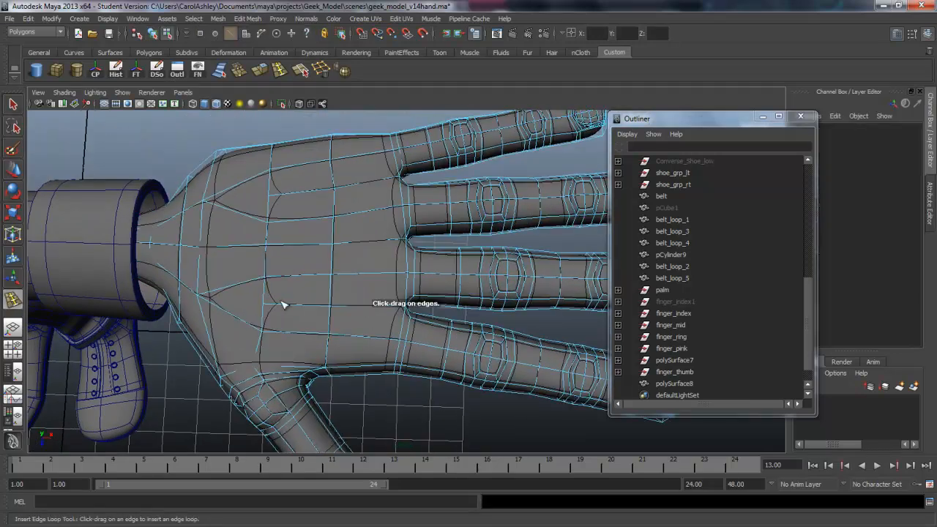
{"action": "left_click_drag", "start_coordinate": [359, 338], "coordinate": [364, 340]}
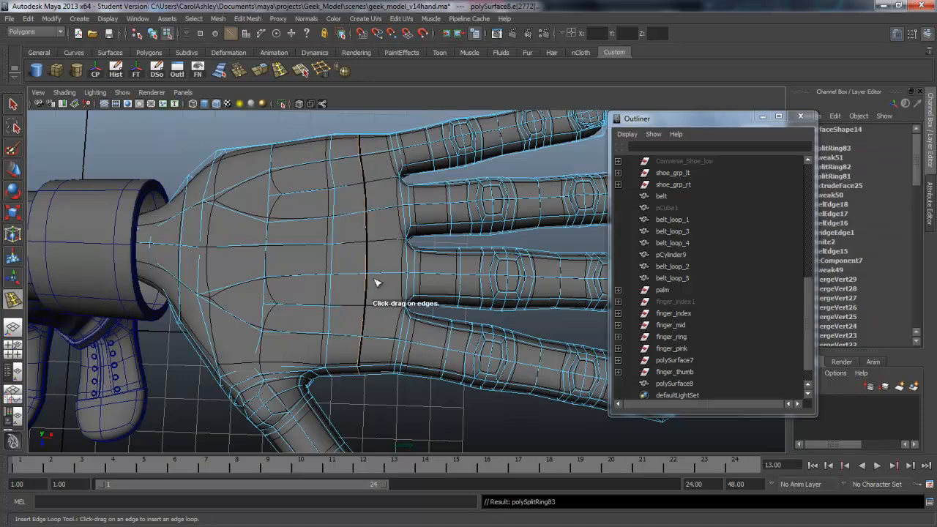
{"action": "key", "text": "1"}
{"action": "left_click_drag", "start_coordinate": [332, 301], "coordinate": [400, 319], "text": "alt"}
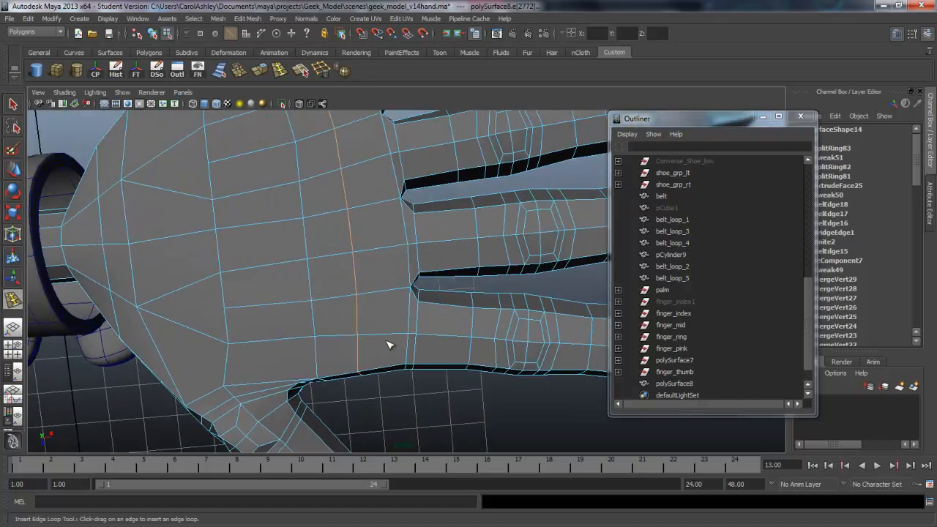
- Extrude the two back-of-hand faces behind the index finger, scale them to about 0.52 and raise them into a knuckle
{"action": "key", "text": "q"}
{"action": "right_click_drag", "start_coordinate": [389, 344], "coordinate": [392, 346]}
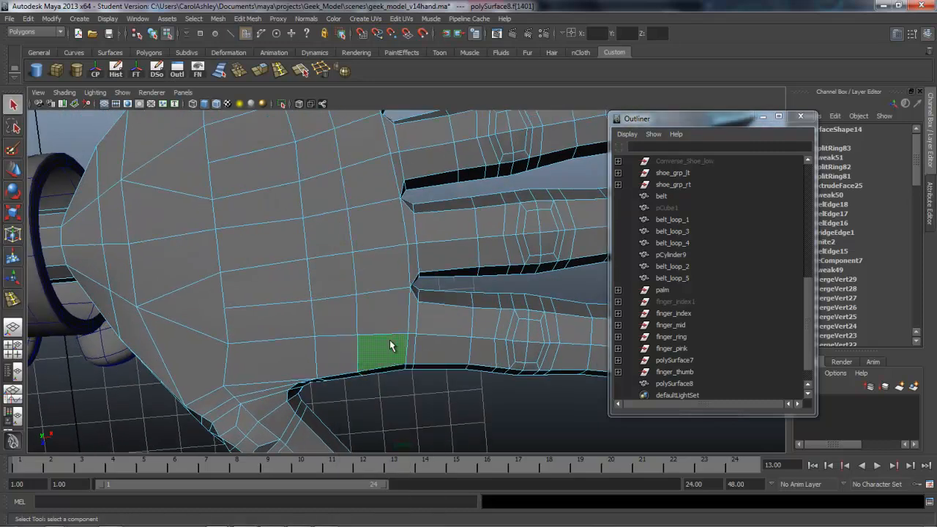
{"action": "left_click_drag", "start_coordinate": [386, 316], "coordinate": [384, 287], "text": "alt"}
{"action": "left_click", "coordinate": [298, 75]}
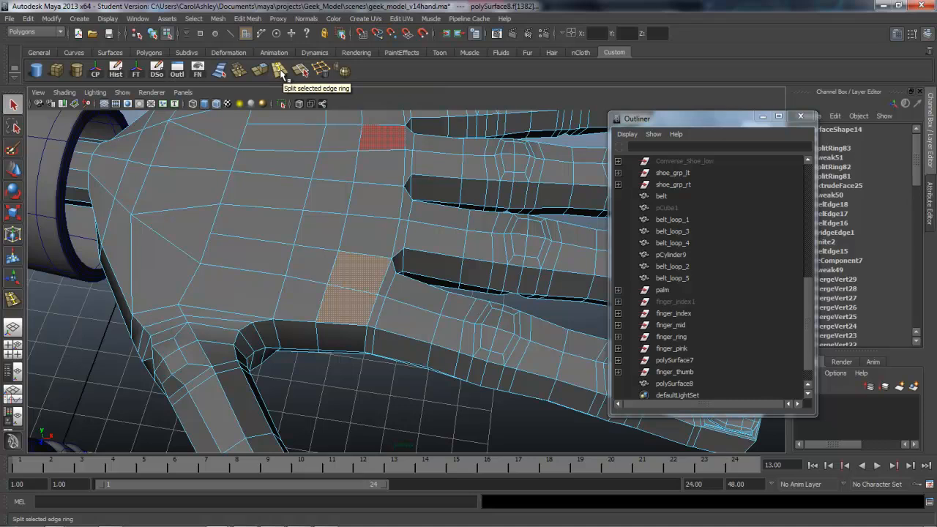
{"action": "key", "text": "ctrl+e"}
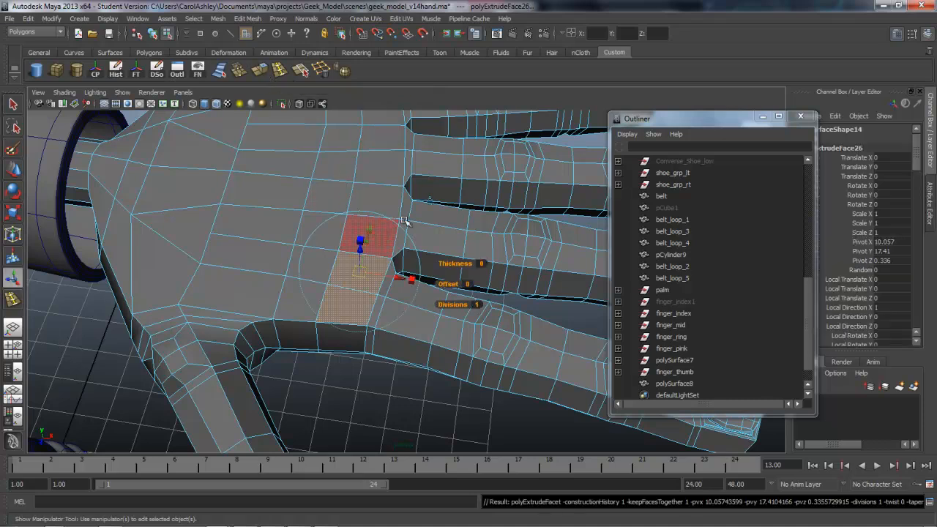
{"action": "left_click", "coordinate": [430, 199]}
{"action": "left_click", "coordinate": [351, 262]}
{"action": "left_click_drag", "start_coordinate": [355, 287], "coordinate": [293, 275]}
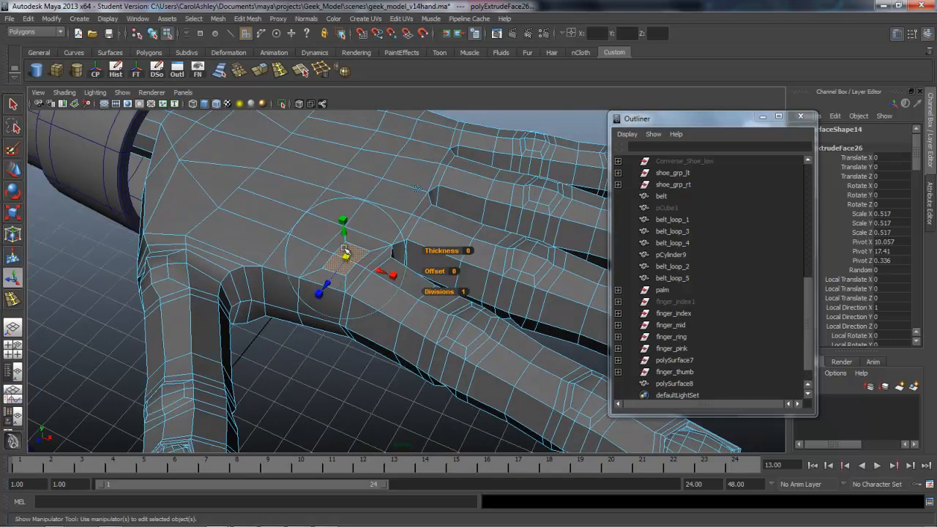
{"action": "left_click_drag", "start_coordinate": [342, 232], "coordinate": [343, 224]}
{"action": "left_click_drag", "start_coordinate": [319, 288], "coordinate": [410, 242], "text": "alt"}
{"action": "scroll", "coordinate": [410, 289], "scroll_direction": "up", "scroll_amount": 3}
- Extrude the two faces behind the middle finger, scale them to about 0.58 and raise them by about 0.05
{"action": "left_click", "coordinate": [377, 223]}
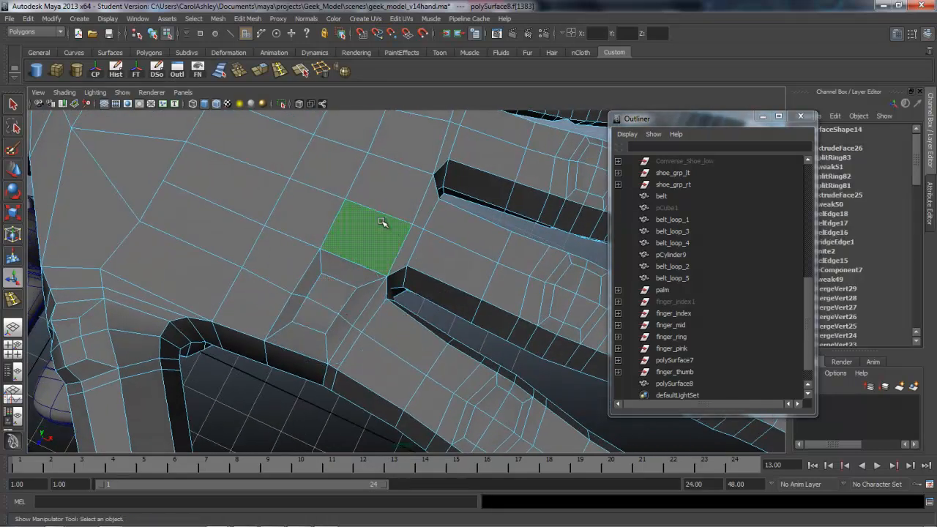
{"action": "left_click", "coordinate": [392, 182], "text": "shift"}
{"action": "left_click", "coordinate": [260, 70]}
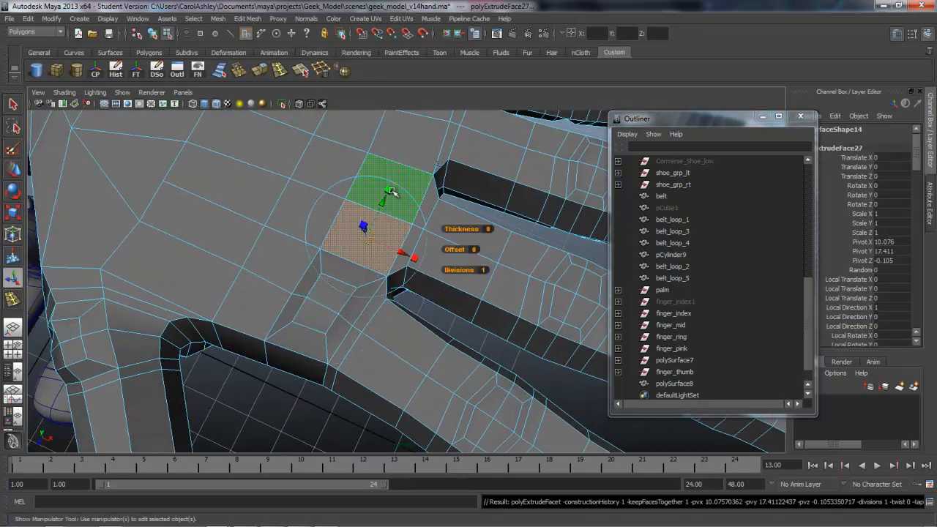
{"action": "left_click", "coordinate": [437, 169]}
{"action": "left_click_drag", "start_coordinate": [382, 214], "coordinate": [298, 223]}
{"action": "left_click_drag", "start_coordinate": [410, 167], "coordinate": [407, 151]}
{"action": "left_click_drag", "start_coordinate": [395, 235], "coordinate": [405, 266], "text": "alt"}
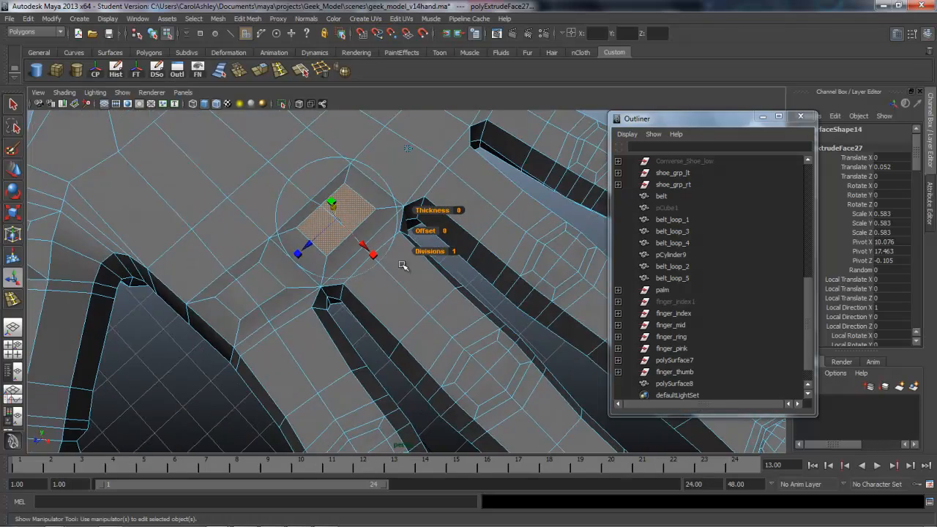
- Extrude the two faces behind the ring finger, shrink them uniformly and raise them as a knuckle
{"action": "left_click", "coordinate": [399, 173]}
{"action": "left_click", "coordinate": [442, 133], "text": "shift"}
{"action": "middle_click_drag", "start_coordinate": [478, 190], "coordinate": [440, 257], "text": "alt"}
{"action": "scroll", "coordinate": [483, 264], "scroll_direction": "down", "scroll_amount": 5}
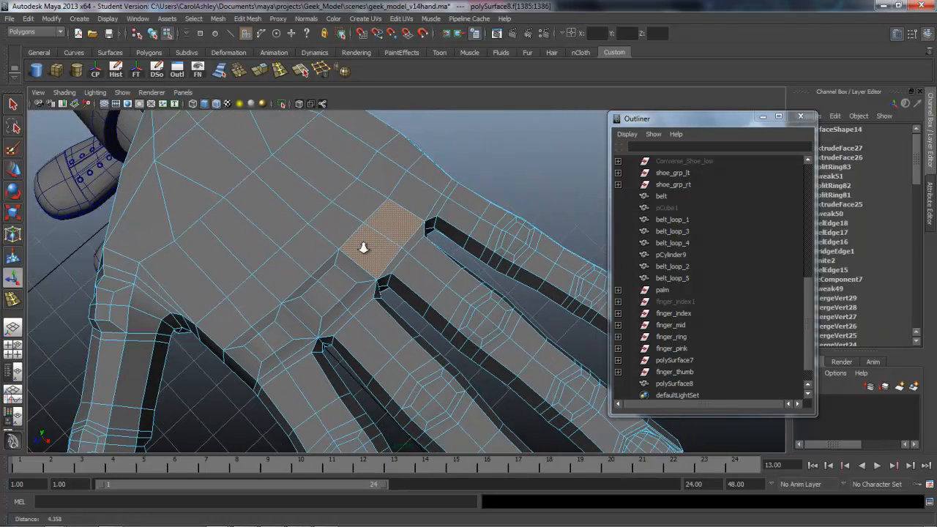
{"action": "left_click", "coordinate": [260, 70]}
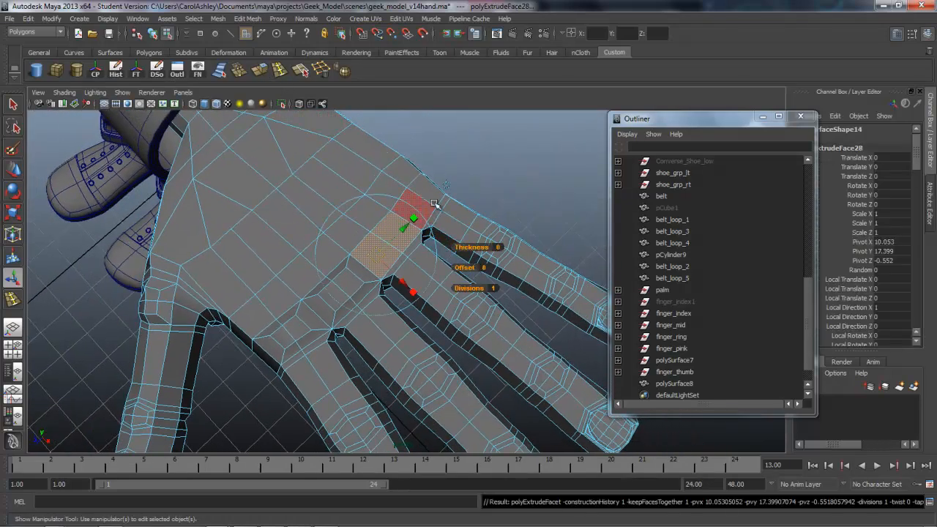
{"action": "left_click", "coordinate": [395, 241]}
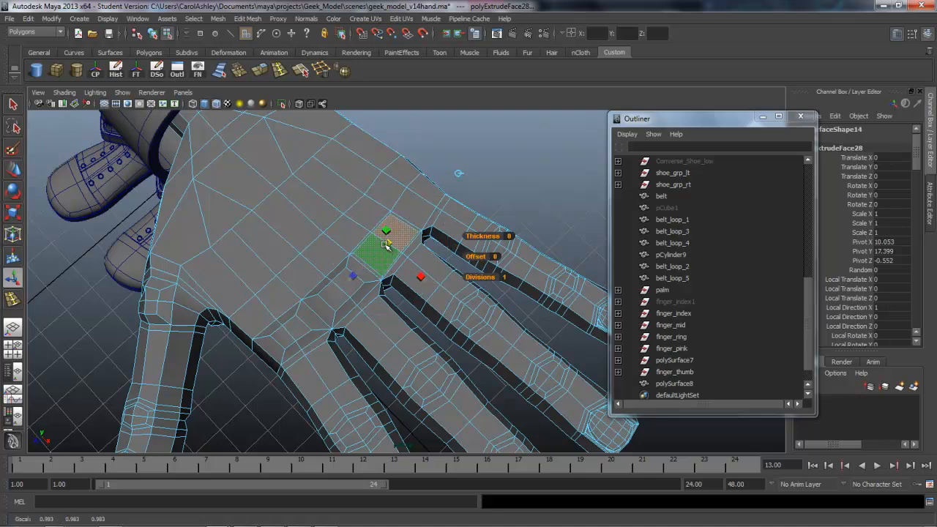
{"action": "left_click_drag", "start_coordinate": [378, 292], "coordinate": [315, 259], "text": "alt"}
{"action": "left_click_drag", "start_coordinate": [366, 230], "coordinate": [397, 322], "text": "alt"}
- Extrude the two faces behind the little finger, shrink them uniformly and raise them as a knuckle
{"action": "left_click", "coordinate": [456, 197]}
{"action": "left_click", "coordinate": [437, 216], "text": "shift"}
{"action": "left_click_drag", "start_coordinate": [414, 278], "coordinate": [368, 248], "text": "alt"}
{"action": "left_click_drag", "start_coordinate": [399, 315], "coordinate": [410, 284], "text": "alt"}
{"action": "left_click", "coordinate": [261, 71]}
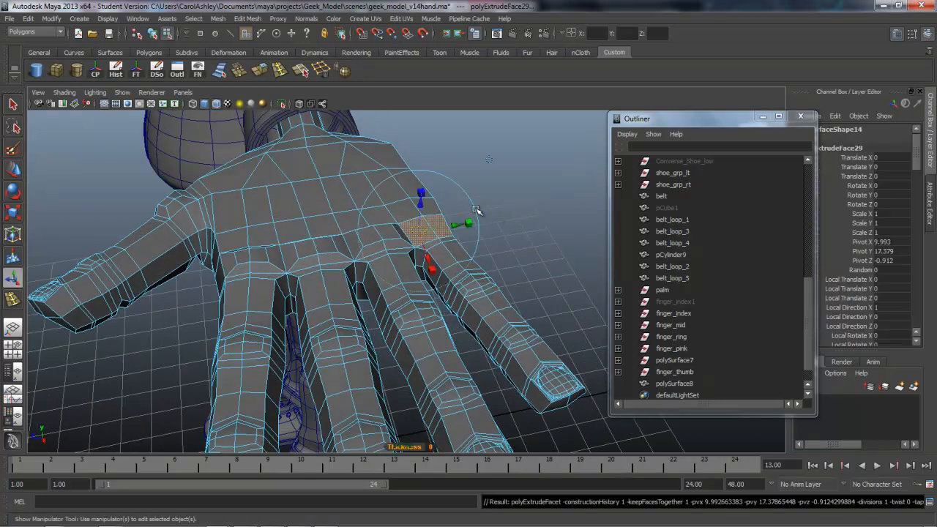
{"action": "left_click", "coordinate": [493, 159]}
{"action": "left_click", "coordinate": [428, 188]}
{"action": "left_click_drag", "start_coordinate": [426, 232], "coordinate": [435, 206]}
{"action": "left_click_drag", "start_coordinate": [410, 271], "coordinate": [448, 341], "text": "alt"}
{"action": "middle_click_drag", "start_coordinate": [448, 341], "coordinate": [464, 297], "text": "alt"}
- Round the knuckles by moving the middle vertices of their outer and inner rear borders back toward the wrist
{"action": "right_click_drag", "start_coordinate": [403, 310], "coordinate": [373, 310]}
{"action": "left_click", "coordinate": [407, 366]}
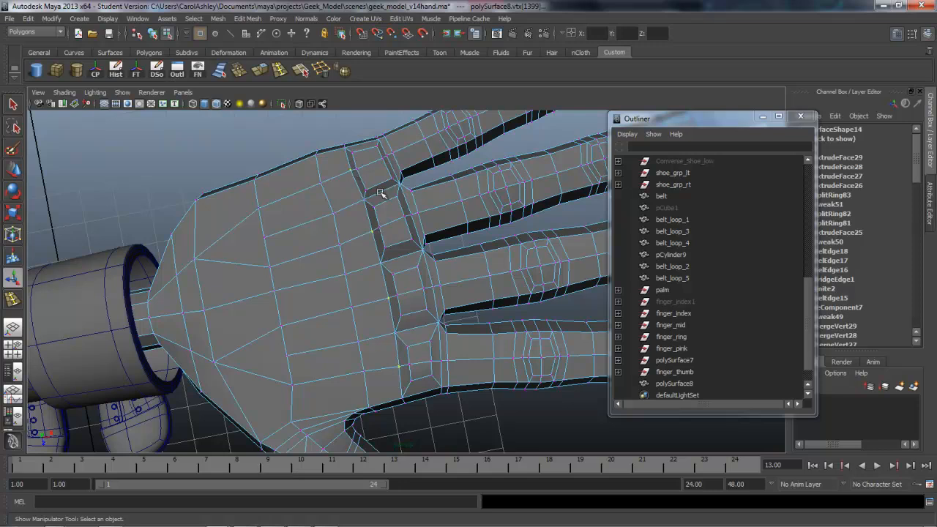
{"action": "key", "text": "w"}
{"action": "middle_click_drag", "start_coordinate": [414, 262], "coordinate": [355, 168]}
{"action": "left_click", "coordinate": [411, 368]}
{"action": "left_click", "coordinate": [357, 170], "text": "shift"}
{"action": "middle_click_drag", "start_coordinate": [425, 261], "coordinate": [417, 262]}
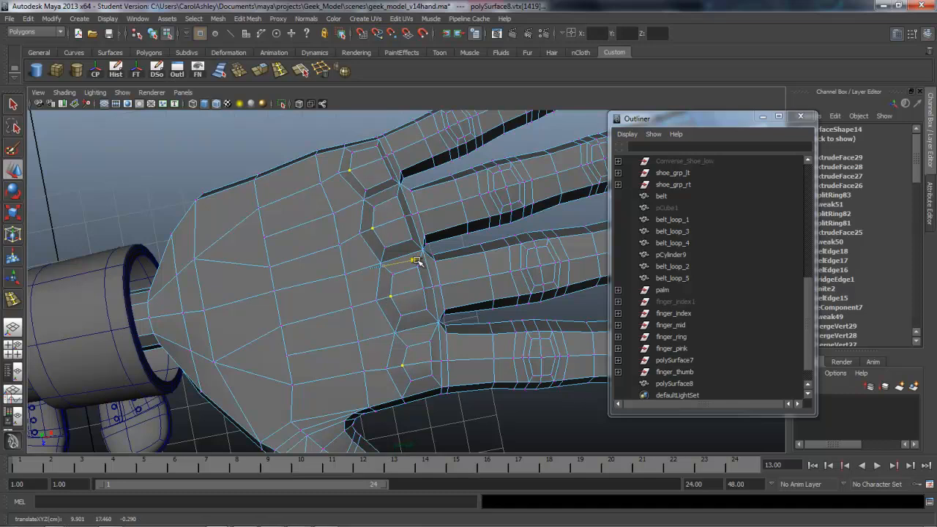
- Display the hand smoothed and check the knuckle shapes from the side and above
{"action": "left_click_drag", "start_coordinate": [456, 324], "coordinate": [391, 225], "text": "alt"}
{"action": "left_click_drag", "start_coordinate": [408, 293], "coordinate": [334, 188], "text": "alt"}
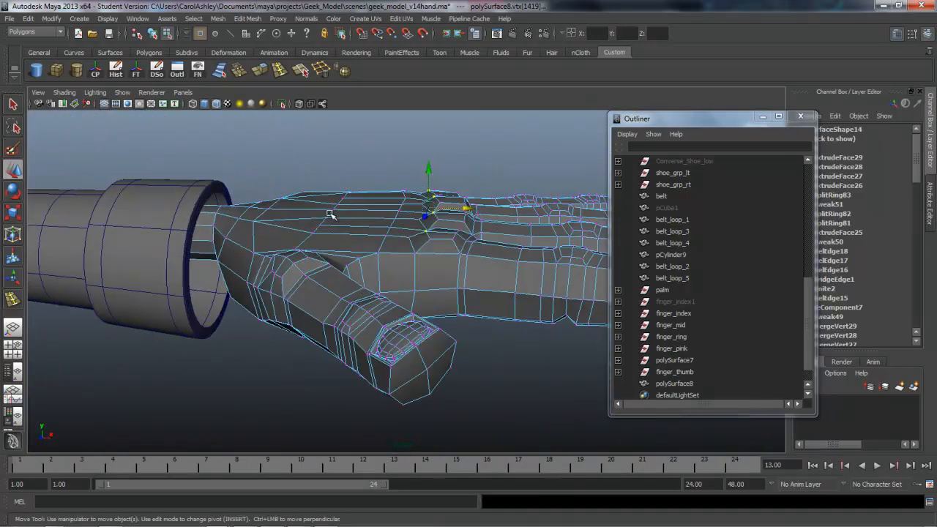
{"action": "scroll", "coordinate": [338, 227], "scroll_direction": "up", "scroll_amount": 2}
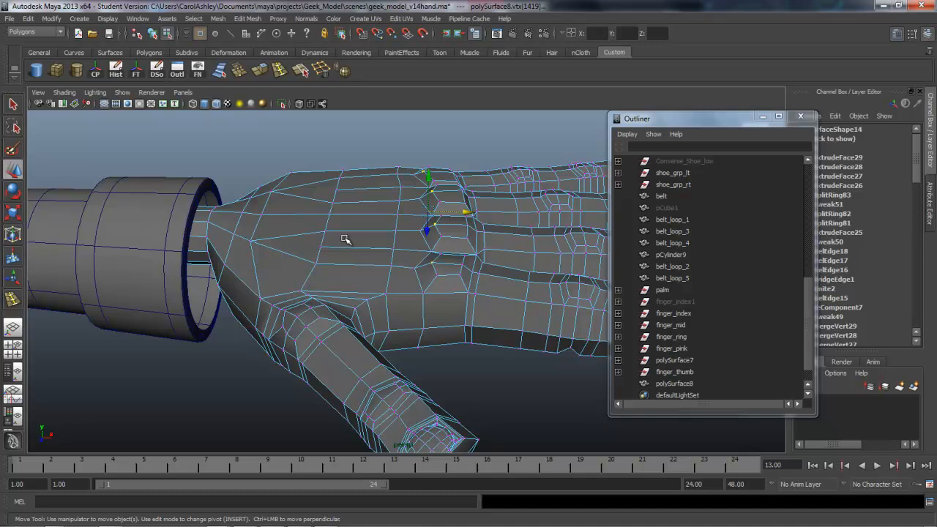
{"action": "key", "text": "3"}
{"action": "left_click_drag", "start_coordinate": [394, 295], "coordinate": [360, 278], "text": "alt"}
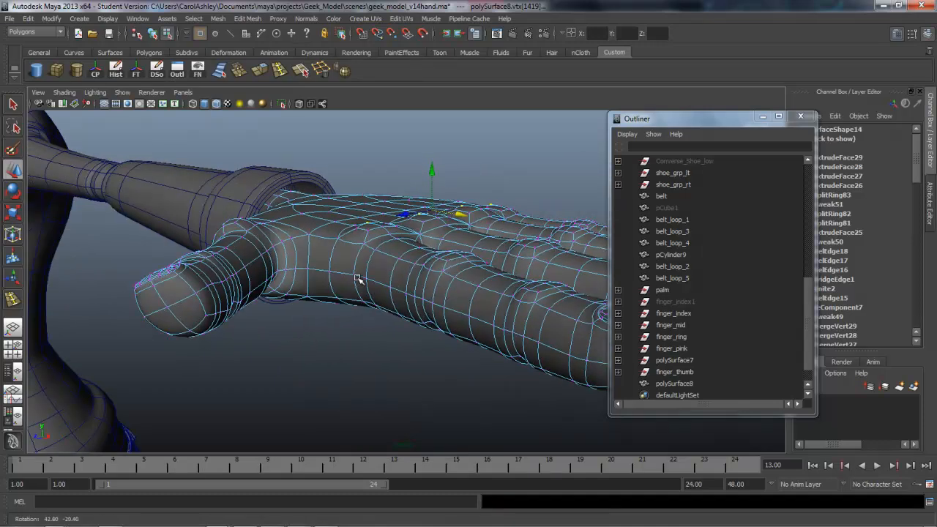
{"action": "left_click_drag", "start_coordinate": [316, 254], "coordinate": [410, 337], "text": "alt"}
- Select the four vertices in the row across the back of the hand just behind the knuckles and raise them
{"action": "left_click", "coordinate": [379, 293]}
{"action": "left_click", "coordinate": [391, 284]}
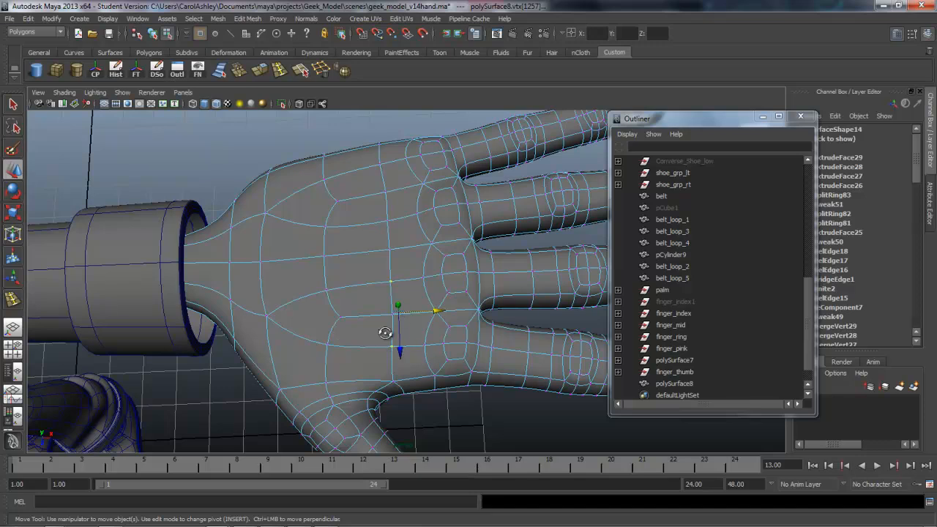
{"action": "left_click_drag", "start_coordinate": [385, 333], "coordinate": [298, 296], "text": "alt"}
{"action": "right_click_drag", "start_coordinate": [299, 297], "coordinate": [342, 238], "text": "alt"}
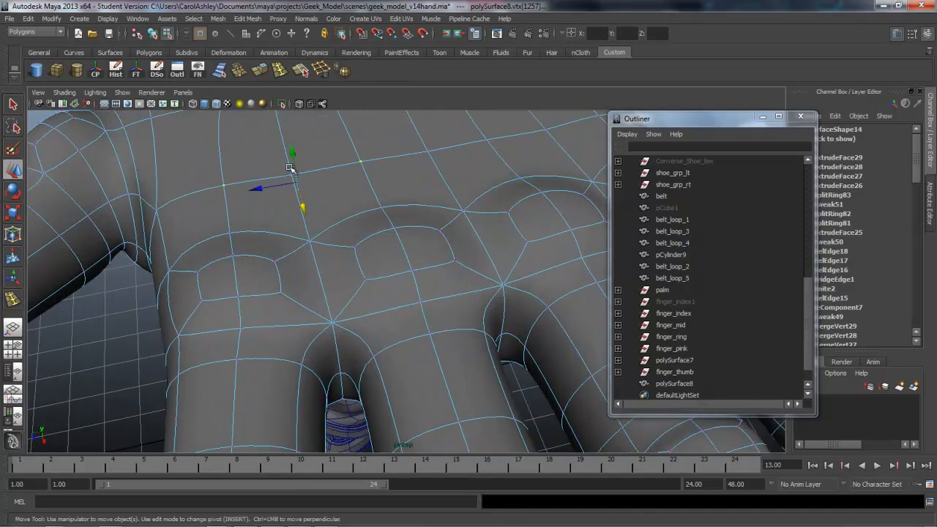
{"action": "middle_click_drag", "start_coordinate": [462, 201], "coordinate": [441, 223], "text": "alt"}
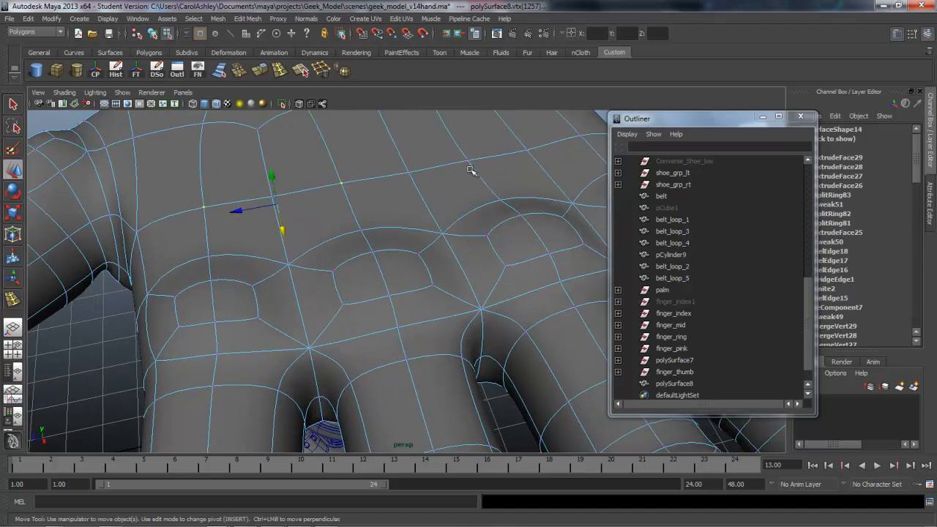
{"action": "left_click_drag", "start_coordinate": [468, 159], "coordinate": [456, 192], "text": "alt"}
{"action": "left_click", "coordinate": [490, 169], "text": "shift"}
{"action": "right_click_drag", "start_coordinate": [526, 212], "coordinate": [322, 241], "text": "alt"}
{"action": "left_click_drag", "start_coordinate": [322, 241], "coordinate": [290, 226], "text": "alt"}
{"action": "left_click_drag", "start_coordinate": [349, 179], "coordinate": [352, 160]}
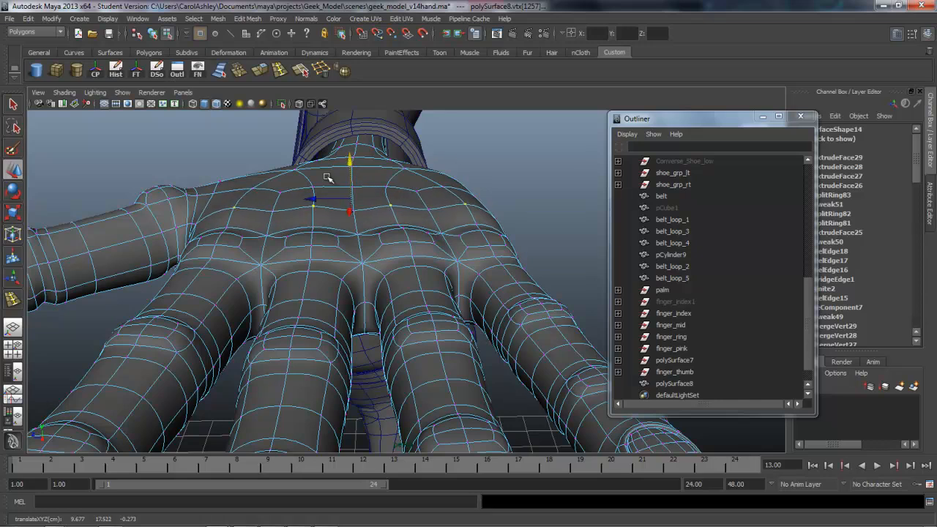
- Select the row of vertices across the middle of the back of the hand and raise it
{"action": "left_click", "coordinate": [274, 191]}
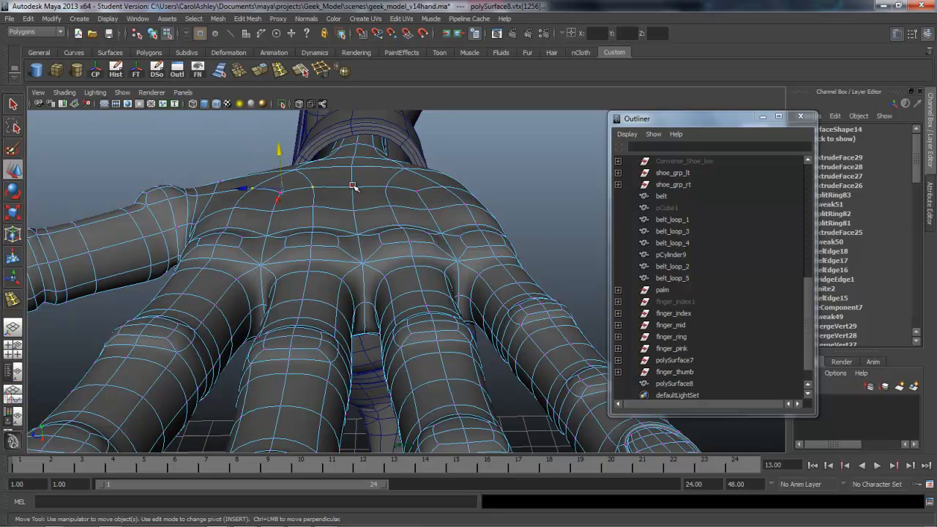
{"action": "middle_click_drag", "start_coordinate": [352, 188], "coordinate": [421, 191]}
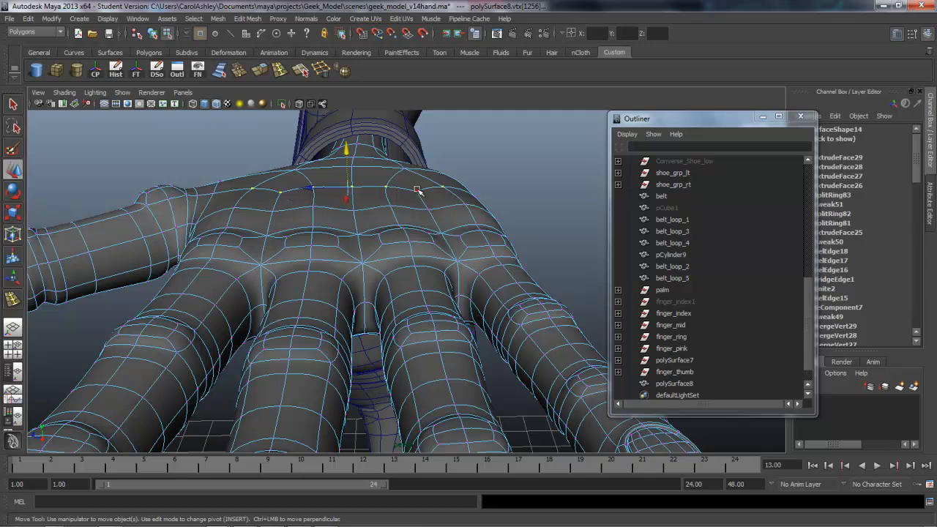
{"action": "left_click_drag", "start_coordinate": [349, 153], "coordinate": [347, 141]}
{"action": "scroll", "coordinate": [345, 204], "scroll_direction": "down", "scroll_amount": 2}
{"action": "mouse_move", "coordinate": [345, 205]}
{"action": "left_mouse_down", "text": "alt"}
{"action": "mouse_move", "coordinate": [358, 251]}
{"action": "mouse_move", "coordinate": [407, 234]}
{"action": "mouse_move", "coordinate": [357, 214]}
{"action": "left_mouse_up", "text": "alt"}
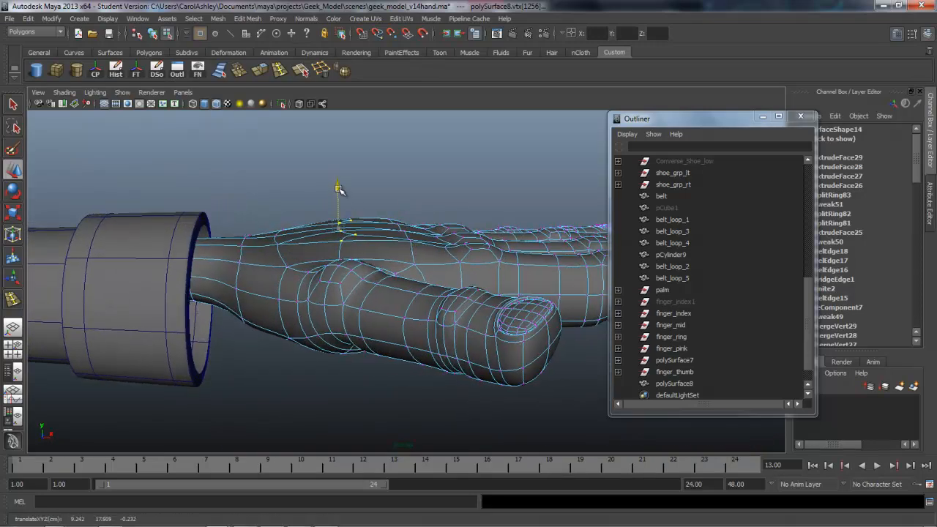
- Drop the outer vertices of the mid-hand row from the selection and raise the remaining five slightly
{"action": "left_click_drag", "start_coordinate": [331, 282], "coordinate": [352, 249], "text": "alt"}
{"action": "left_click", "coordinate": [335, 320], "text": "shift"}
{"action": "left_click_drag", "start_coordinate": [376, 345], "coordinate": [322, 327], "text": "alt"}
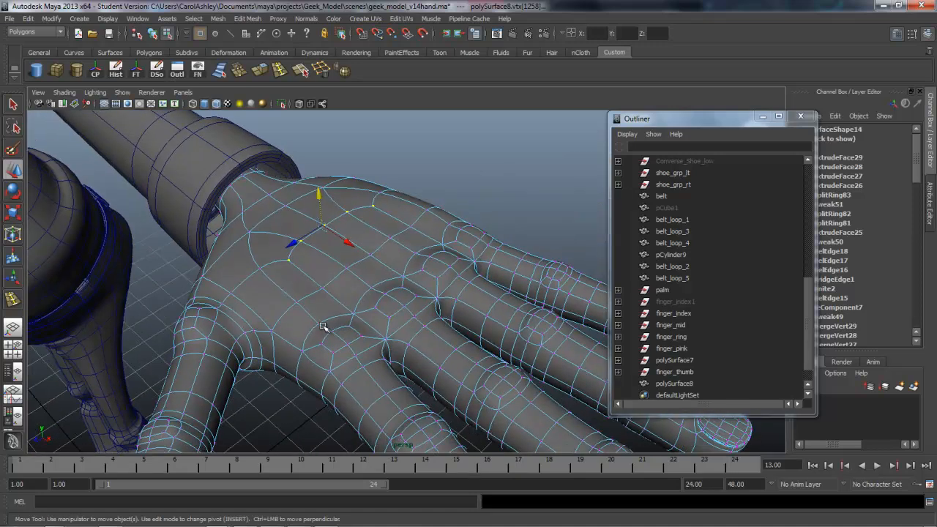
{"action": "left_click_drag", "start_coordinate": [320, 194], "coordinate": [319, 191]}
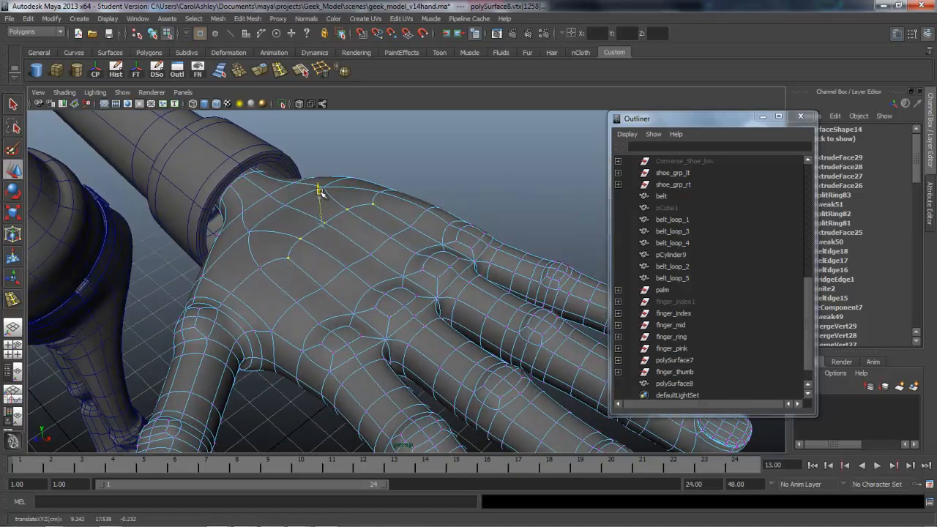
- Narrow the selection to the central vertices of the mid-hand row and raise them to arch the back of the hand
{"action": "left_click_drag", "start_coordinate": [293, 266], "coordinate": [284, 194], "text": "alt"}
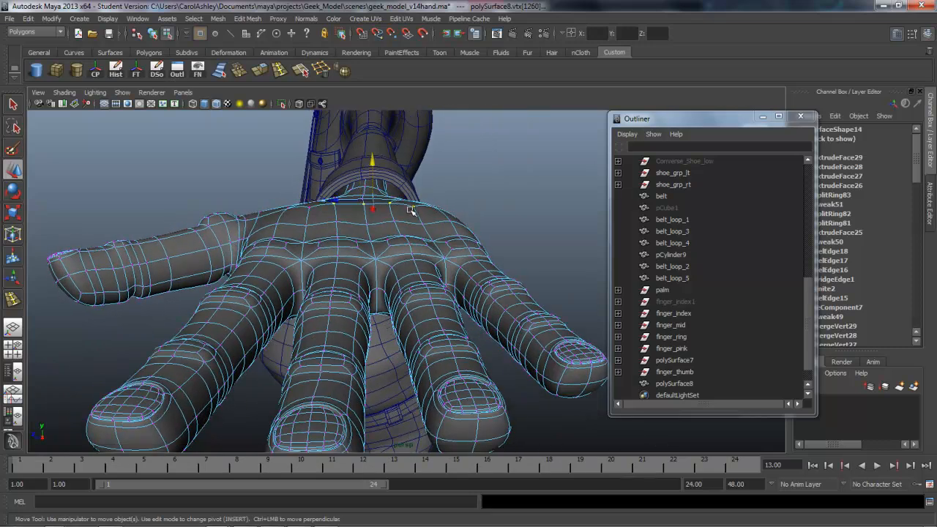
{"action": "left_click_drag", "start_coordinate": [360, 168], "coordinate": [360, 163]}
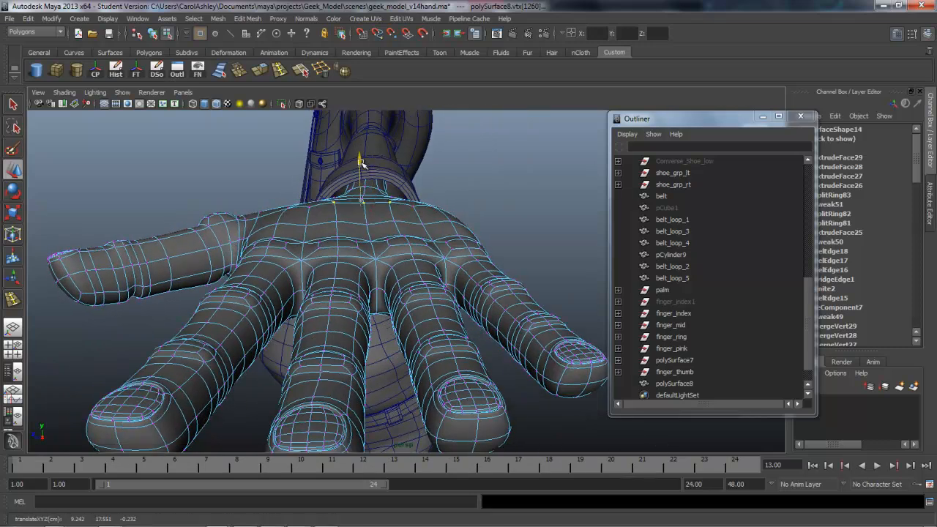
{"action": "left_click_drag", "start_coordinate": [347, 239], "coordinate": [366, 266], "text": "alt"}
{"action": "right_click_drag", "start_coordinate": [366, 267], "coordinate": [489, 265], "text": "alt"}
{"action": "left_click_drag", "start_coordinate": [489, 266], "coordinate": [352, 276], "text": "alt"}
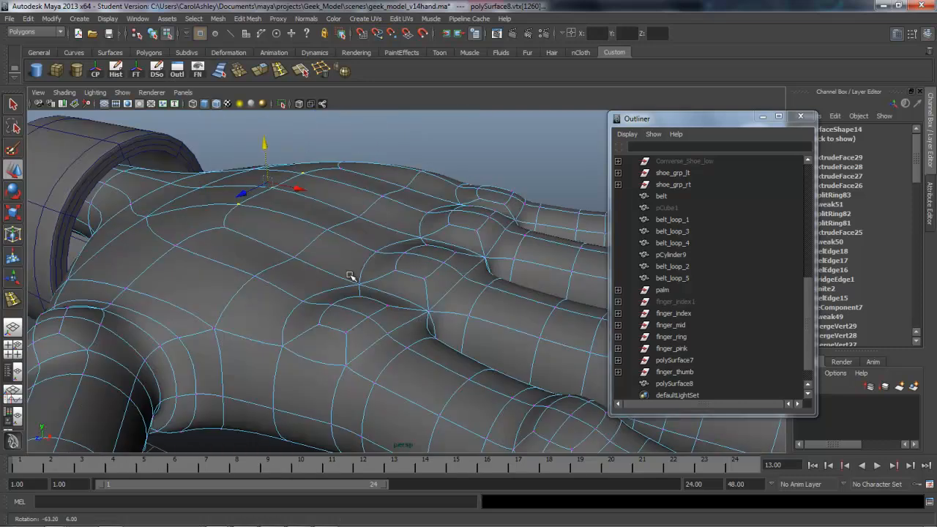
{"action": "right_click_drag", "start_coordinate": [351, 276], "coordinate": [257, 277], "text": "alt"}
{"action": "left_click_drag", "start_coordinate": [257, 277], "coordinate": [412, 234], "text": "alt"}
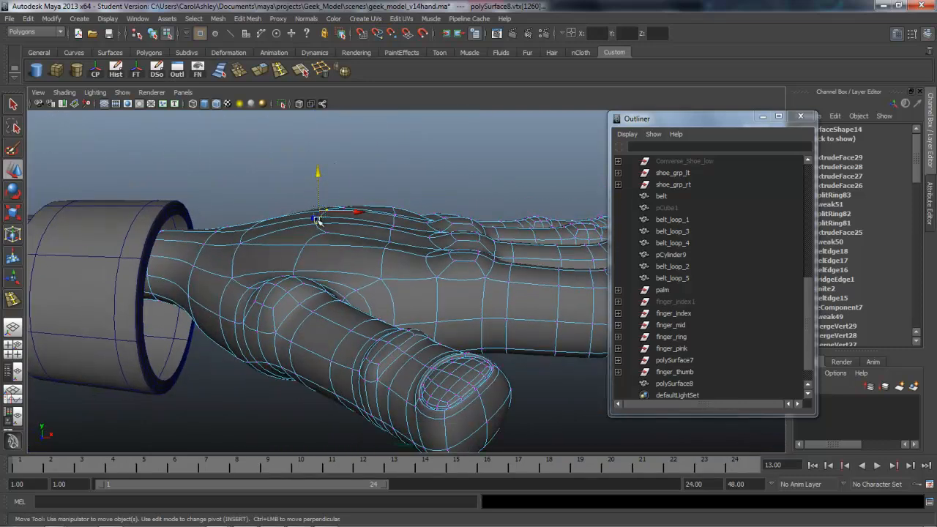
{"action": "left_click_drag", "start_coordinate": [329, 260], "coordinate": [308, 267], "text": "alt"}
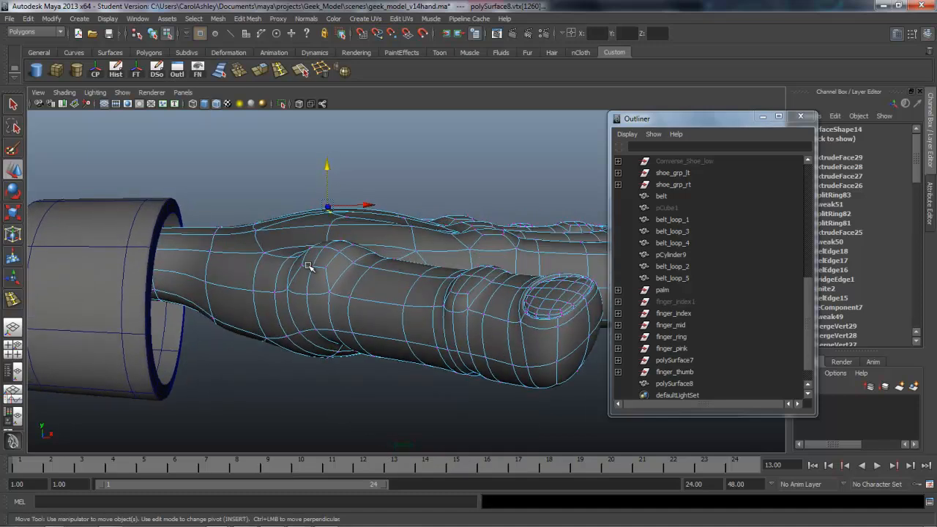
{"action": "left_click_drag", "start_coordinate": [327, 170], "coordinate": [330, 167]}
- Raise the top vertices between the mid-hand row and the wrist, and adjust the height of those beside the wrist
{"action": "left_click_drag", "start_coordinate": [284, 235], "coordinate": [270, 284], "text": "alt"}
{"action": "left_click", "coordinate": [288, 316]}
{"action": "left_click", "coordinate": [288, 240], "text": "shift"}
{"action": "left_click_drag", "start_coordinate": [270, 204], "coordinate": [271, 199]}
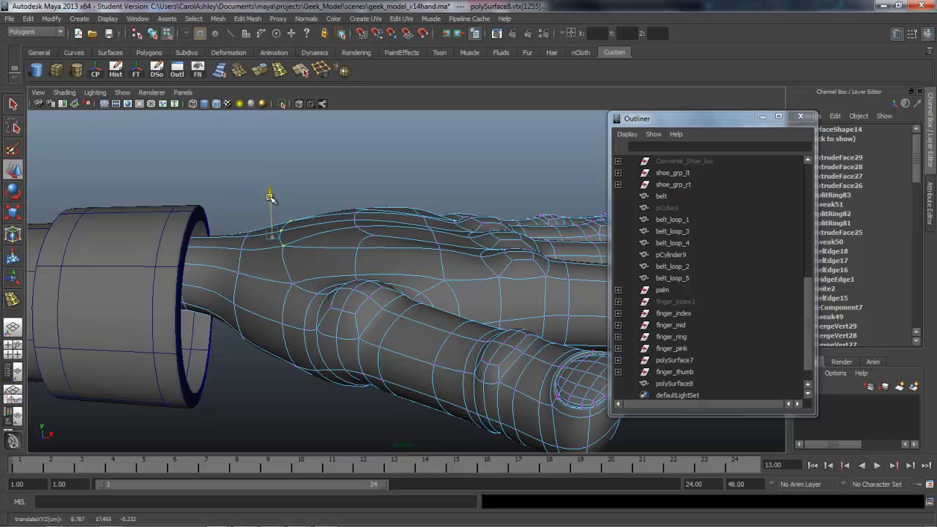
{"action": "left_click_drag", "start_coordinate": [245, 268], "coordinate": [253, 190], "text": "alt"}
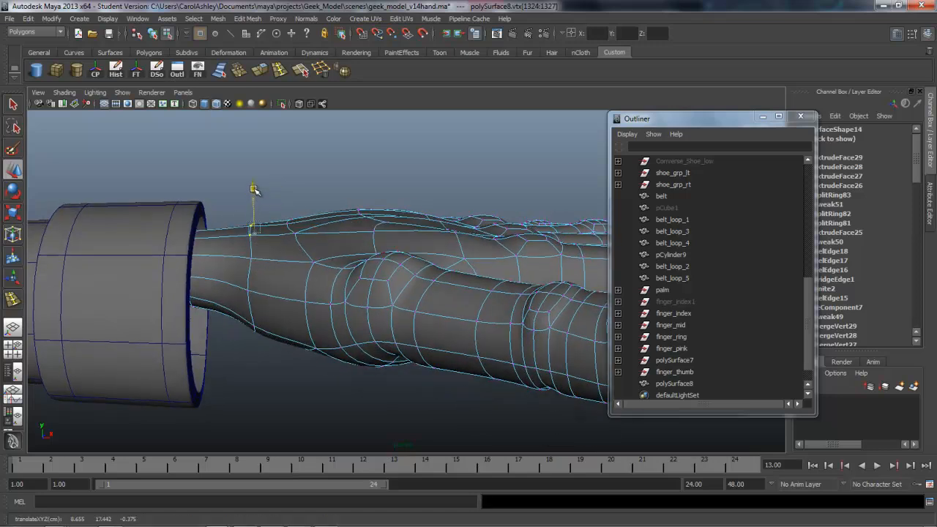
- Leave vertex editing, hide the wireframe on the shaded model, and inspect the smoothed hand and fingers up close
{"action": "left_click_drag", "start_coordinate": [405, 267], "coordinate": [210, 316], "text": "alt"}
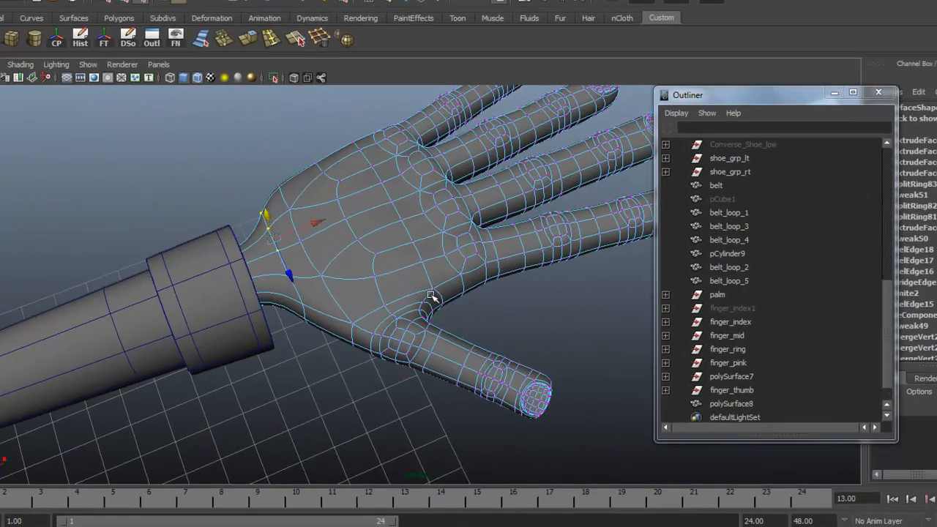
{"action": "right_click_drag", "start_coordinate": [428, 268], "coordinate": [486, 195]}
{"action": "left_click_drag", "start_coordinate": [548, 334], "coordinate": [346, 399], "text": "alt"}
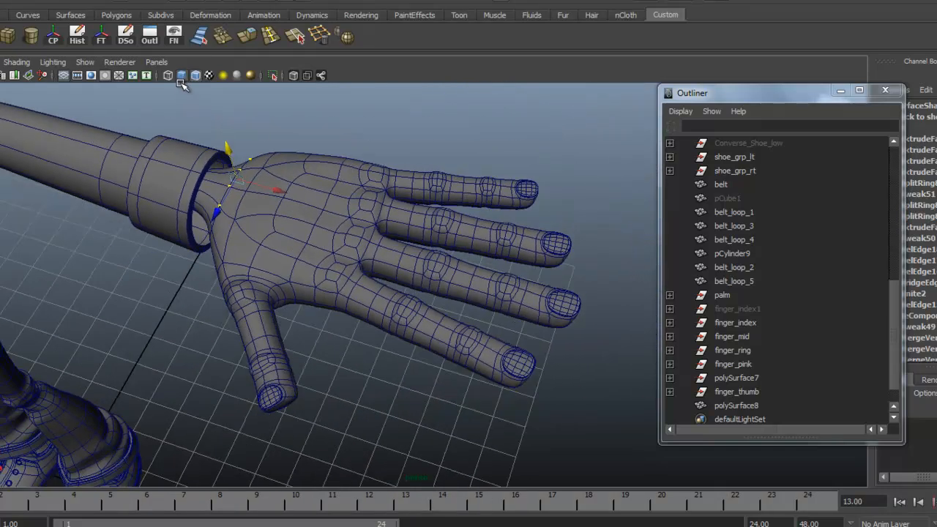
{"action": "left_click", "coordinate": [194, 76]}
{"action": "mouse_move", "coordinate": [307, 314]}
{"action": "left_mouse_down", "text": "alt"}
{"action": "mouse_move", "coordinate": [333, 423]}
{"action": "mouse_move", "coordinate": [187, 412]}
{"action": "mouse_move", "coordinate": [349, 415]}
{"action": "mouse_move", "coordinate": [391, 443]}
{"action": "mouse_move", "coordinate": [368, 414]}
{"action": "mouse_move", "coordinate": [368, 428]}
{"action": "mouse_move", "coordinate": [382, 418]}
{"action": "mouse_move", "coordinate": [358, 418]}
{"action": "mouse_move", "coordinate": [376, 429]}
{"action": "mouse_move", "coordinate": [380, 385]}
{"action": "left_mouse_up", "text": "alt"}
{"action": "right_click_drag", "start_coordinate": [380, 385], "coordinate": [532, 398], "text": "alt"}
{"action": "left_click_drag", "start_coordinate": [381, 397], "coordinate": [427, 387], "text": "alt"}
{"action": "right_click_drag", "start_coordinate": [427, 387], "coordinate": [458, 398], "text": "alt"}
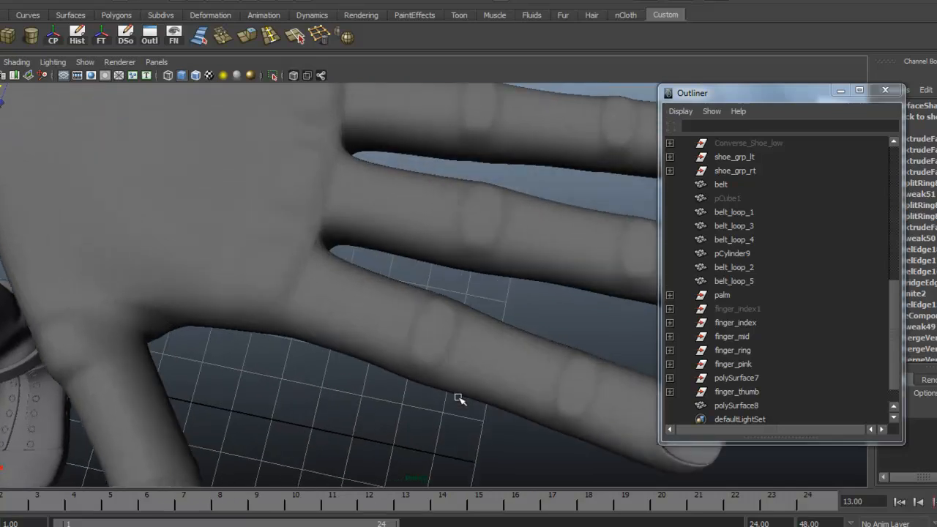
- Select the top faces of the index finger's first joint, scale them to soften the joint, and return to the smooth shaded view
{"action": "left_click_drag", "start_coordinate": [331, 394], "coordinate": [409, 177], "text": "alt"}
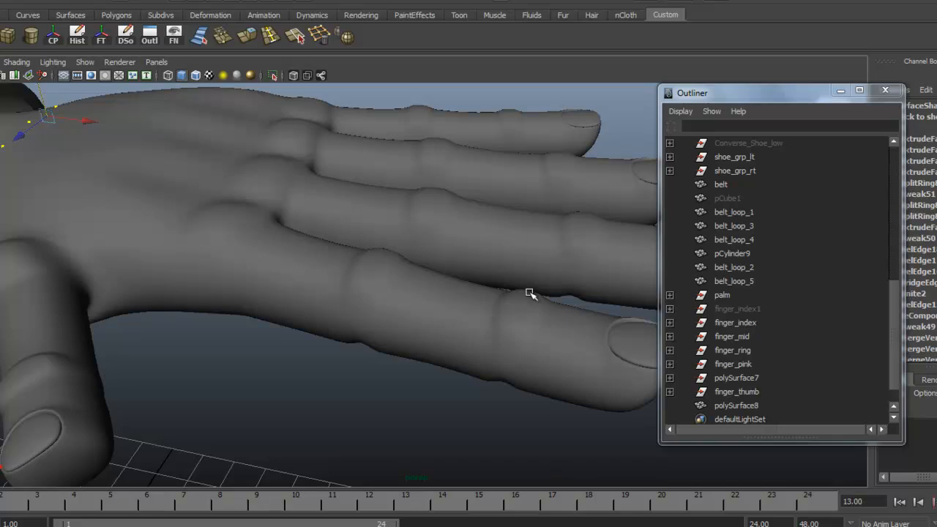
{"action": "right_click_drag", "start_coordinate": [530, 293], "coordinate": [431, 312], "text": "alt"}
{"action": "left_click_drag", "start_coordinate": [431, 312], "coordinate": [333, 259], "text": "alt"}
{"action": "right_click_drag", "start_coordinate": [267, 255], "coordinate": [412, 291], "text": "alt"}
{"action": "left_click", "coordinate": [199, 264]}
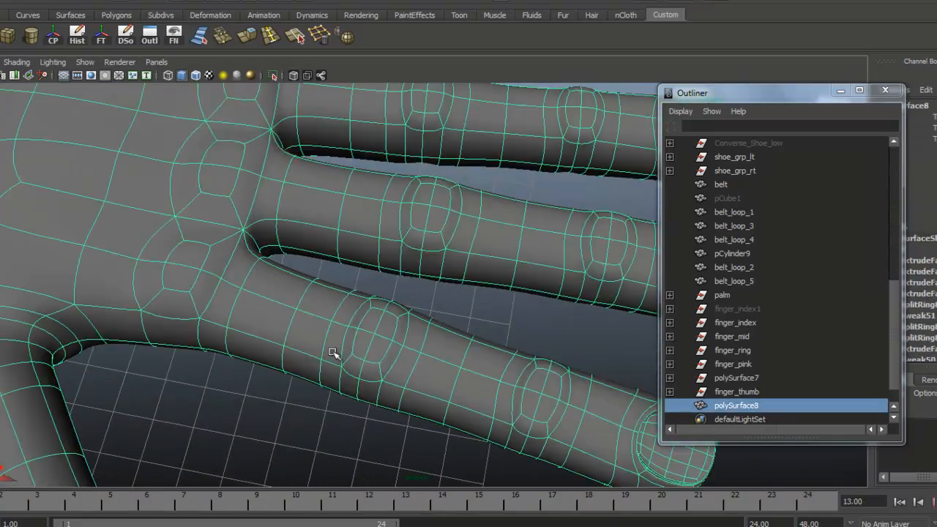
{"action": "middle_click_drag", "start_coordinate": [383, 418], "coordinate": [336, 371], "text": "alt"}
{"action": "right_click_drag", "start_coordinate": [336, 370], "coordinate": [462, 366], "text": "alt"}
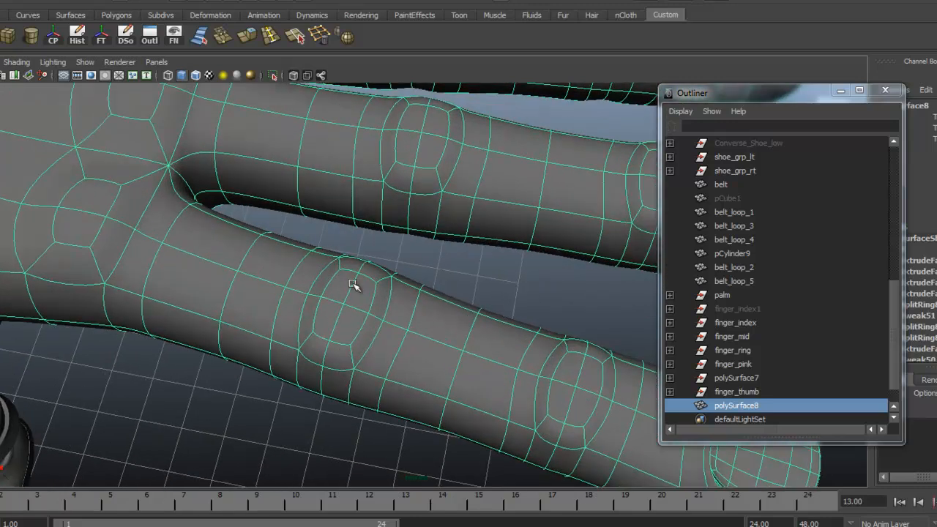
{"action": "left_click_drag", "start_coordinate": [417, 339], "coordinate": [351, 324], "text": "alt"}
{"action": "right_click_drag", "start_coordinate": [349, 319], "coordinate": [350, 353]}
{"action": "left_click", "coordinate": [335, 320]}
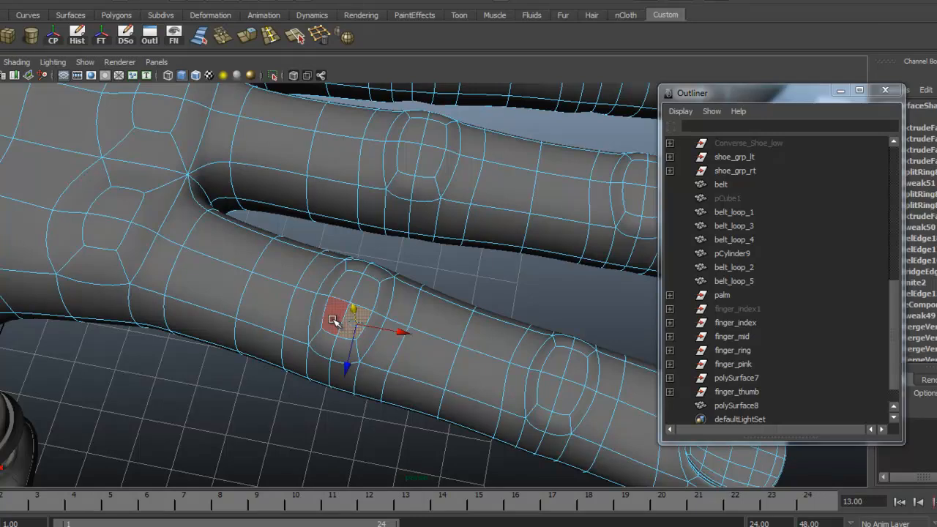
{"action": "mouse_move", "coordinate": [378, 386]}
{"action": "left_mouse_down", "text": "alt"}
{"action": "mouse_move", "coordinate": [387, 358]}
{"action": "mouse_move", "coordinate": [407, 404]}
{"action": "mouse_move", "coordinate": [364, 388]}
{"action": "left_mouse_up", "text": "alt"}
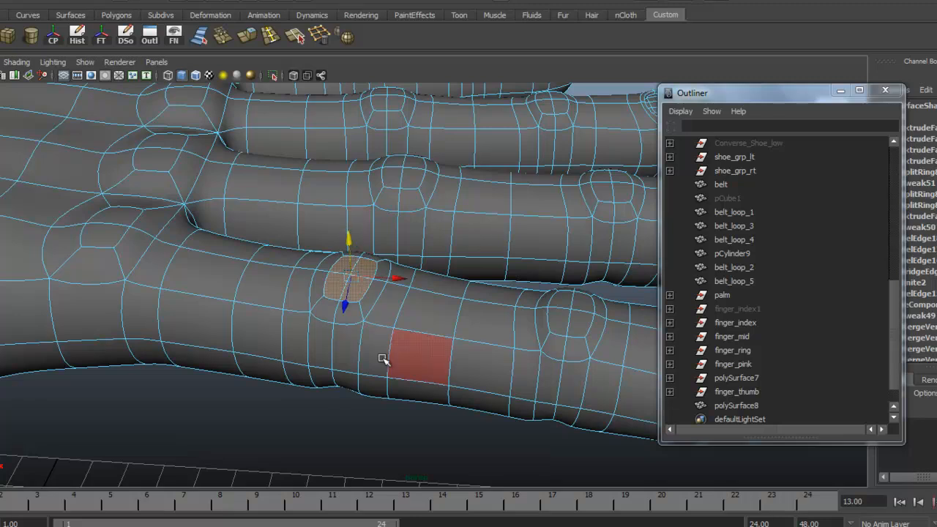
{"action": "left_click_drag", "start_coordinate": [382, 359], "coordinate": [313, 192], "text": "alt"}
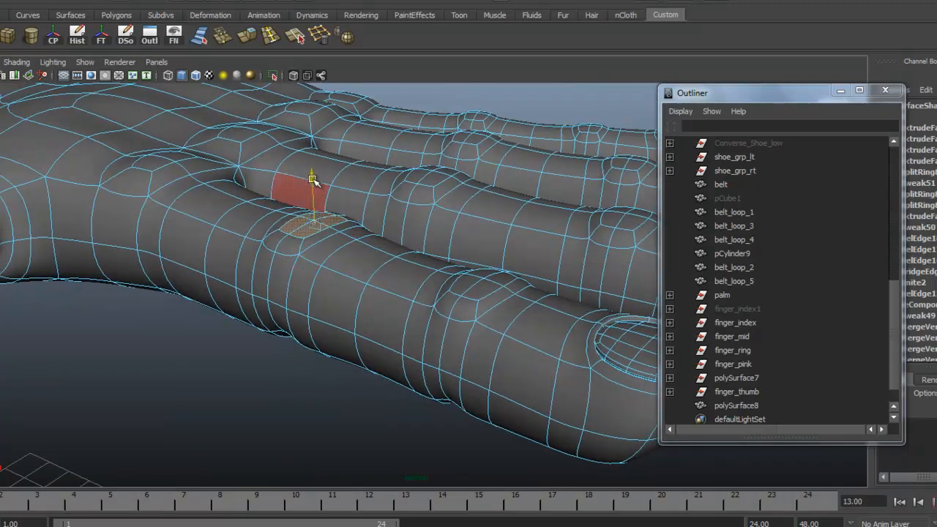
{"action": "left_click_drag", "start_coordinate": [349, 266], "coordinate": [376, 363], "text": "alt"}
{"action": "key", "text": "r"}
{"action": "left_click_drag", "start_coordinate": [334, 311], "coordinate": [339, 290]}
{"action": "right_click_drag", "start_coordinate": [336, 296], "coordinate": [368, 278]}
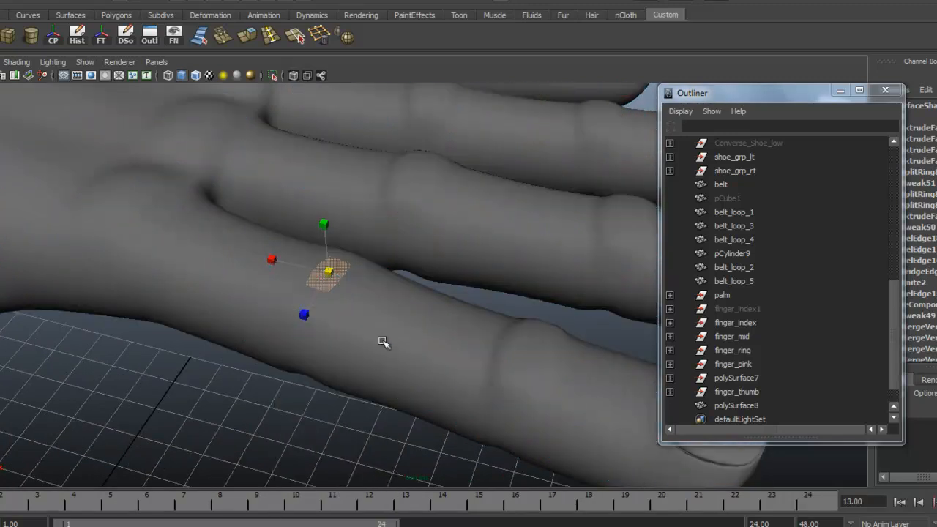
- Examine the smoothed hand from several angles, comparing the reshaped index finger joint with the other finger joints
{"action": "left_click", "coordinate": [298, 411]}
{"action": "right_click_drag", "start_coordinate": [366, 404], "coordinate": [335, 398], "text": "alt"}
{"action": "left_click_drag", "start_coordinate": [335, 398], "coordinate": [282, 394], "text": "alt"}
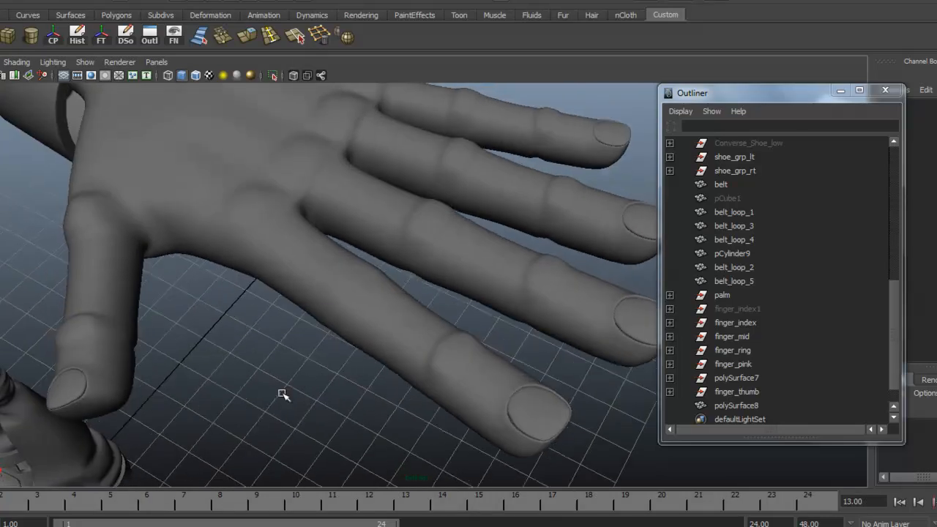
{"action": "left_click_drag", "start_coordinate": [356, 288], "coordinate": [395, 330], "text": "alt"}
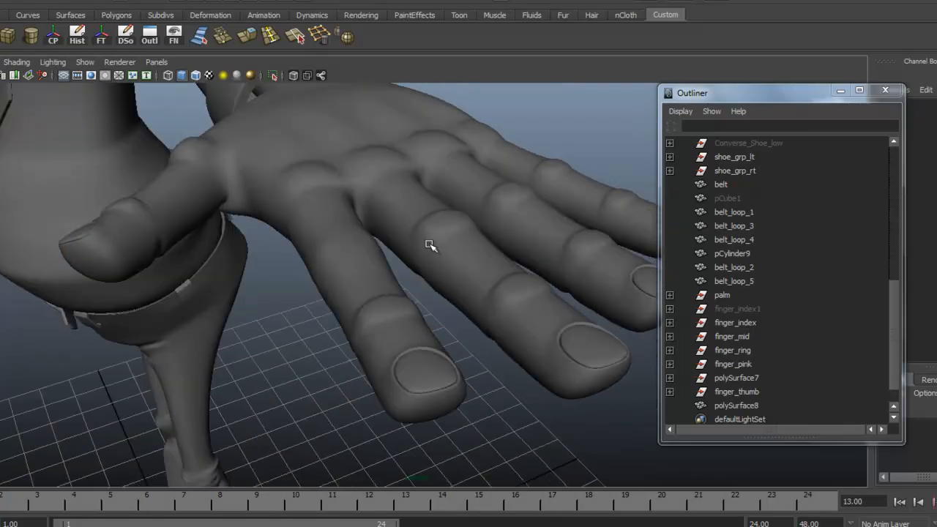
{"action": "left_click_drag", "start_coordinate": [439, 230], "coordinate": [431, 308], "text": "alt"}
{"action": "left_click_drag", "start_coordinate": [351, 279], "coordinate": [313, 282], "text": "alt"}
{"action": "left_click_drag", "start_coordinate": [476, 278], "coordinate": [429, 280], "text": "alt"}
{"action": "left_click", "coordinate": [431, 281]}
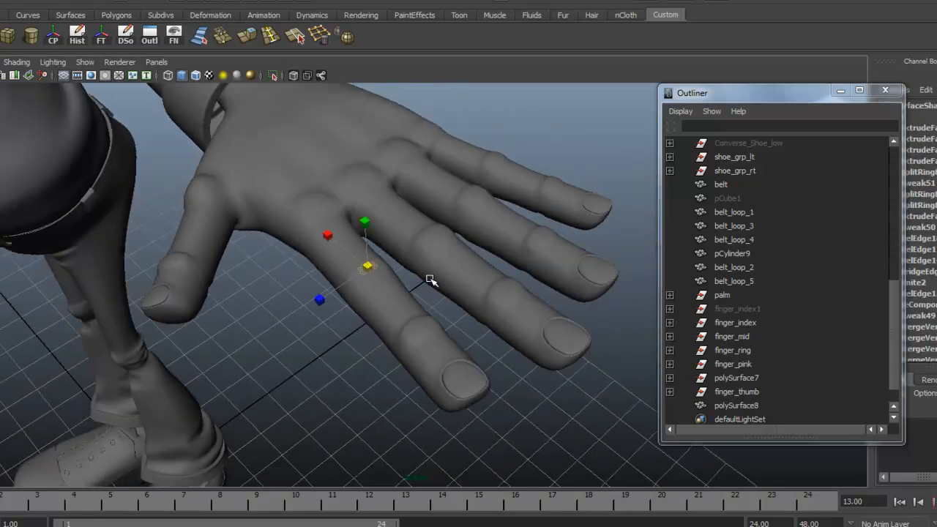
- Leave component editing, select the whole hand, close the Outliner and delete the hand's construction history
{"action": "key", "text": "F10"}
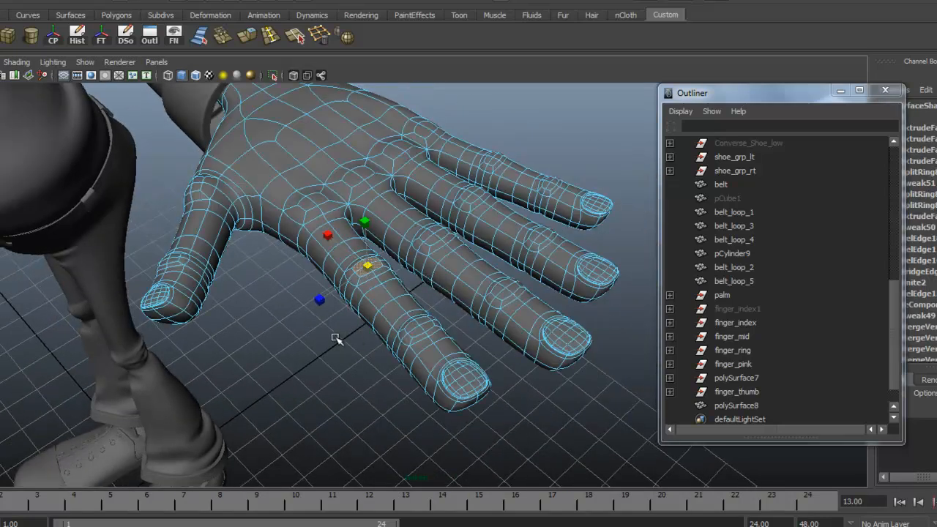
{"action": "right_click_drag", "start_coordinate": [377, 304], "coordinate": [433, 284]}
{"action": "left_click_drag", "start_coordinate": [541, 373], "coordinate": [295, 370], "text": "alt"}
{"action": "left_click_drag", "start_coordinate": [295, 363], "coordinate": [469, 344], "text": "alt"}
{"action": "left_click", "coordinate": [531, 293]}
{"action": "left_click_drag", "start_coordinate": [604, 407], "coordinate": [475, 367], "text": "alt"}
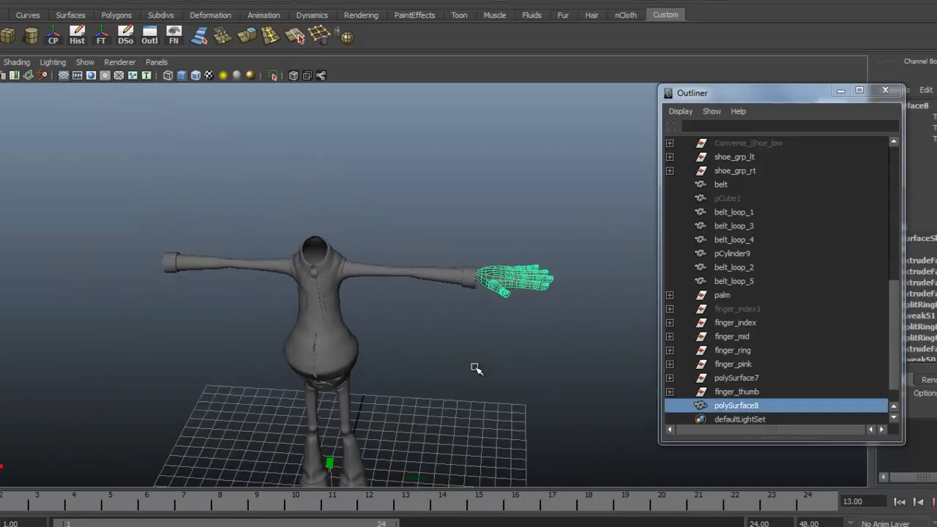
{"action": "middle_click_drag", "start_coordinate": [475, 368], "coordinate": [505, 269], "text": "alt"}
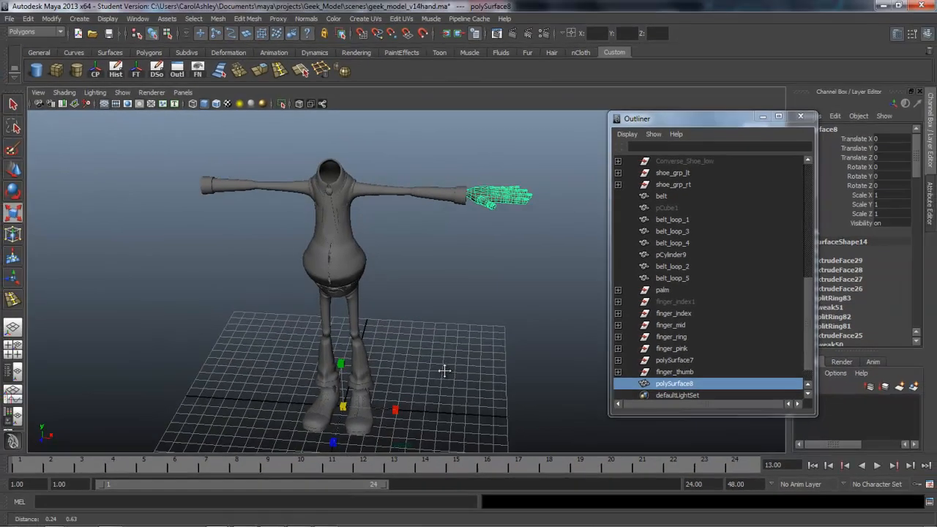
{"action": "left_click", "coordinate": [800, 119]}
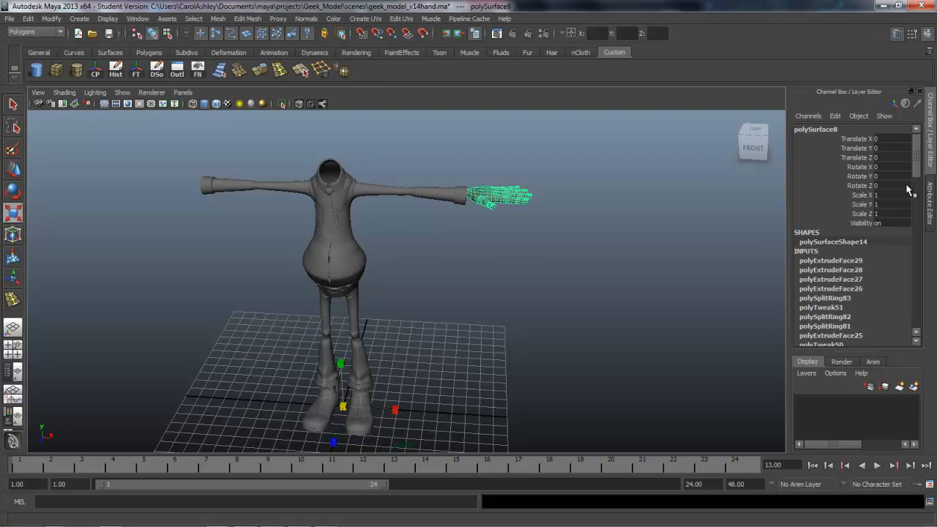
{"action": "mouse_move", "coordinate": [919, 166]}
{"action": "left_mouse_down"}
{"action": "mouse_move", "coordinate": [916, 314]}
{"action": "mouse_move", "coordinate": [916, 157]}
{"action": "left_mouse_up"}
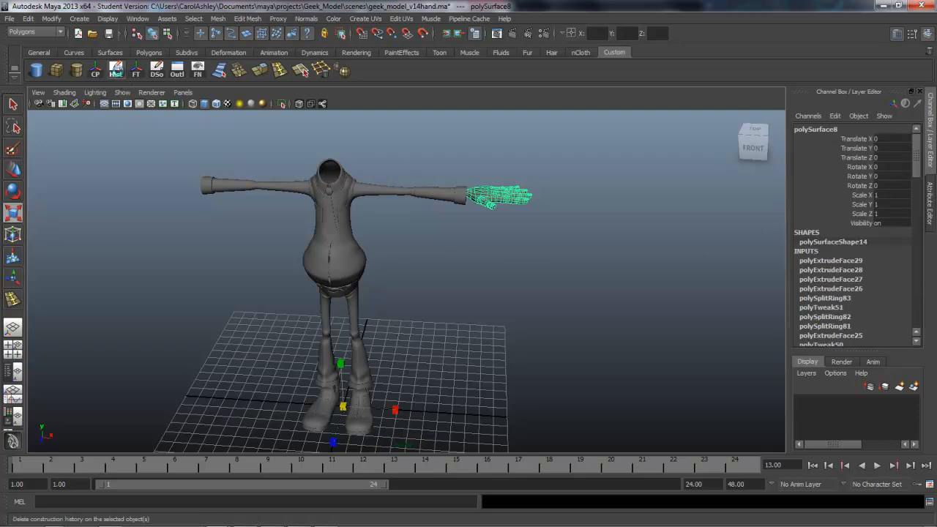
{"action": "left_click", "coordinate": [116, 71]}
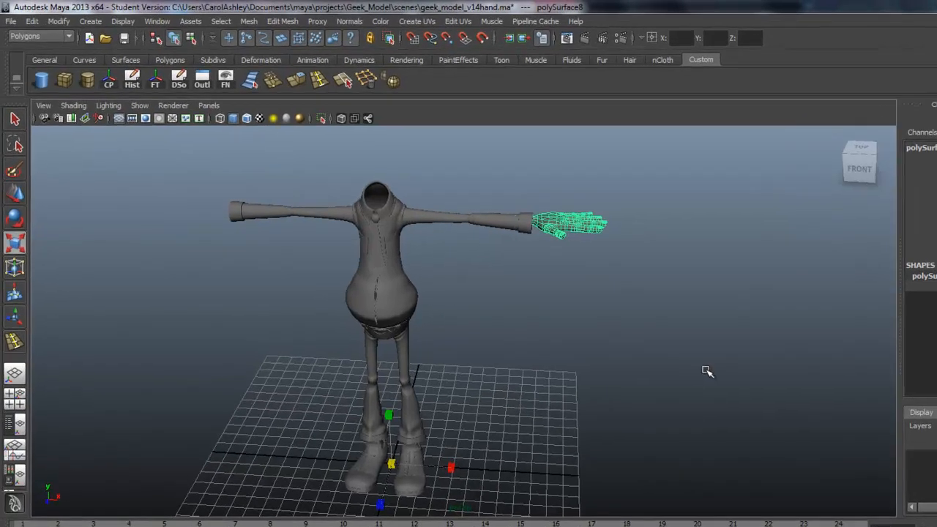
- Mirror the hand onto the character's other arm with Duplicate Special, making one copy with a scale X of -1
{"action": "middle_click_drag", "start_coordinate": [641, 374], "coordinate": [664, 368], "text": "alt"}
{"action": "right_click_drag", "start_coordinate": [701, 370], "coordinate": [685, 368], "text": "alt"}
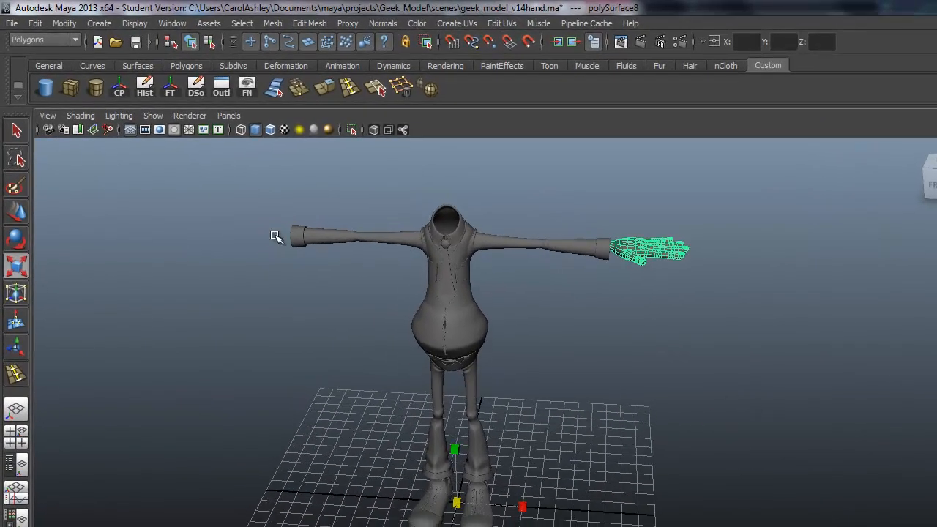
{"action": "left_click", "coordinate": [35, 23]}
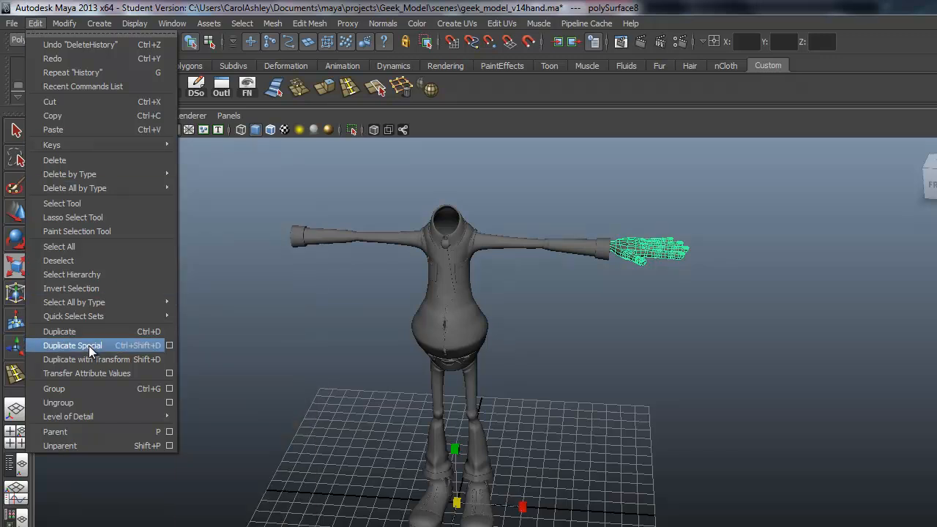
{"action": "left_click", "coordinate": [169, 345]}
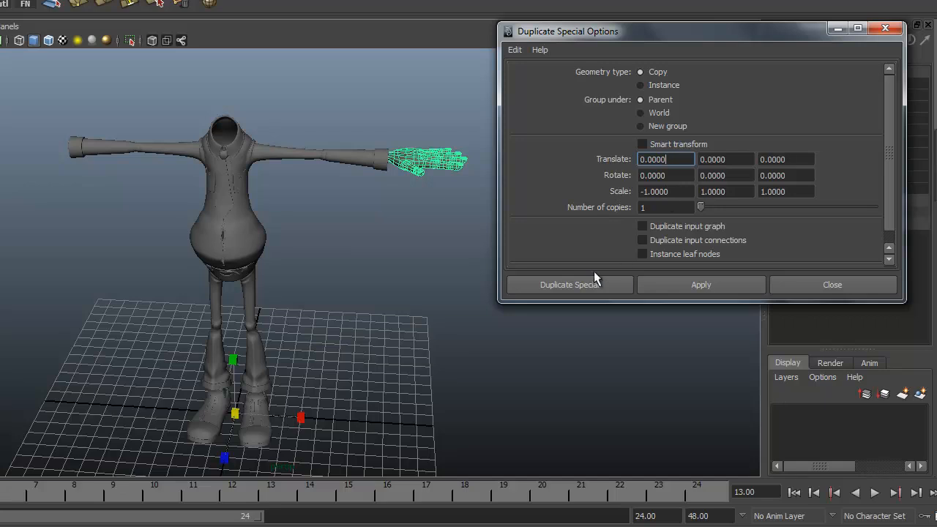
{"action": "left_click", "coordinate": [593, 272]}
{"action": "left_click_drag", "start_coordinate": [49, 248], "coordinate": [46, 243], "text": "alt"}
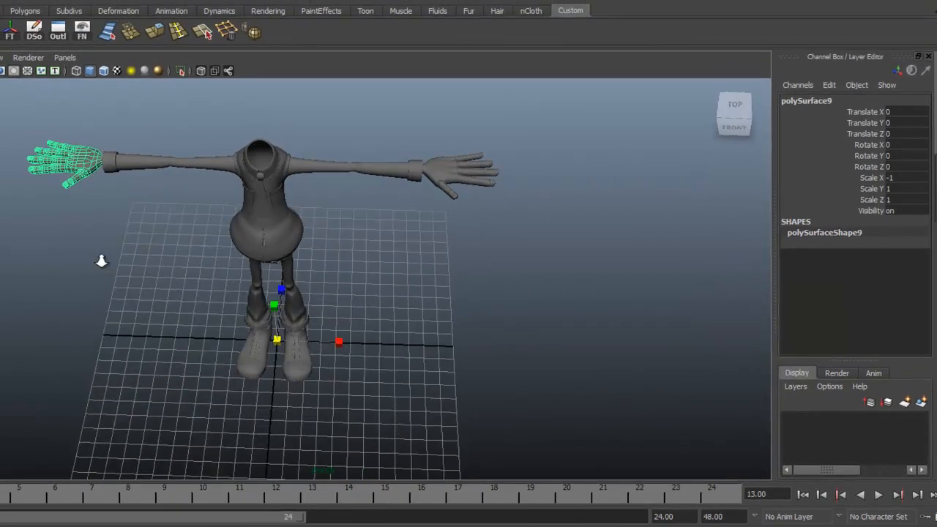
{"action": "left_click_drag", "start_coordinate": [102, 262], "coordinate": [152, 283], "text": "alt"}
- Open the Outliner and rename the mirrored hand as hand_rt
{"action": "left_click", "coordinate": [58, 31]}
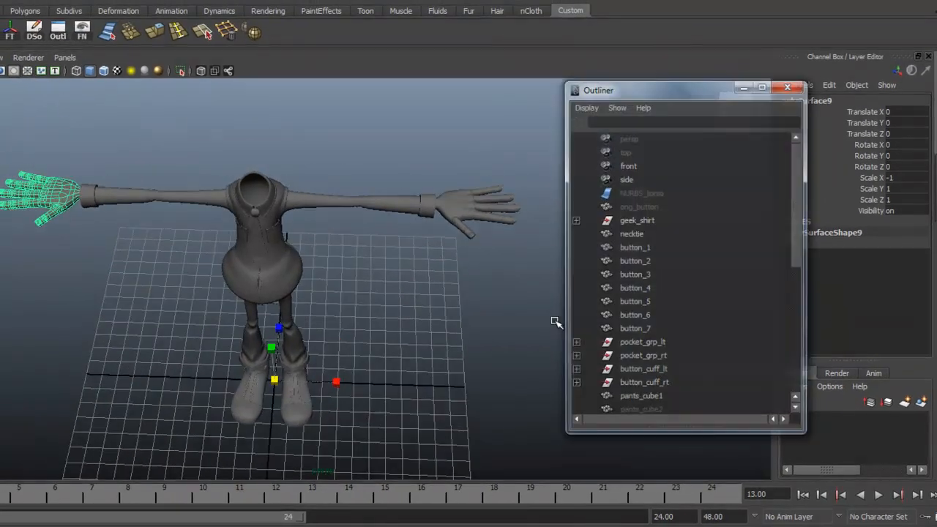
{"action": "left_click_drag", "start_coordinate": [800, 236], "coordinate": [810, 434]}
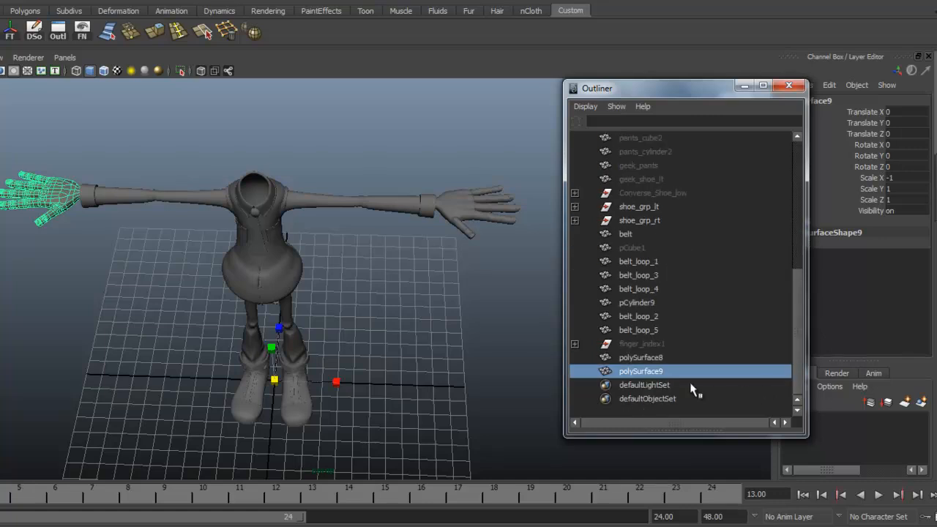
{"action": "double_click", "coordinate": [639, 371]}
{"action": "type", "text": "hand"}
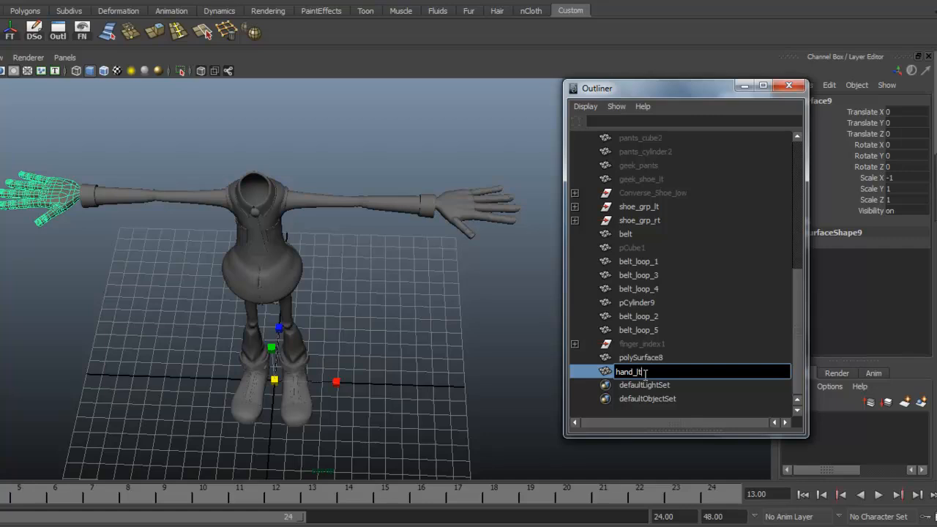
{"action": "type", "text": "_rt"}
{"action": "key", "text": "Return"}
- Rename the original hand as hand_lt and clear the selection
{"action": "double_click", "coordinate": [649, 358]}
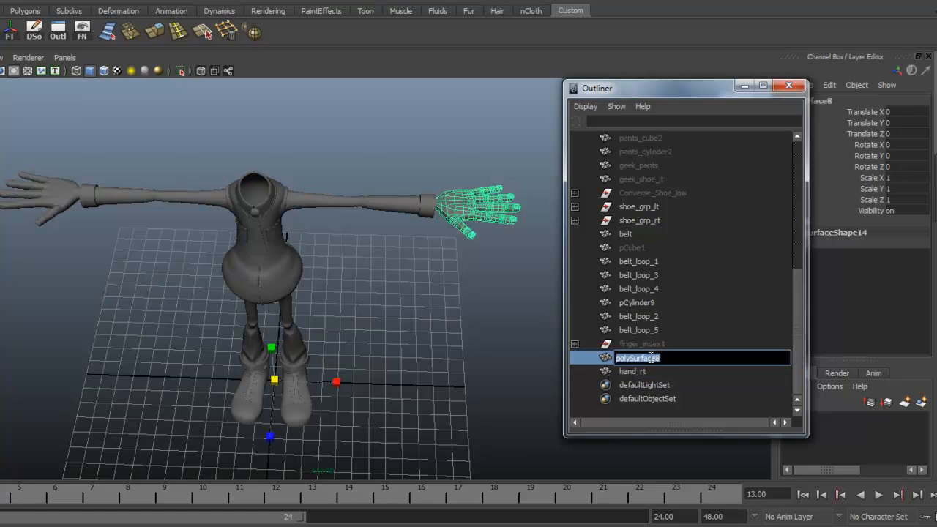
{"action": "type", "text": "hand_lt"}
{"action": "key", "text": "Return"}
{"action": "left_click_drag", "start_coordinate": [380, 381], "coordinate": [493, 409], "text": "alt"}
{"action": "left_click", "coordinate": [602, 407]}
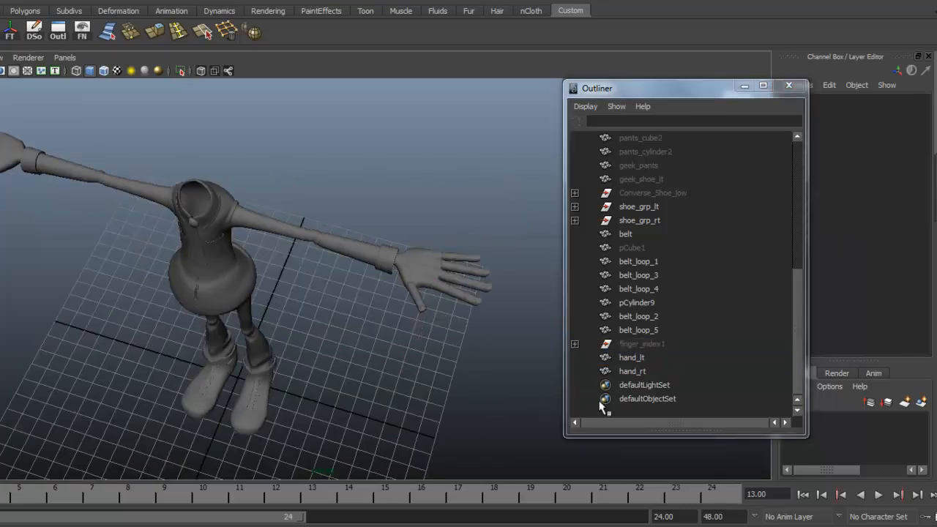
- Select hand_lt and export only that selection as the Maya ASCII file cartoon_hand_male, accepting the student version notice
{"action": "left_click", "coordinate": [627, 344]}
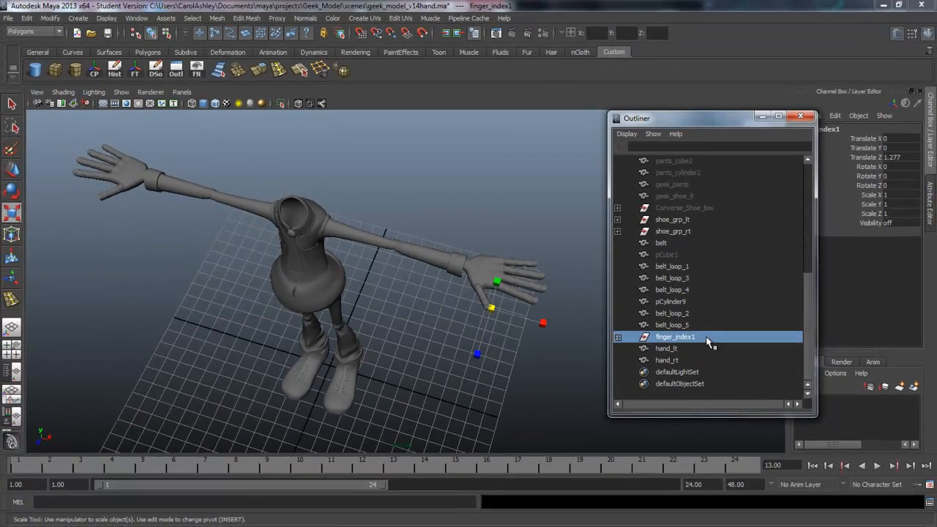
{"action": "left_click", "coordinate": [487, 272]}
{"action": "right_click_drag", "start_coordinate": [394, 383], "coordinate": [558, 379], "text": "alt"}
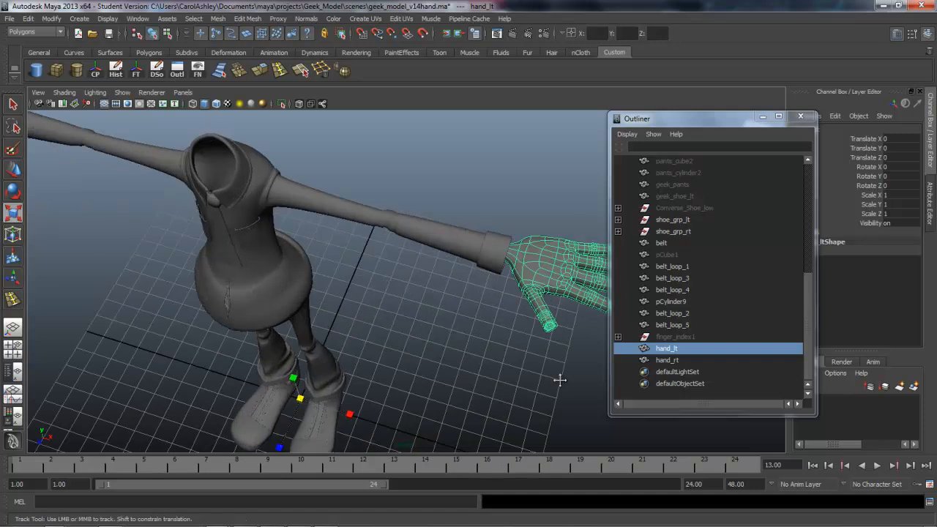
{"action": "middle_click_drag", "start_coordinate": [558, 379], "coordinate": [460, 385], "text": "alt"}
{"action": "left_click_drag", "start_coordinate": [456, 361], "coordinate": [442, 350], "text": "alt"}
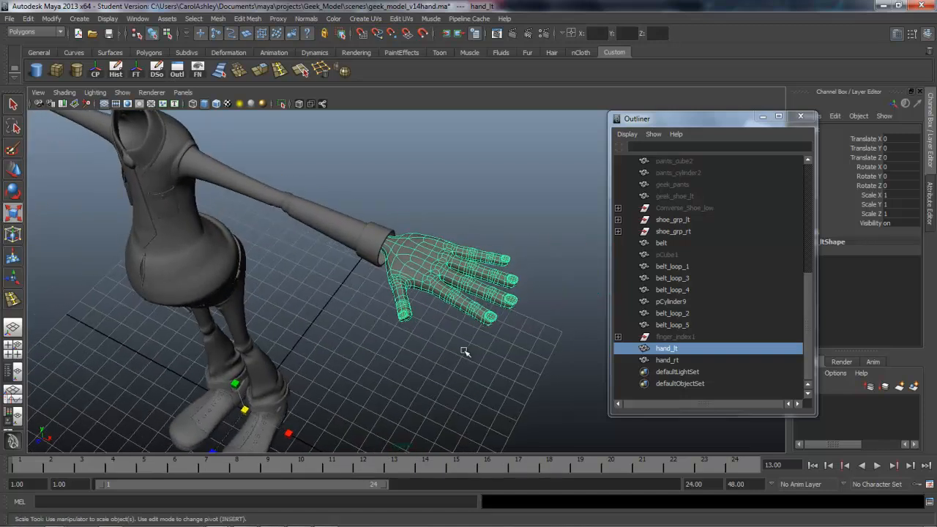
{"action": "middle_click_drag", "start_coordinate": [464, 351], "coordinate": [464, 377], "text": "alt"}
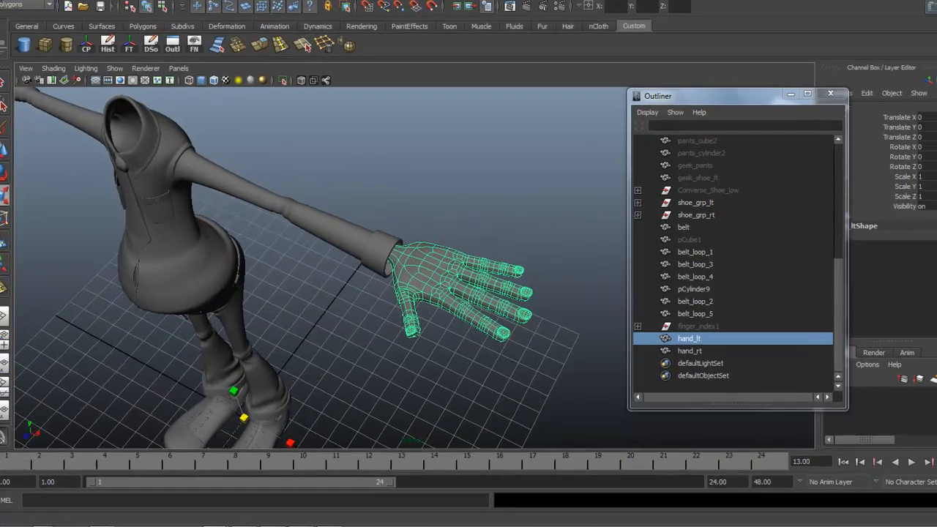
{"action": "left_click", "coordinate": [2, 2]}
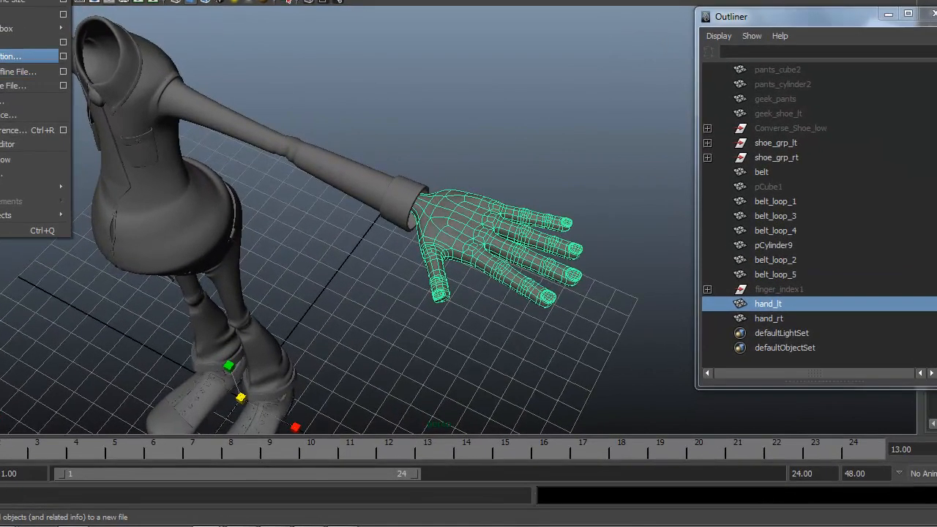
{"action": "left_click", "coordinate": [33, 128]}
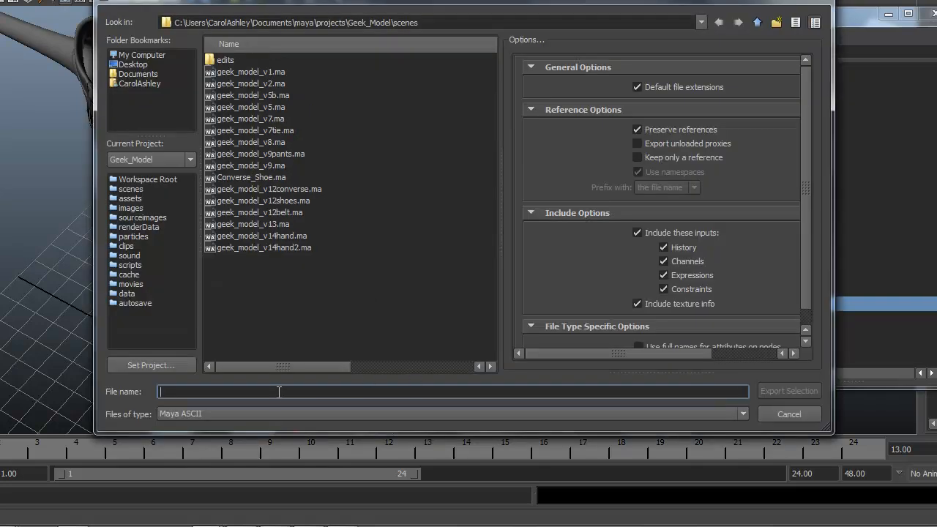
{"action": "type", "text": "cartoon_hand_male"}
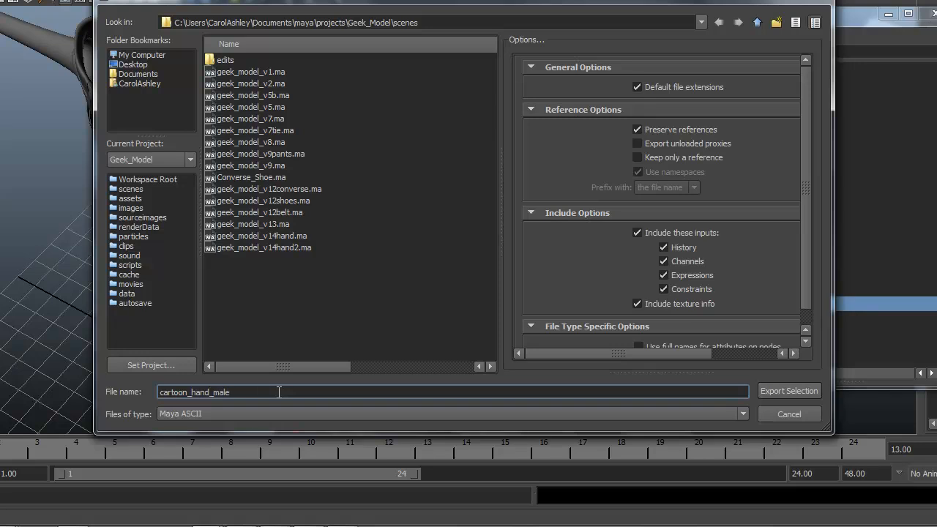
{"action": "left_click", "coordinate": [788, 390]}
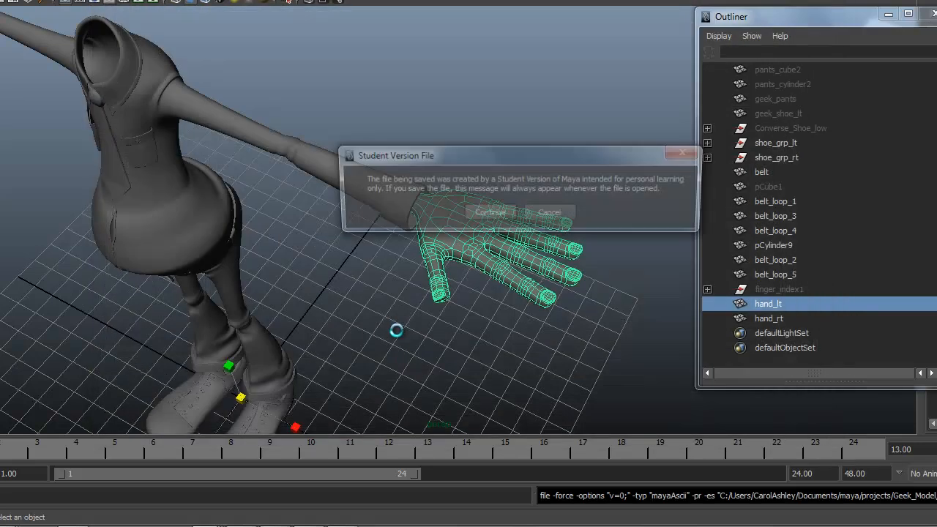
{"action": "left_click", "coordinate": [489, 214]}
- Deselect the hand and inspect the full character with both hands from the front
{"action": "left_click_drag", "start_coordinate": [475, 324], "coordinate": [472, 349], "text": "alt"}
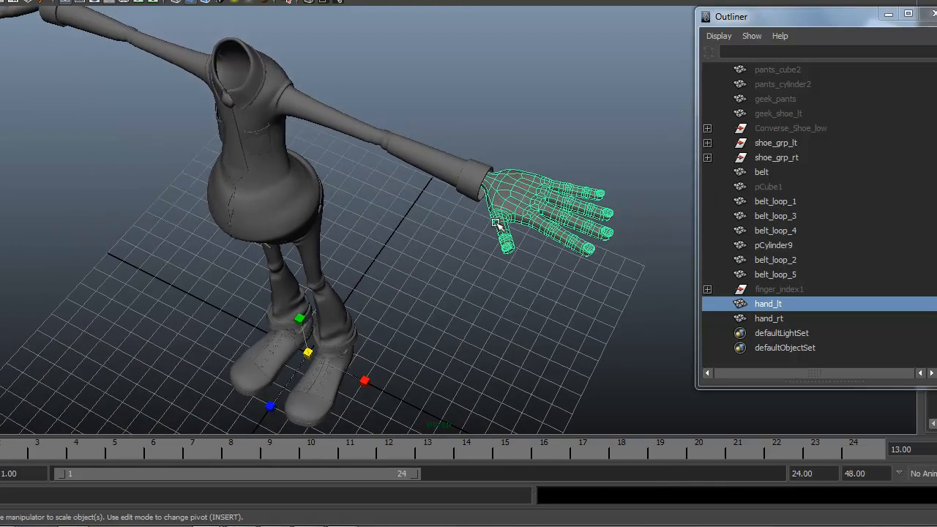
{"action": "left_click_drag", "start_coordinate": [593, 313], "coordinate": [429, 346], "text": "alt"}
{"action": "left_click_drag", "start_coordinate": [512, 360], "coordinate": [464, 360], "text": "alt"}
{"action": "left_click", "coordinate": [490, 304]}
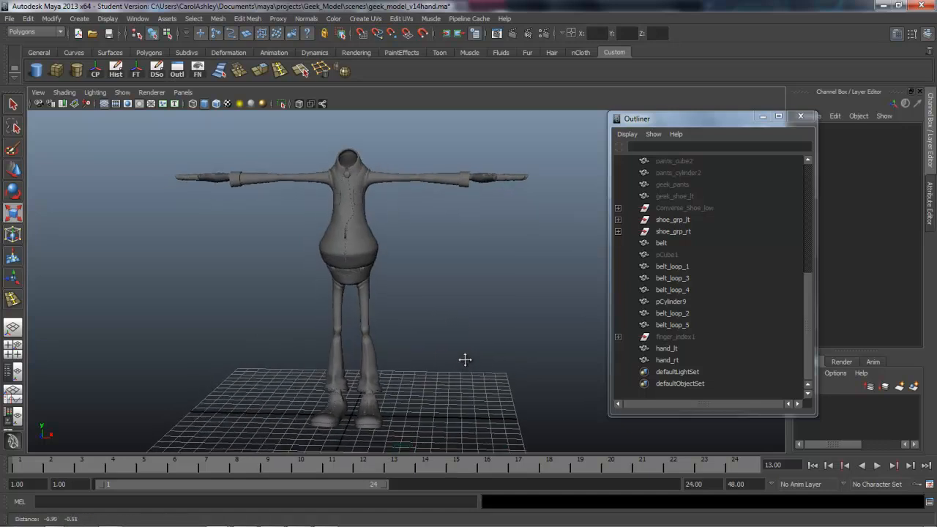
{"action": "key", "text": "r"}
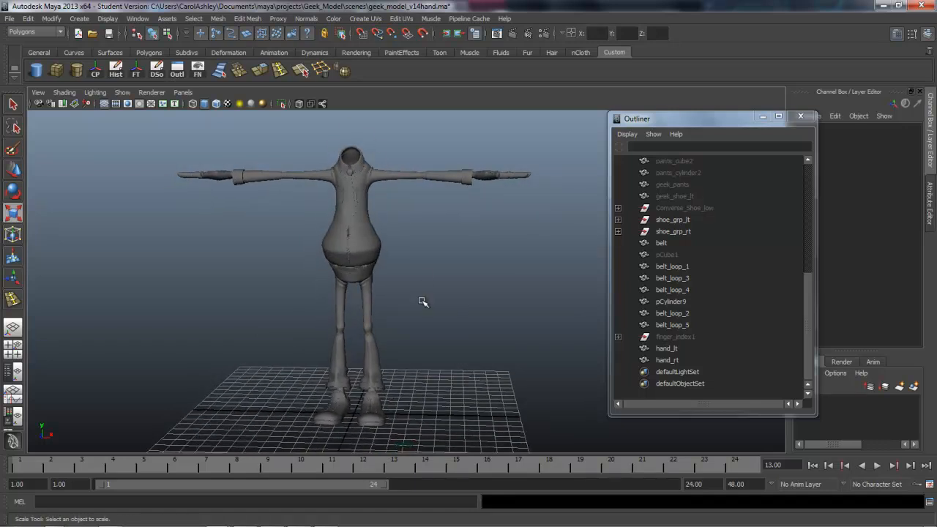